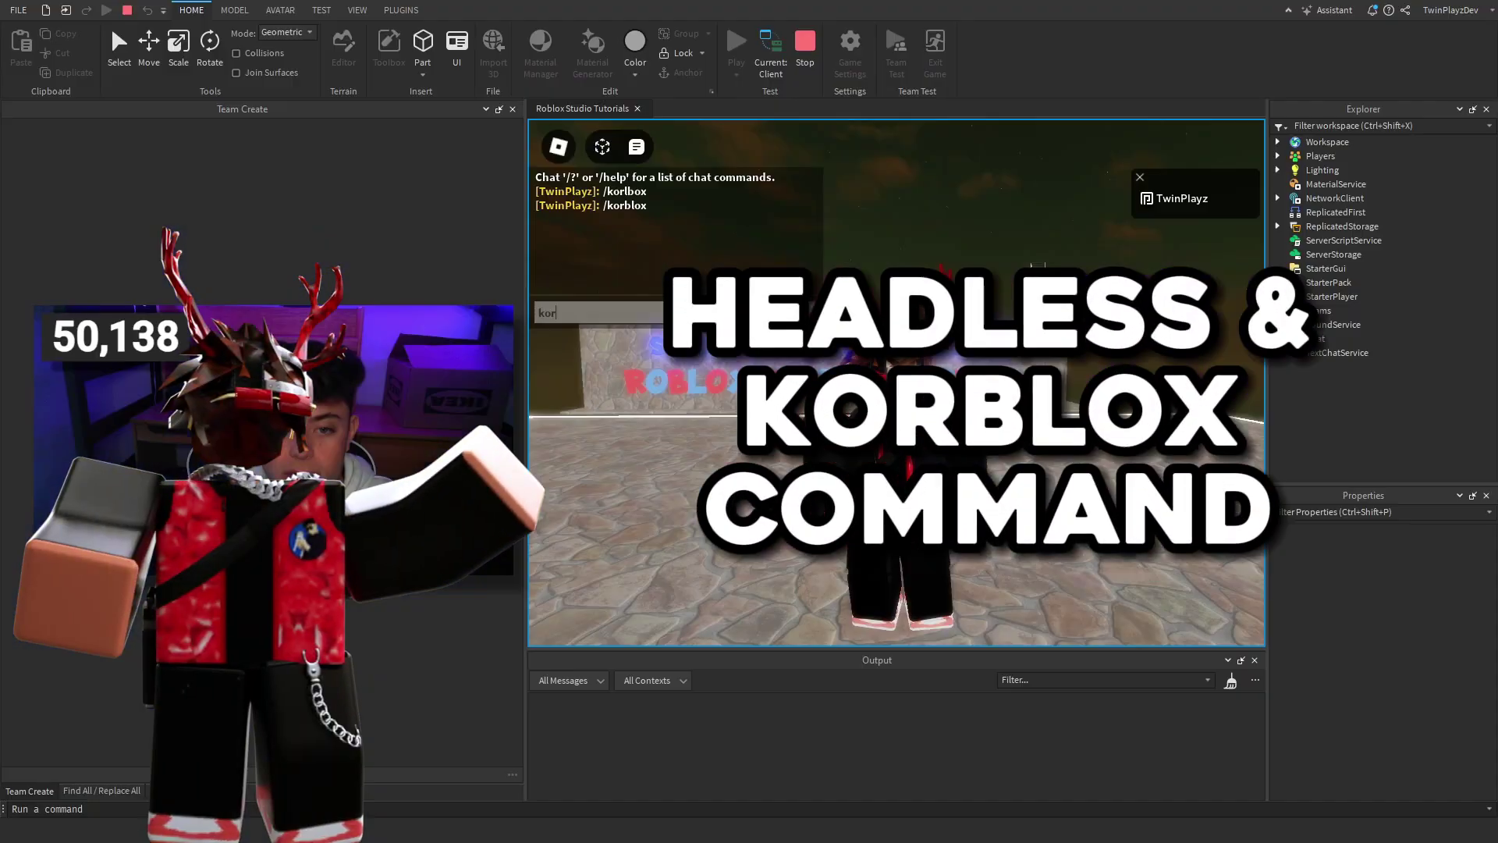
- Send the /korblox chat command so the avatar wears the Korblox leg
{"action": "type", "text": "korblox"}
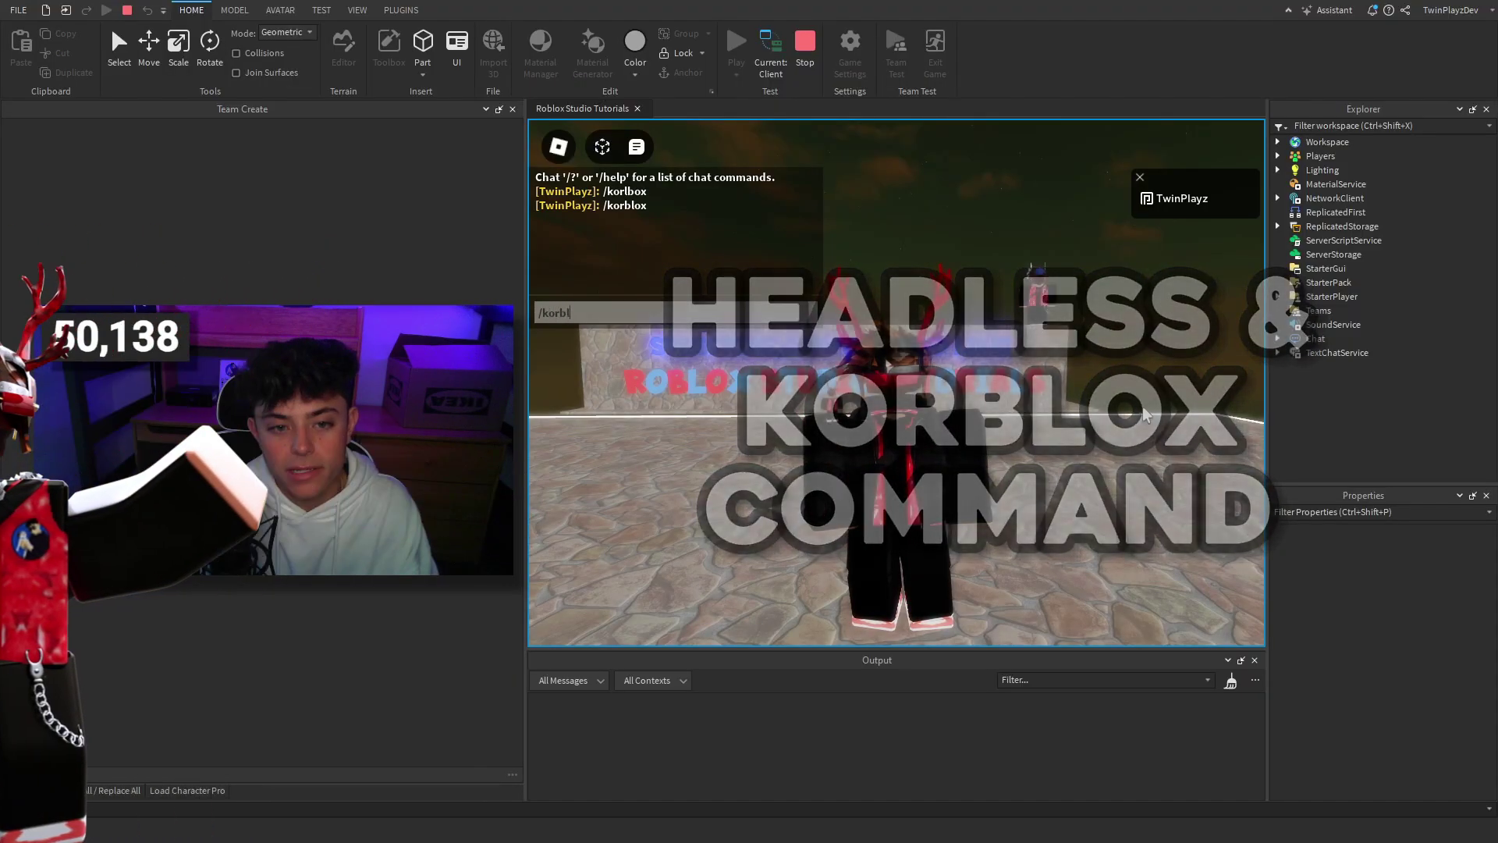
{"action": "key", "text": "Return"}
{"action": "right_click_drag", "start_coordinate": [1143, 407], "coordinate": [1143, 408]}
- Clear the output log and walk the Korblox avatar around the baseplate
{"action": "left_click", "coordinate": [1237, 681]}
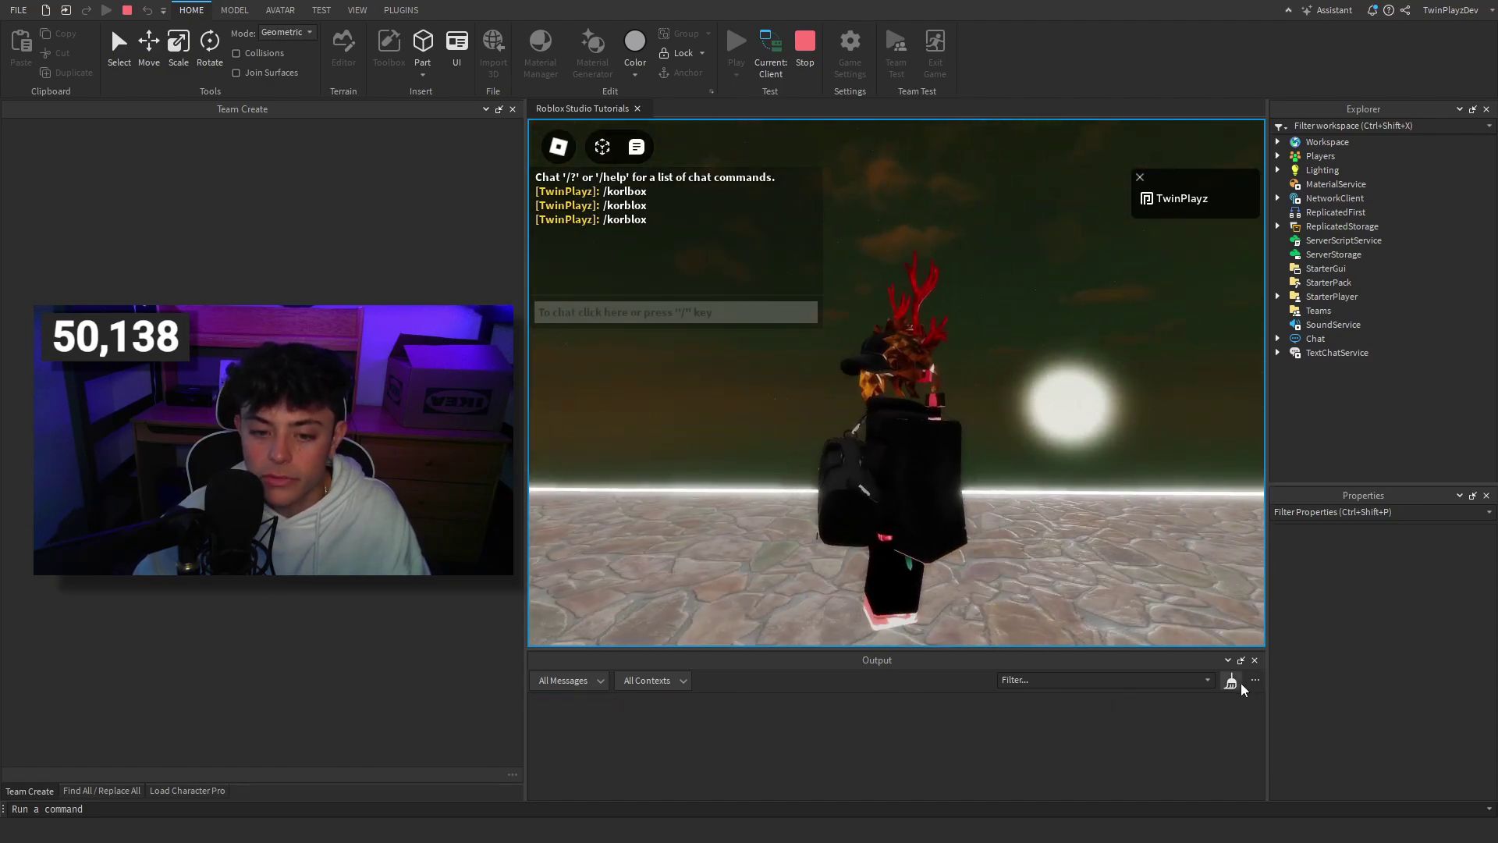
{"action": "right_click_drag", "start_coordinate": [1111, 483], "coordinate": [1111, 481]}
{"action": "key", "text": "w"}
{"action": "key", "text": "s"}
{"action": "key", "text": "s"}
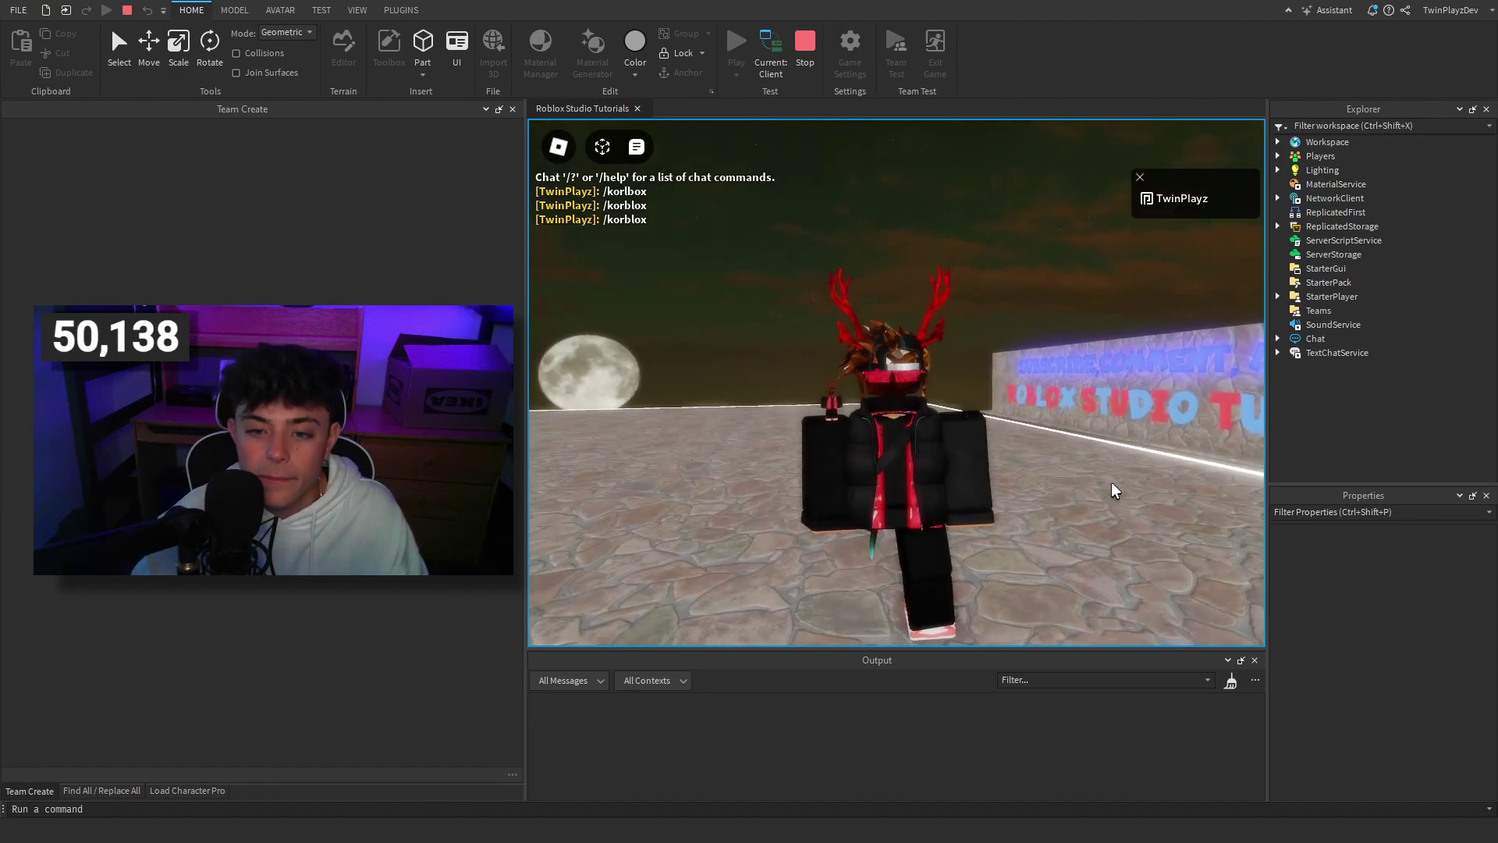
{"action": "scroll", "coordinate": [921, 413], "scroll_direction": "up", "scroll_amount": 4}
{"action": "scroll", "coordinate": [1038, 447], "scroll_direction": "down", "scroll_amount": 3}
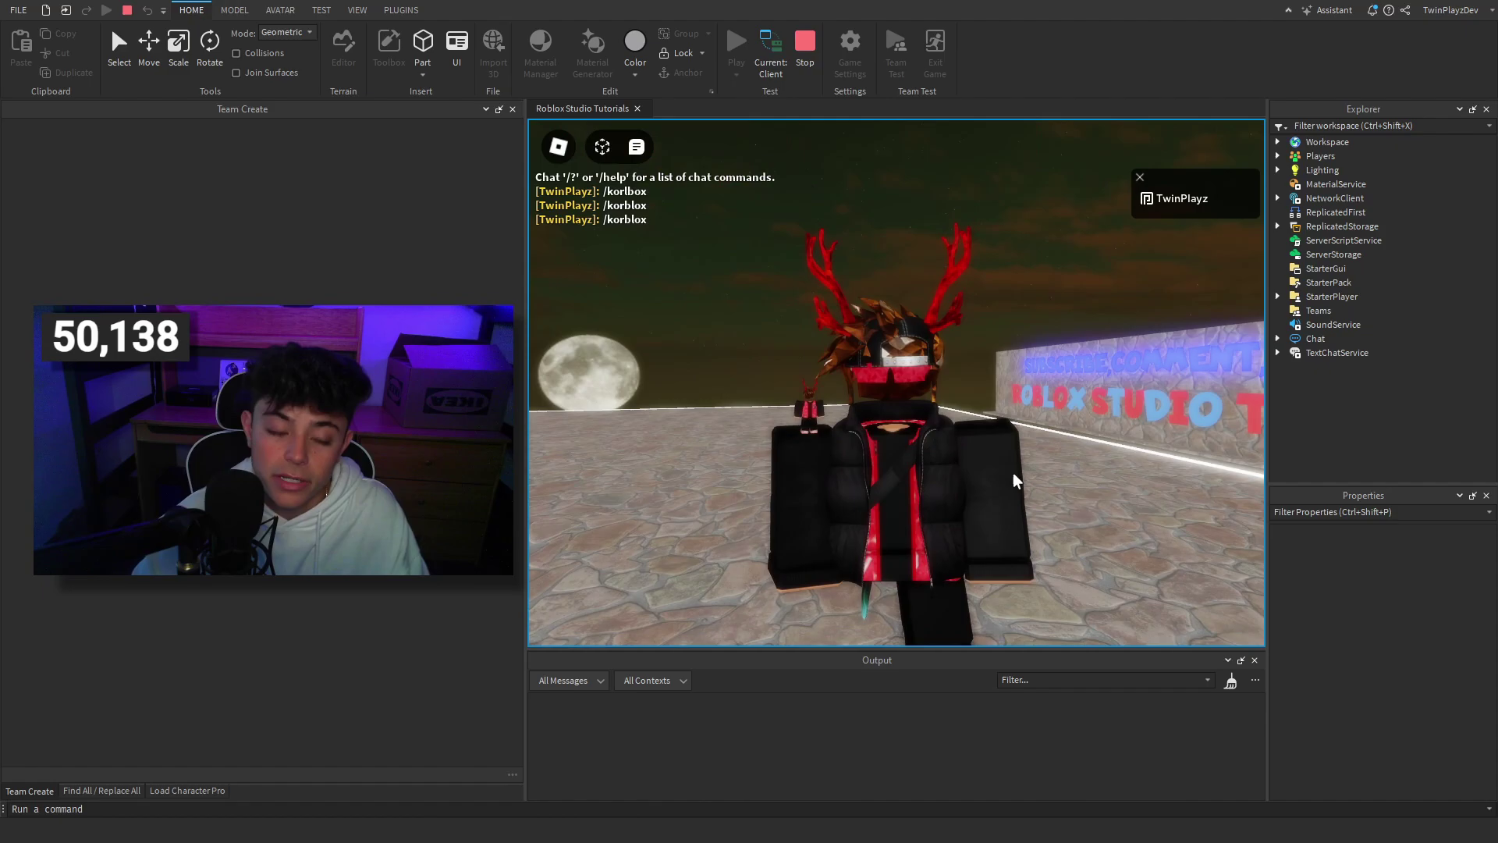
{"action": "scroll", "coordinate": [1013, 474], "scroll_direction": "down", "scroll_amount": 1}
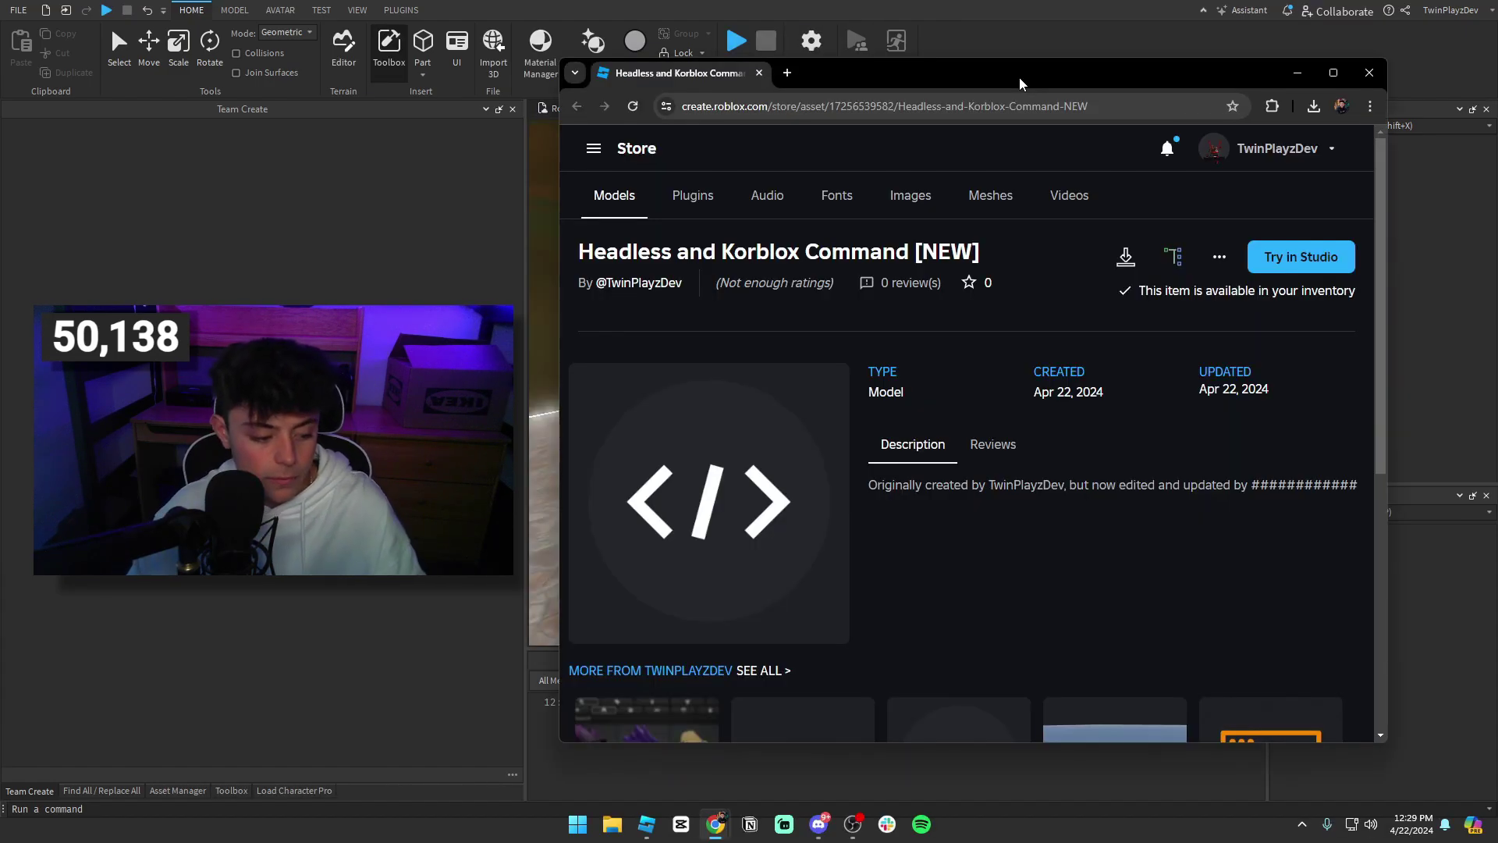
- Highlight the 'Headless and Korblox Command [NEW]' title on the store page
{"action": "left_click_drag", "start_coordinate": [987, 262], "coordinate": [578, 250]}
{"action": "left_click", "coordinate": [948, 231]}
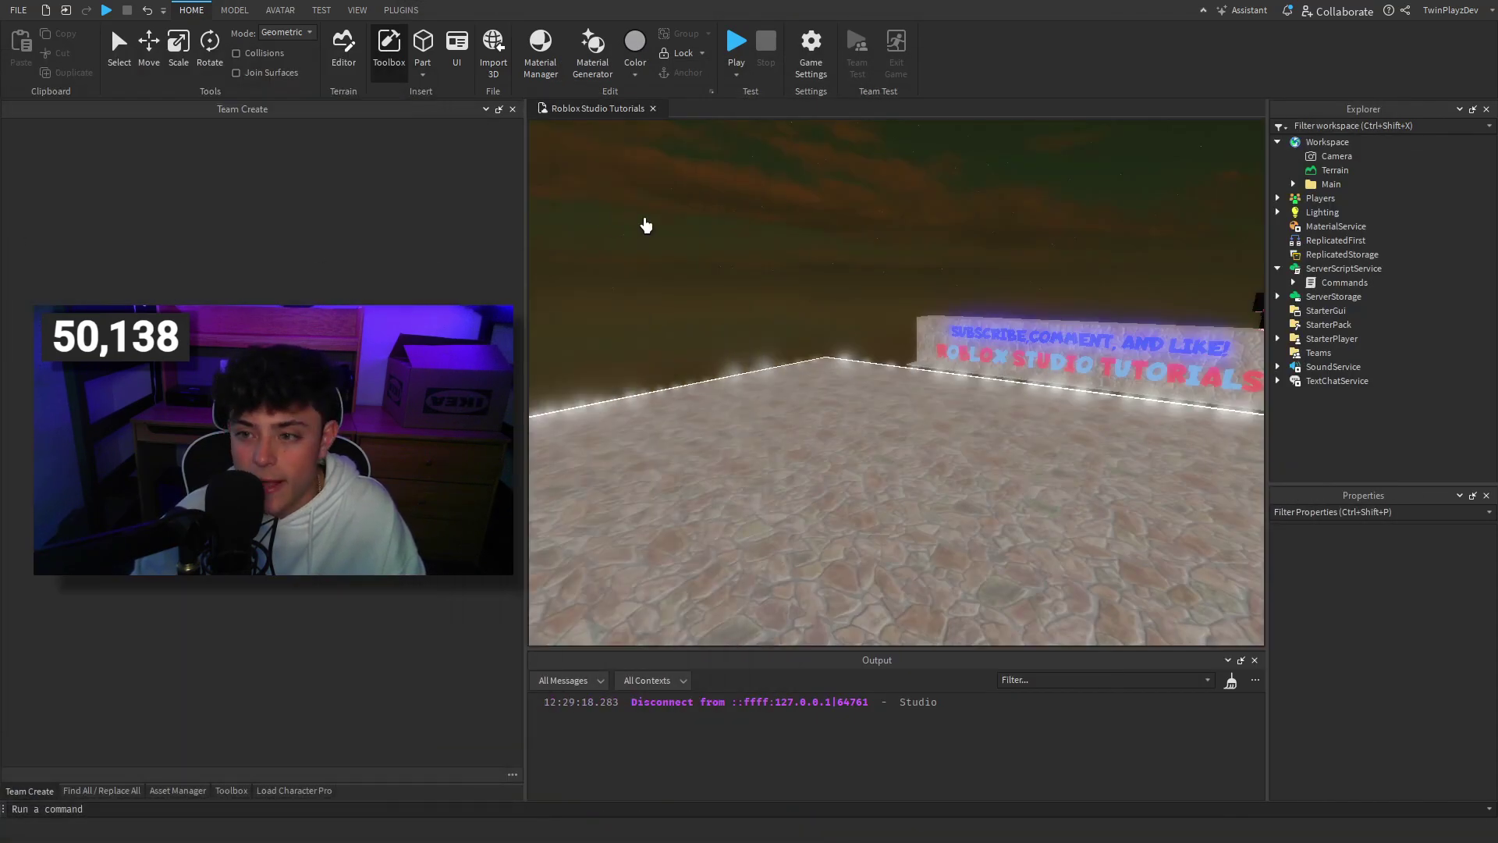
- Open the Commands script and highlight the author credit in its header comment
{"action": "double_click", "coordinate": [1327, 283]}
{"action": "mouse_move", "coordinate": [694, 187]}
{"action": "left_mouse_down"}
{"action": "mouse_move", "coordinate": [615, 177]}
{"action": "mouse_move", "coordinate": [691, 188]}
{"action": "left_mouse_up"}
{"action": "left_click", "coordinate": [706, 200]}
{"action": "left_click", "coordinate": [1231, 681]}
{"action": "left_click", "coordinate": [613, 188]}
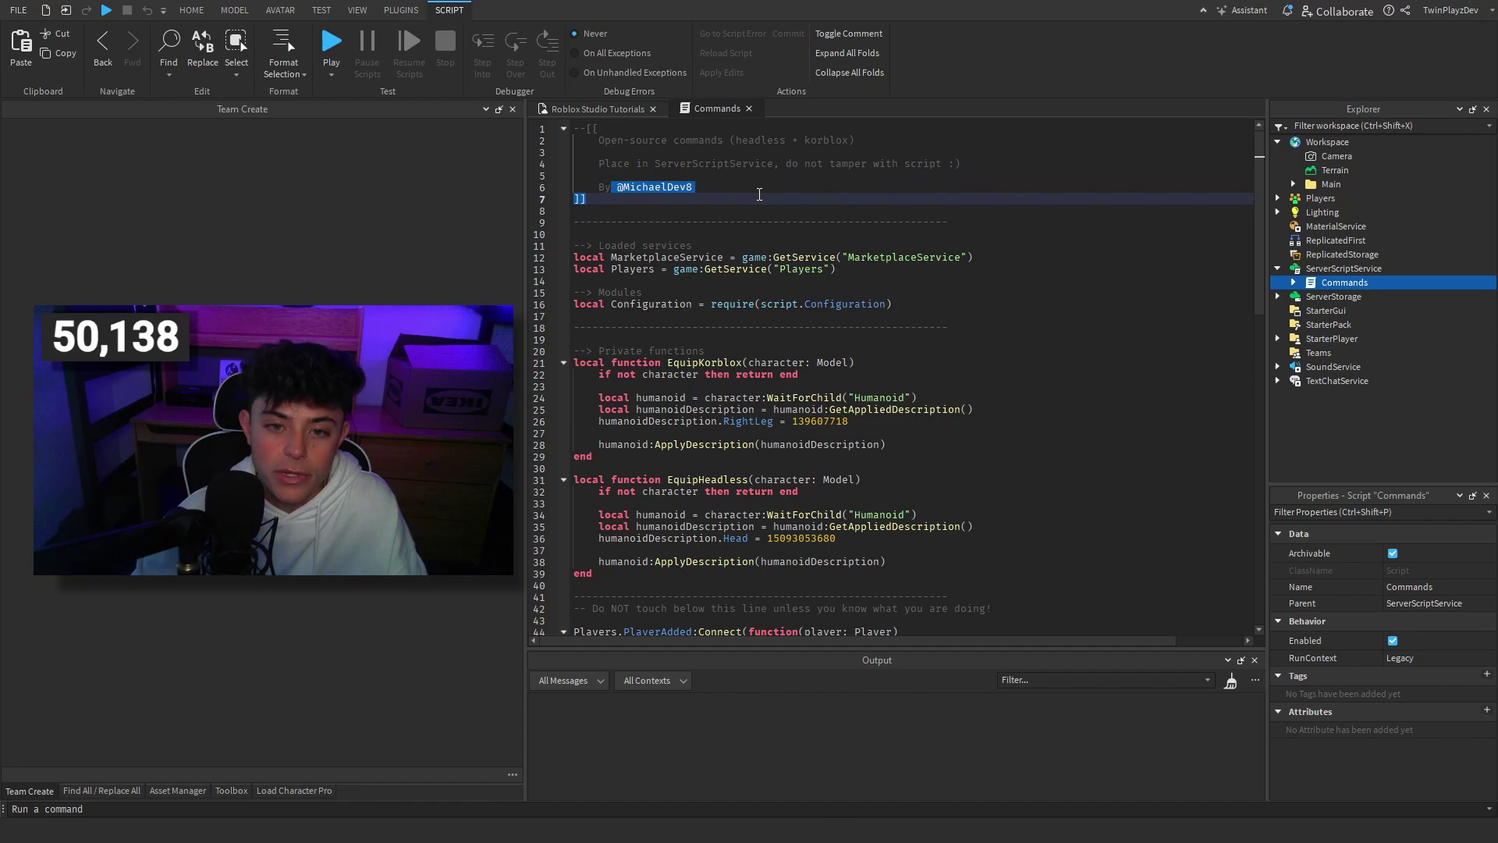
{"action": "left_click", "coordinate": [766, 198]}
- Scroll through the EquipKorblox, EquipHeadless and chat handler code
{"action": "scroll", "coordinate": [761, 234], "scroll_direction": "down", "scroll_amount": 12}
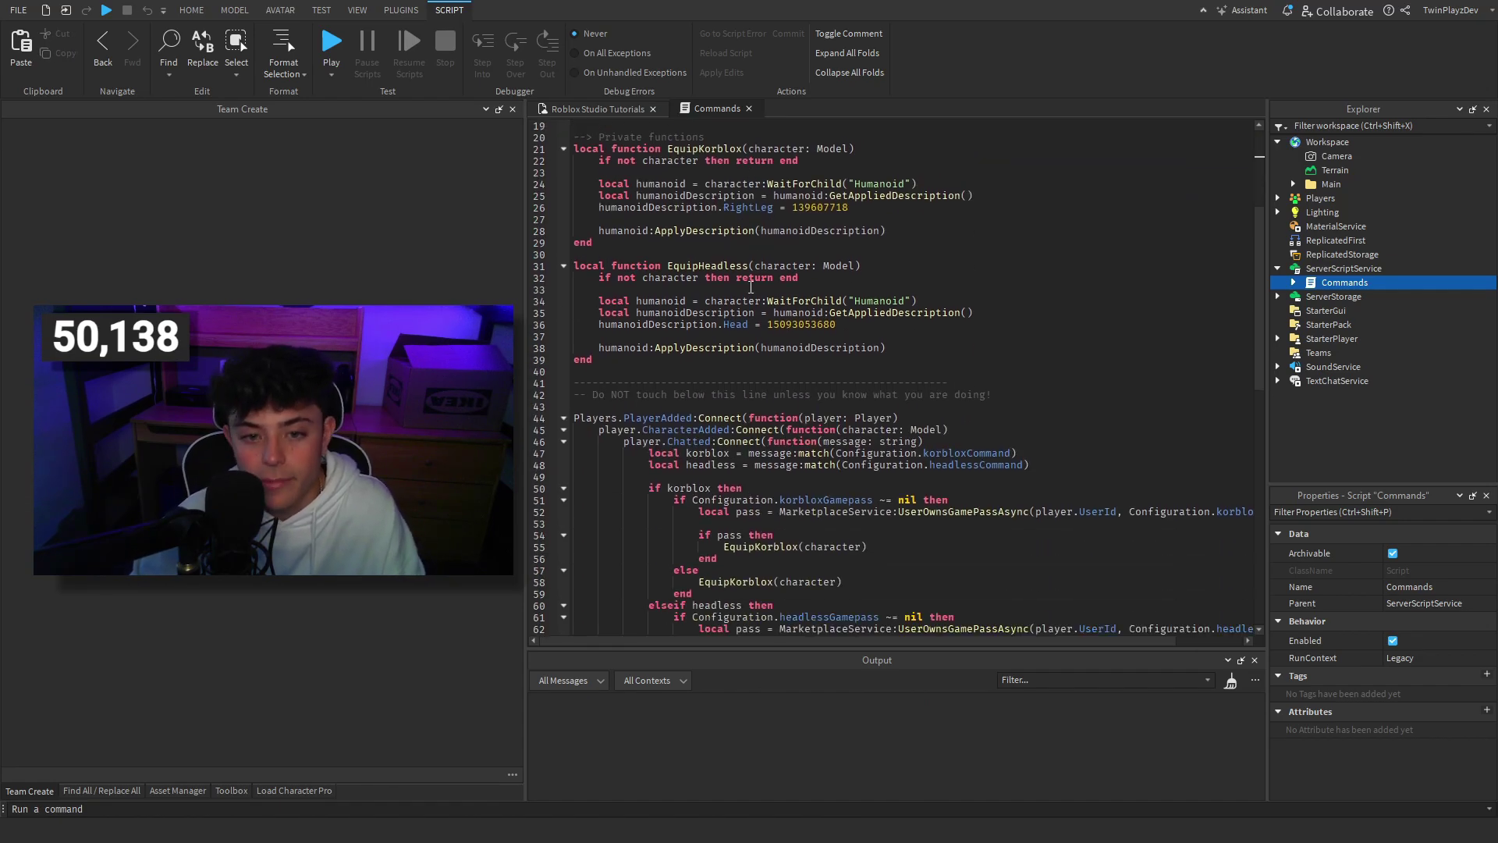
{"action": "scroll", "coordinate": [759, 265], "scroll_direction": "up", "scroll_amount": 12}
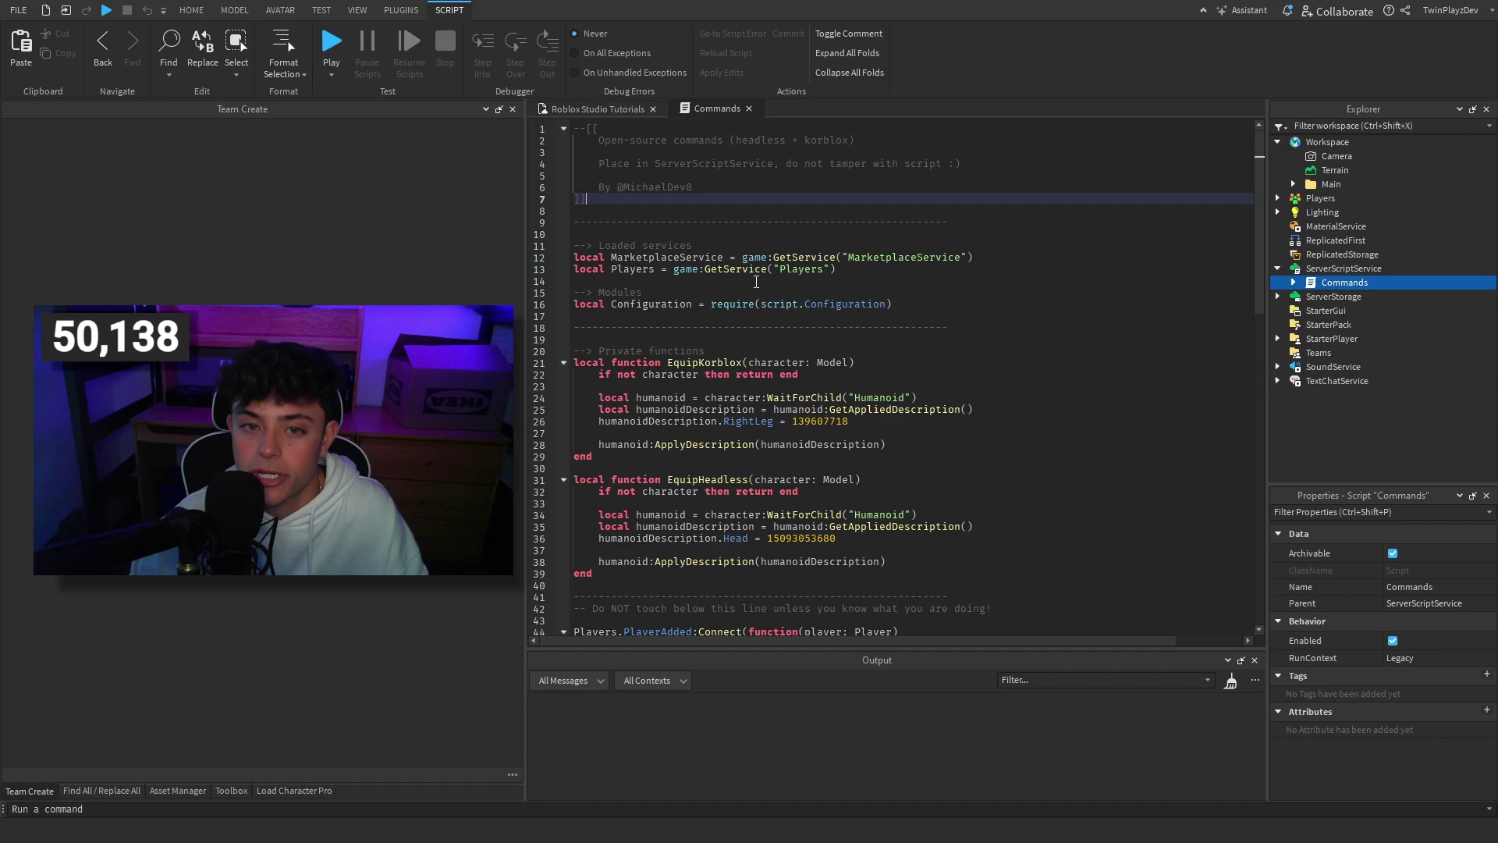
{"action": "scroll", "coordinate": [761, 273], "scroll_direction": "down", "scroll_amount": 14}
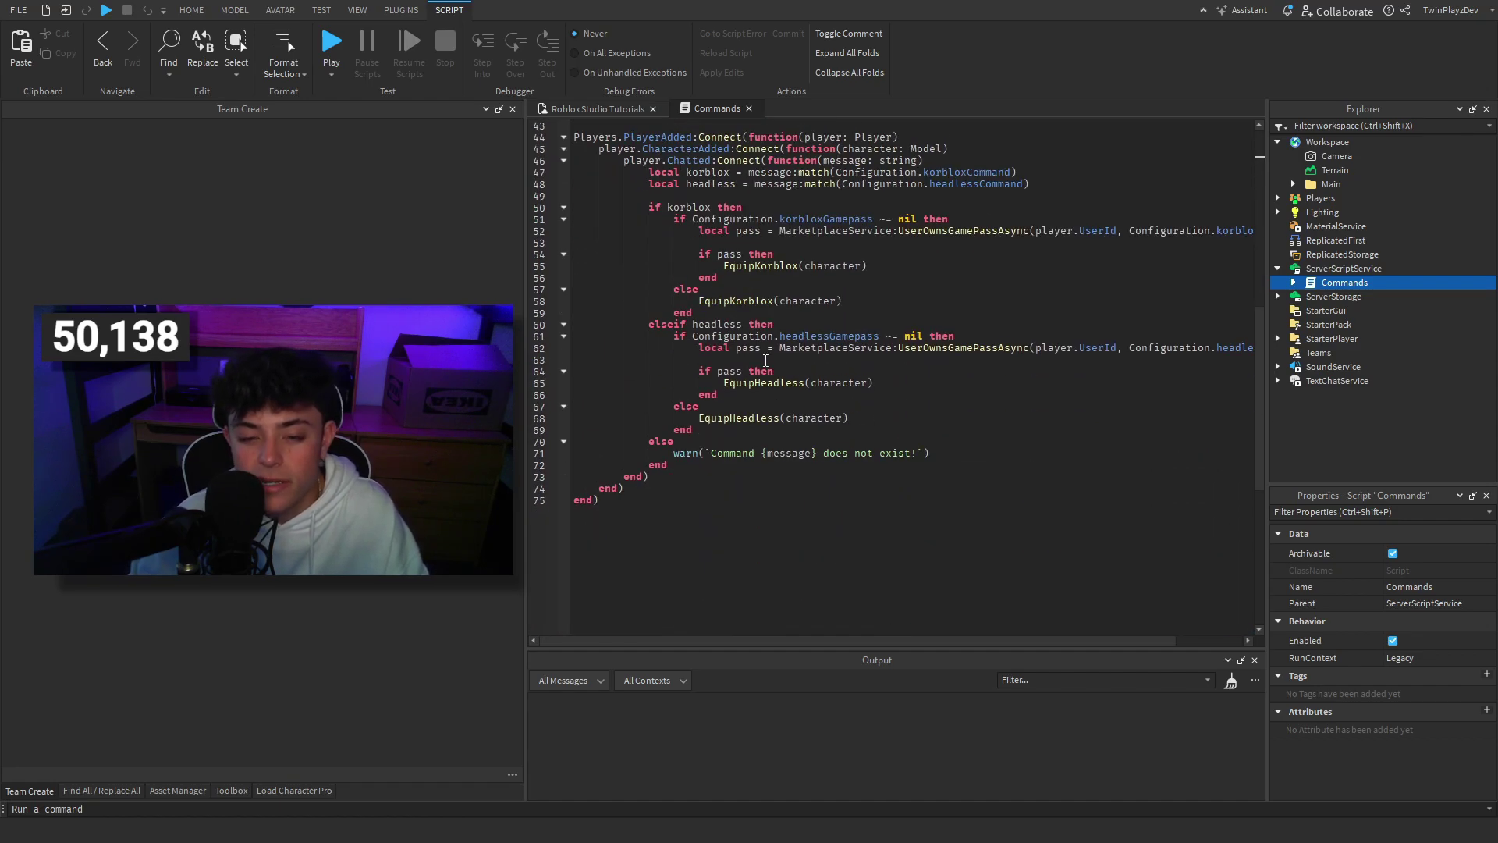
{"action": "scroll", "coordinate": [765, 361], "scroll_direction": "up", "scroll_amount": 9}
{"action": "scroll", "coordinate": [765, 360], "scroll_direction": "up", "scroll_amount": 5}
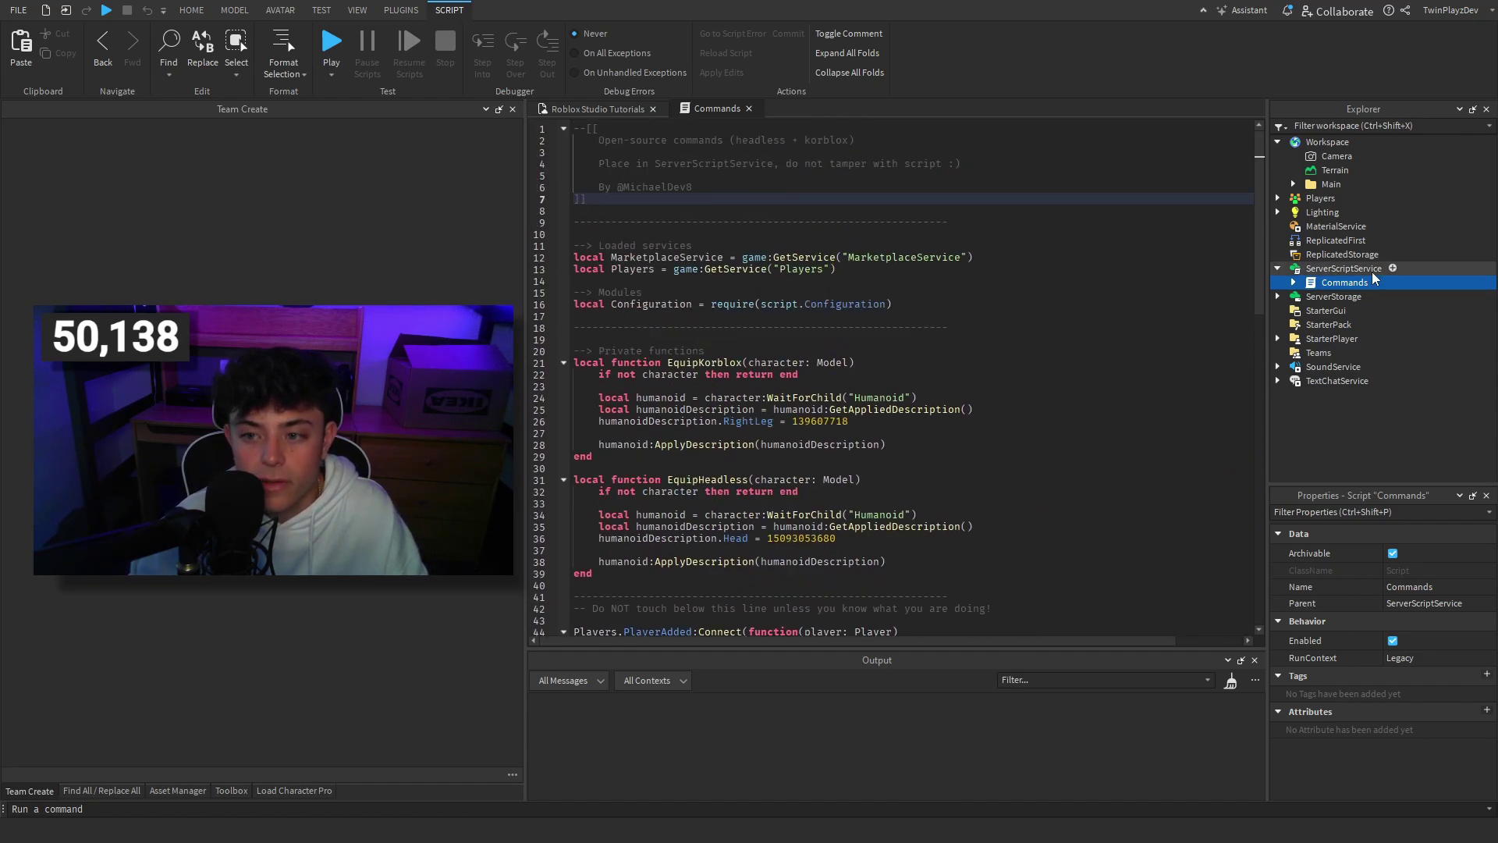
- Open Configuration under Commands, highlight korbloxCommand, then return to the place view
{"action": "left_click", "coordinate": [1294, 282]}
{"action": "double_click", "coordinate": [1339, 298]}
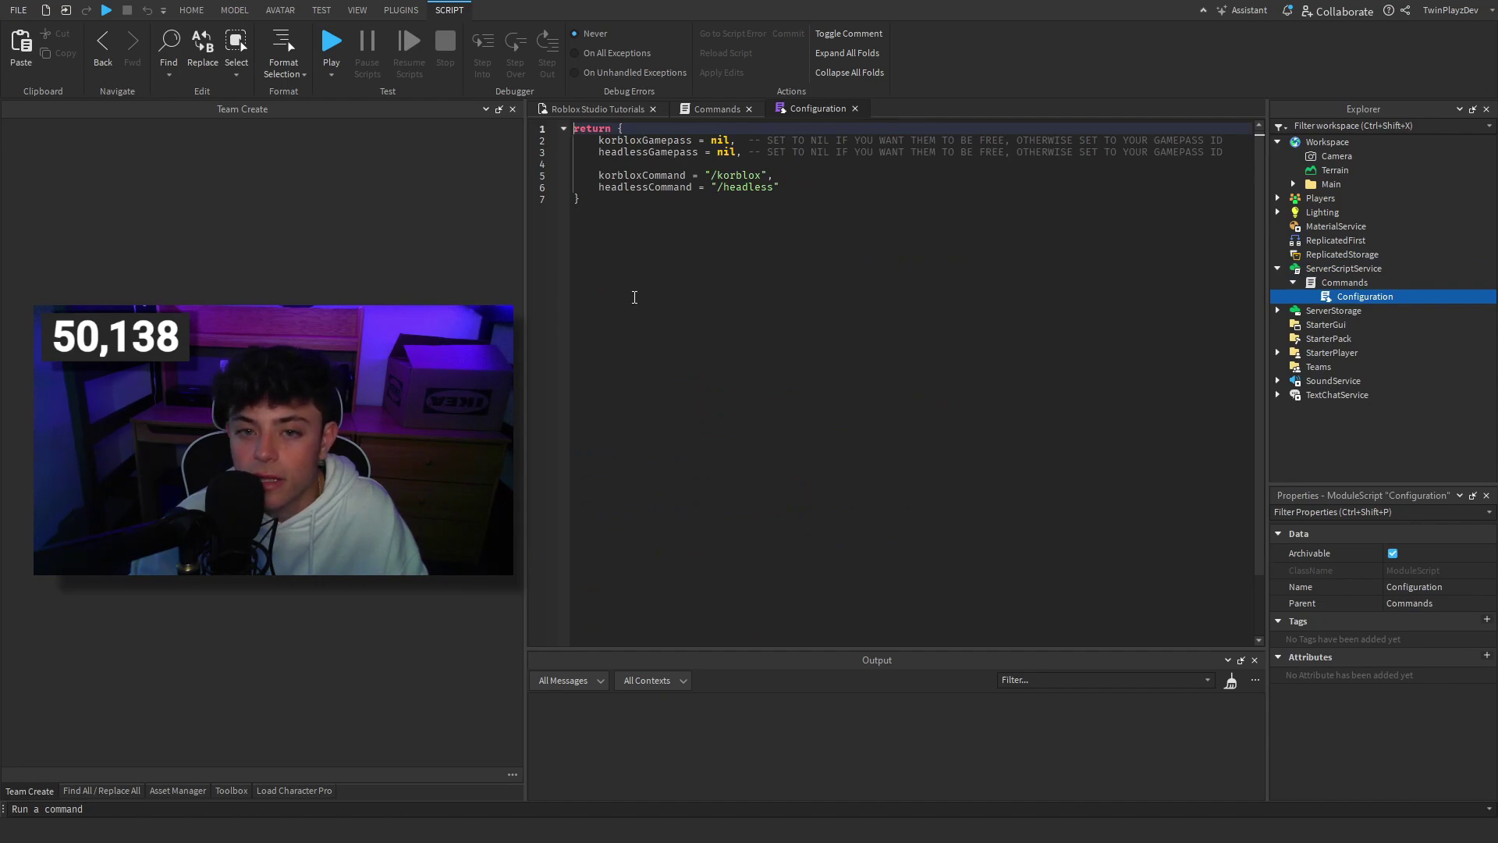
{"action": "left_click", "coordinate": [634, 297]}
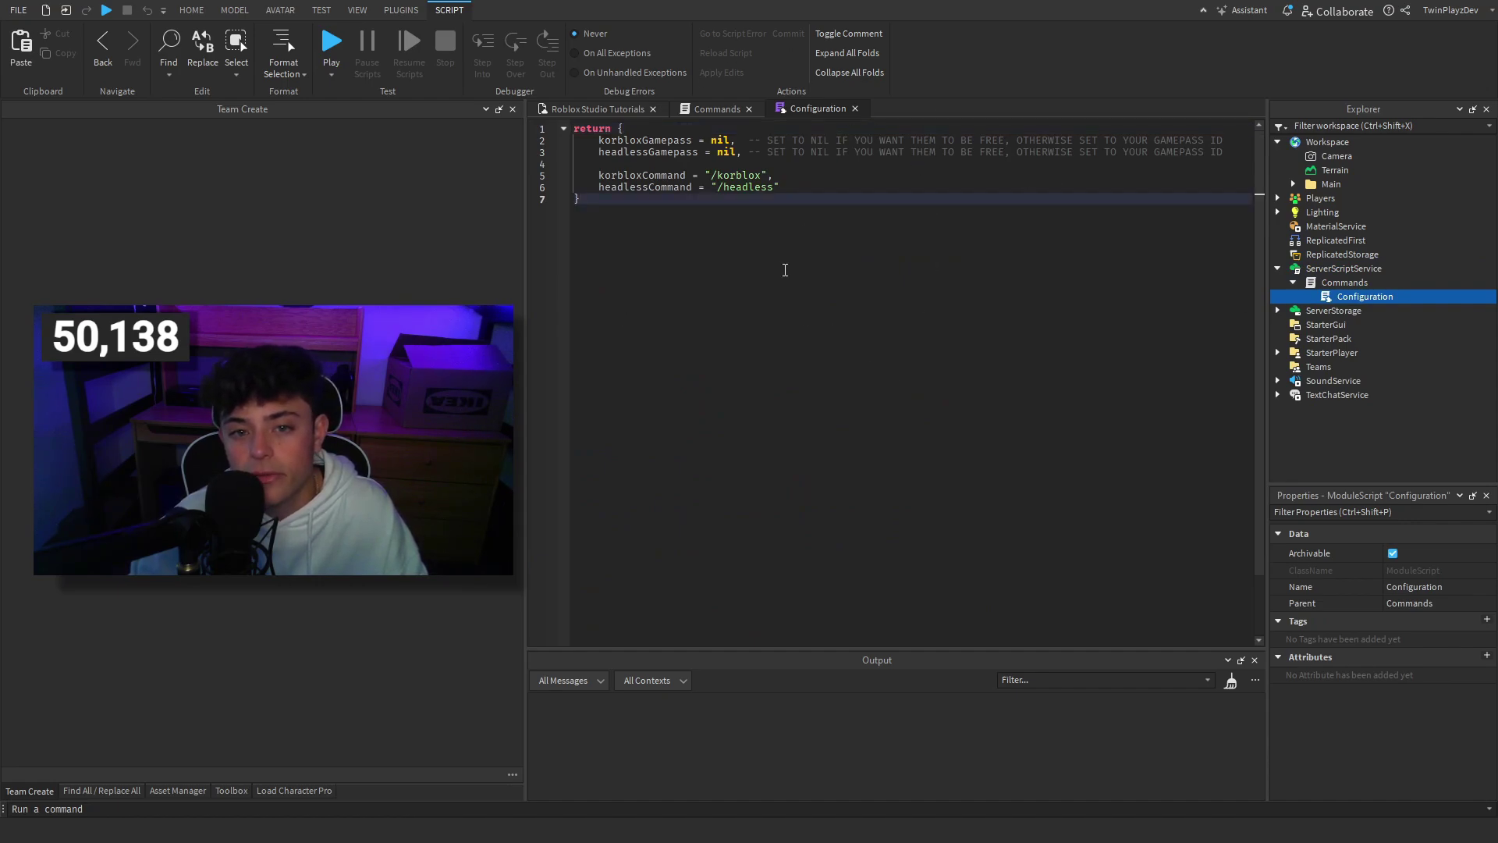
{"action": "double_click", "coordinate": [656, 175]}
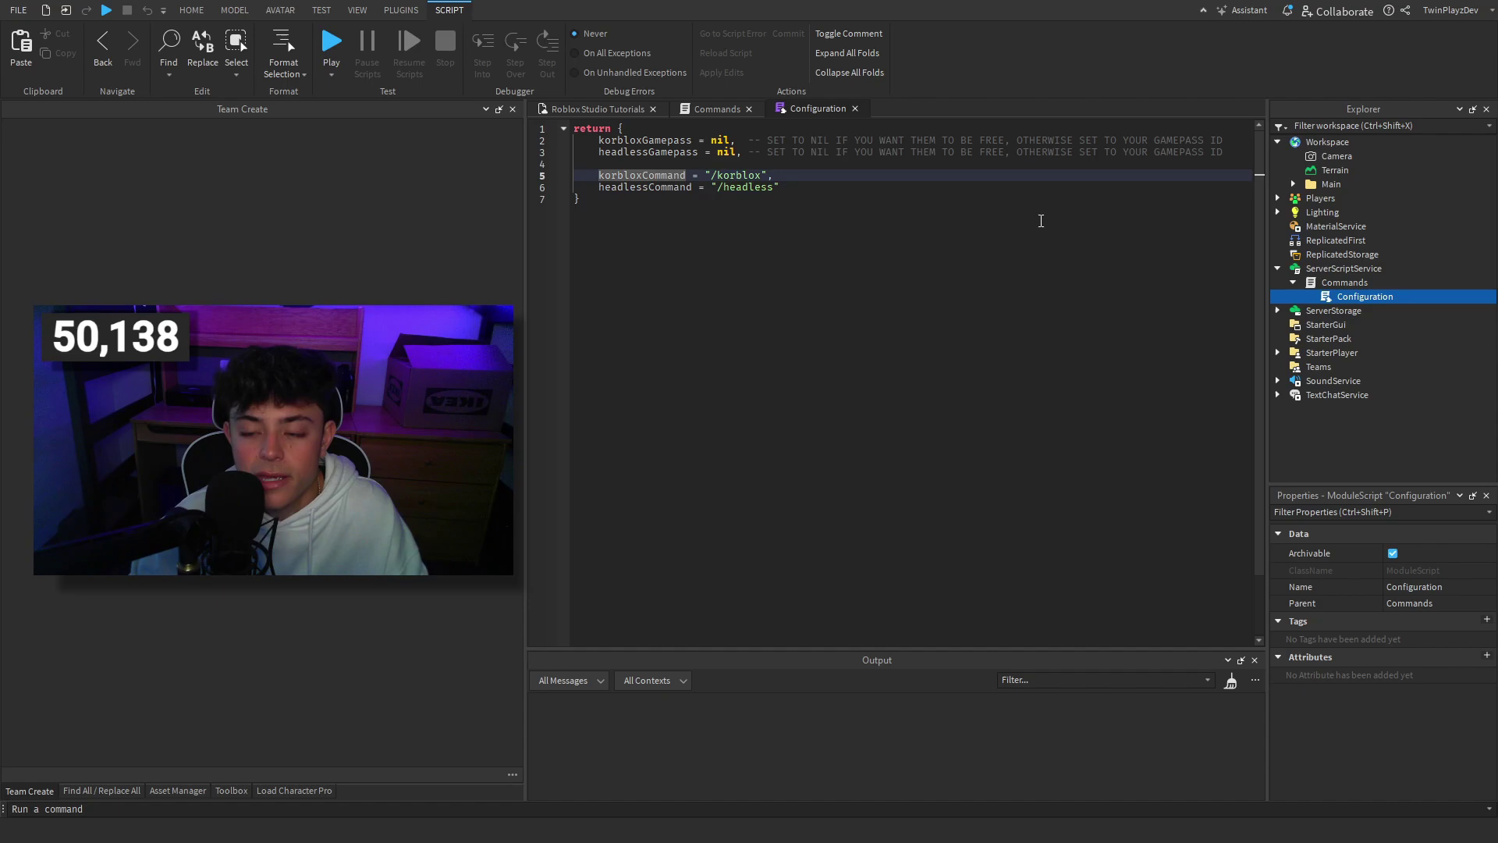
{"action": "left_click", "coordinate": [1331, 270]}
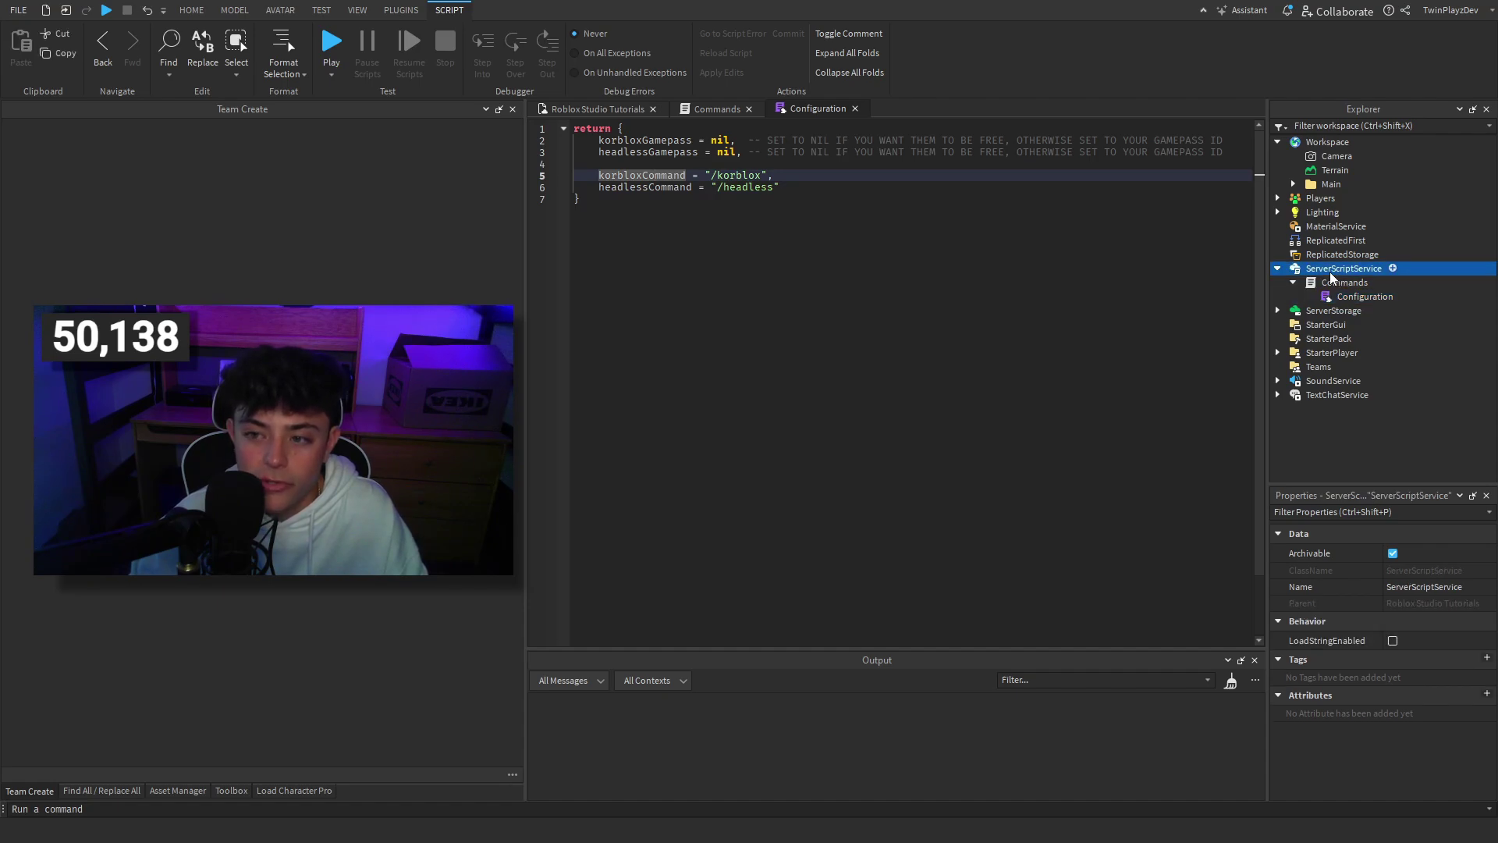
{"action": "left_click", "coordinate": [600, 109]}
- Browse Toolbox Inventory and Asset Manager, open Find All / Replace All, and reopen Configuration
{"action": "left_click", "coordinate": [231, 790]}
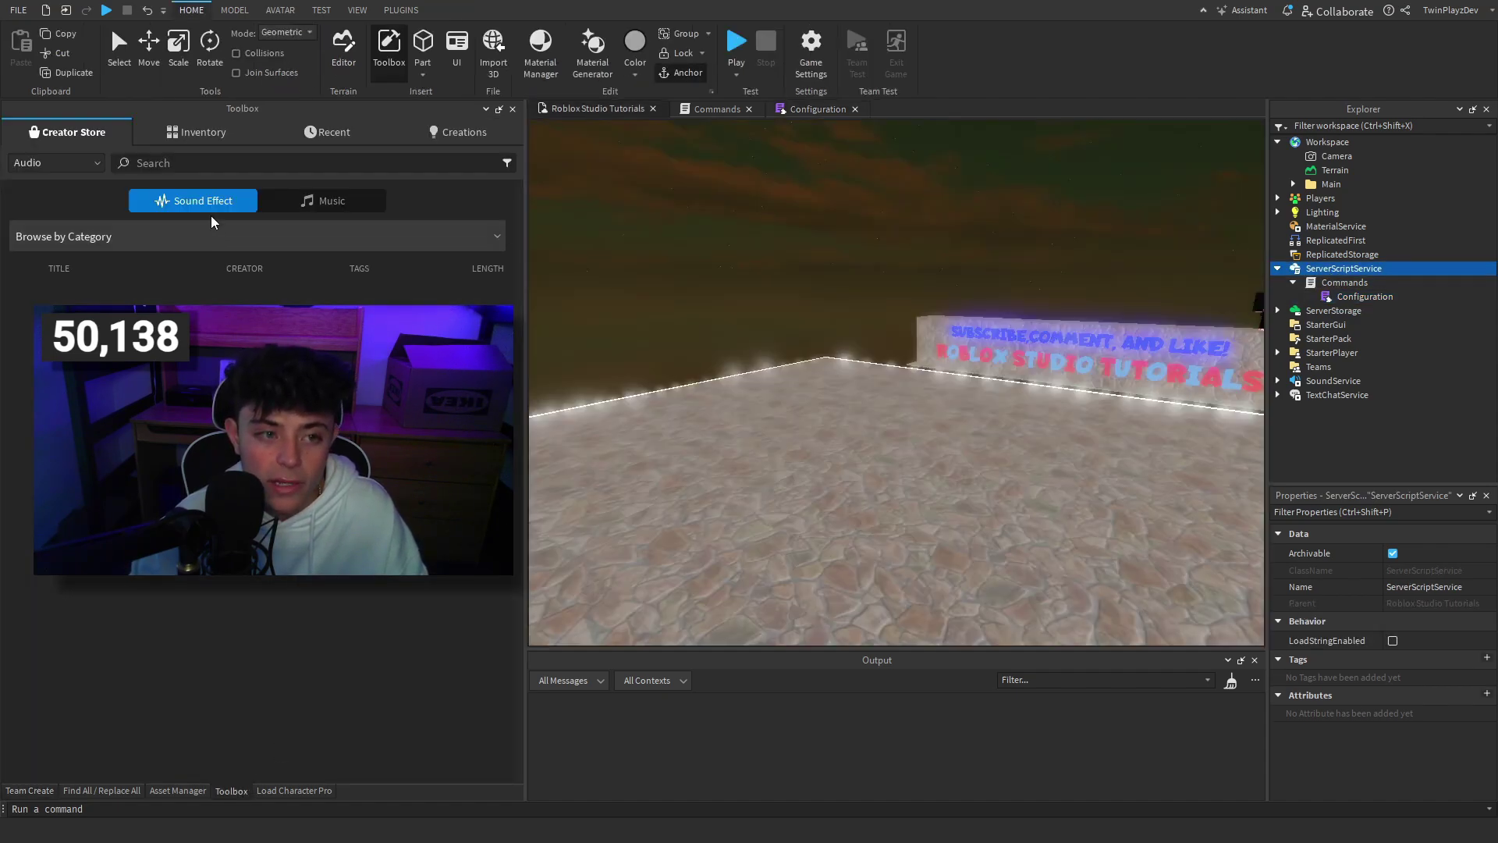
{"action": "left_click", "coordinate": [194, 133]}
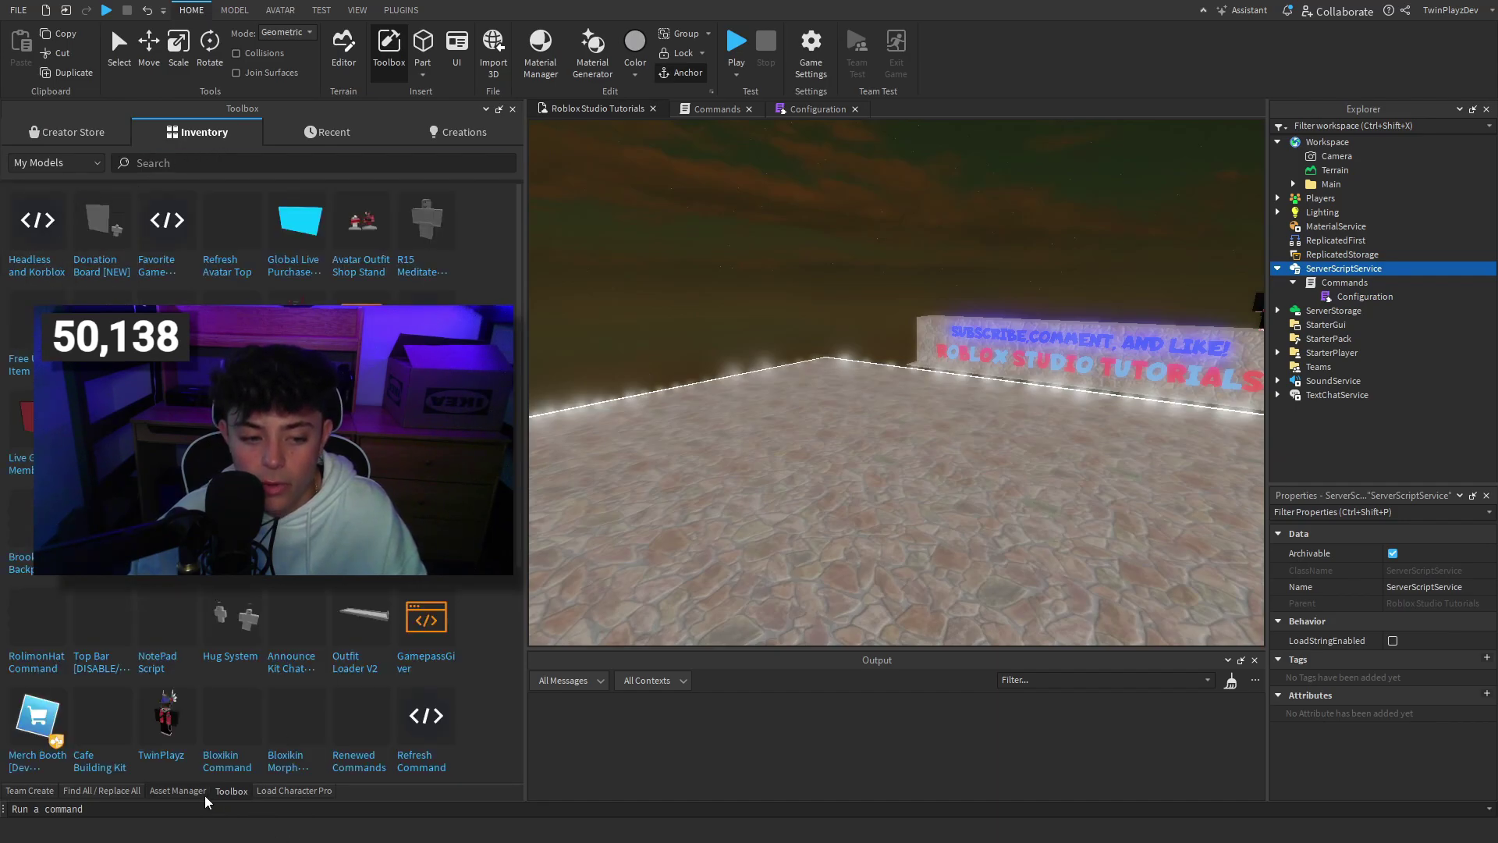
{"action": "left_click", "coordinate": [178, 791]}
{"action": "left_click", "coordinate": [234, 9]}
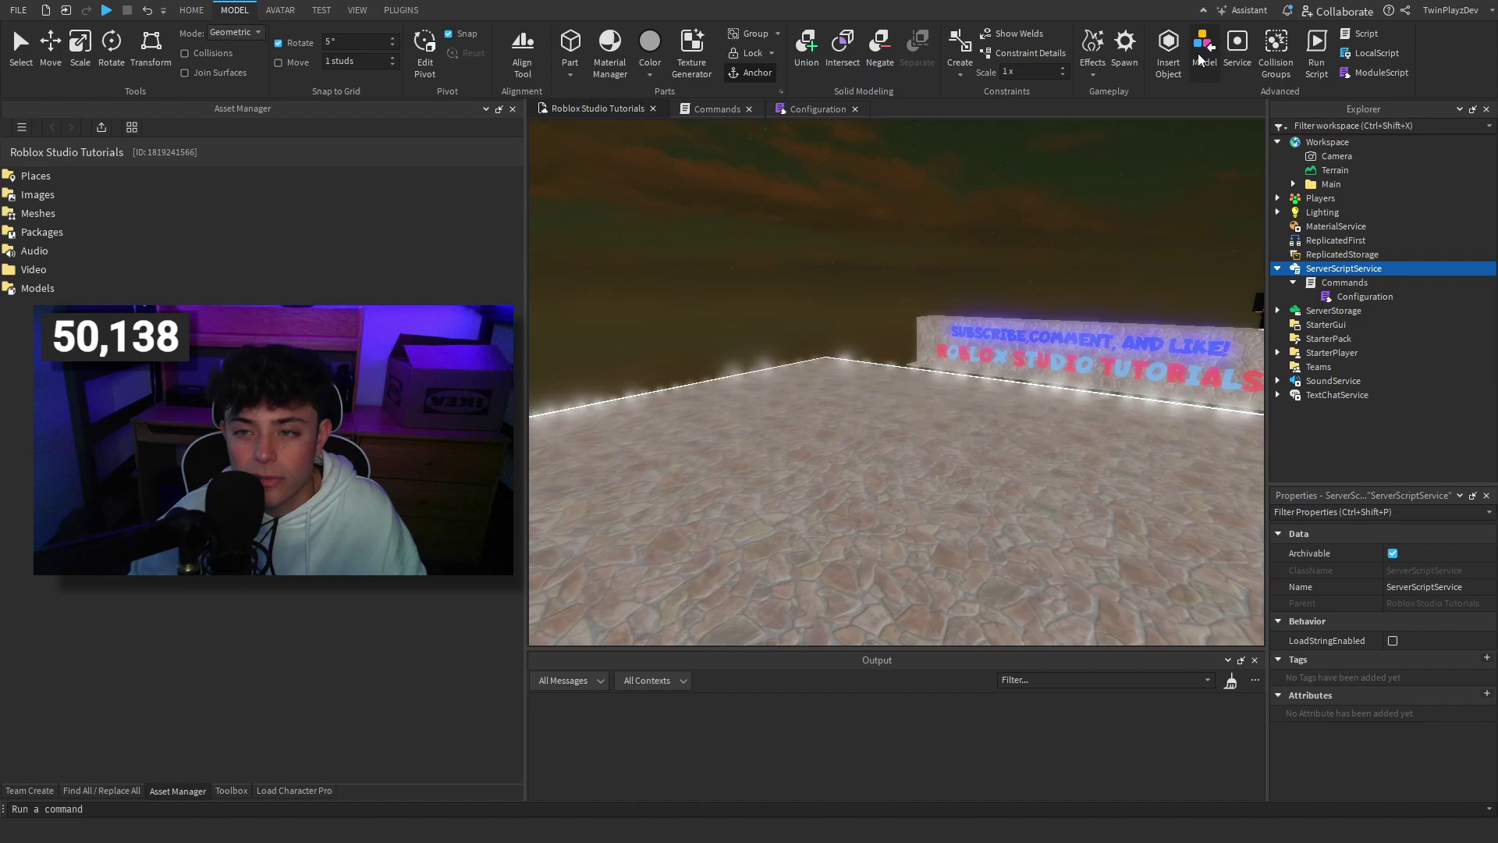
{"action": "left_click", "coordinate": [125, 790]}
{"action": "double_click", "coordinate": [1364, 297]}
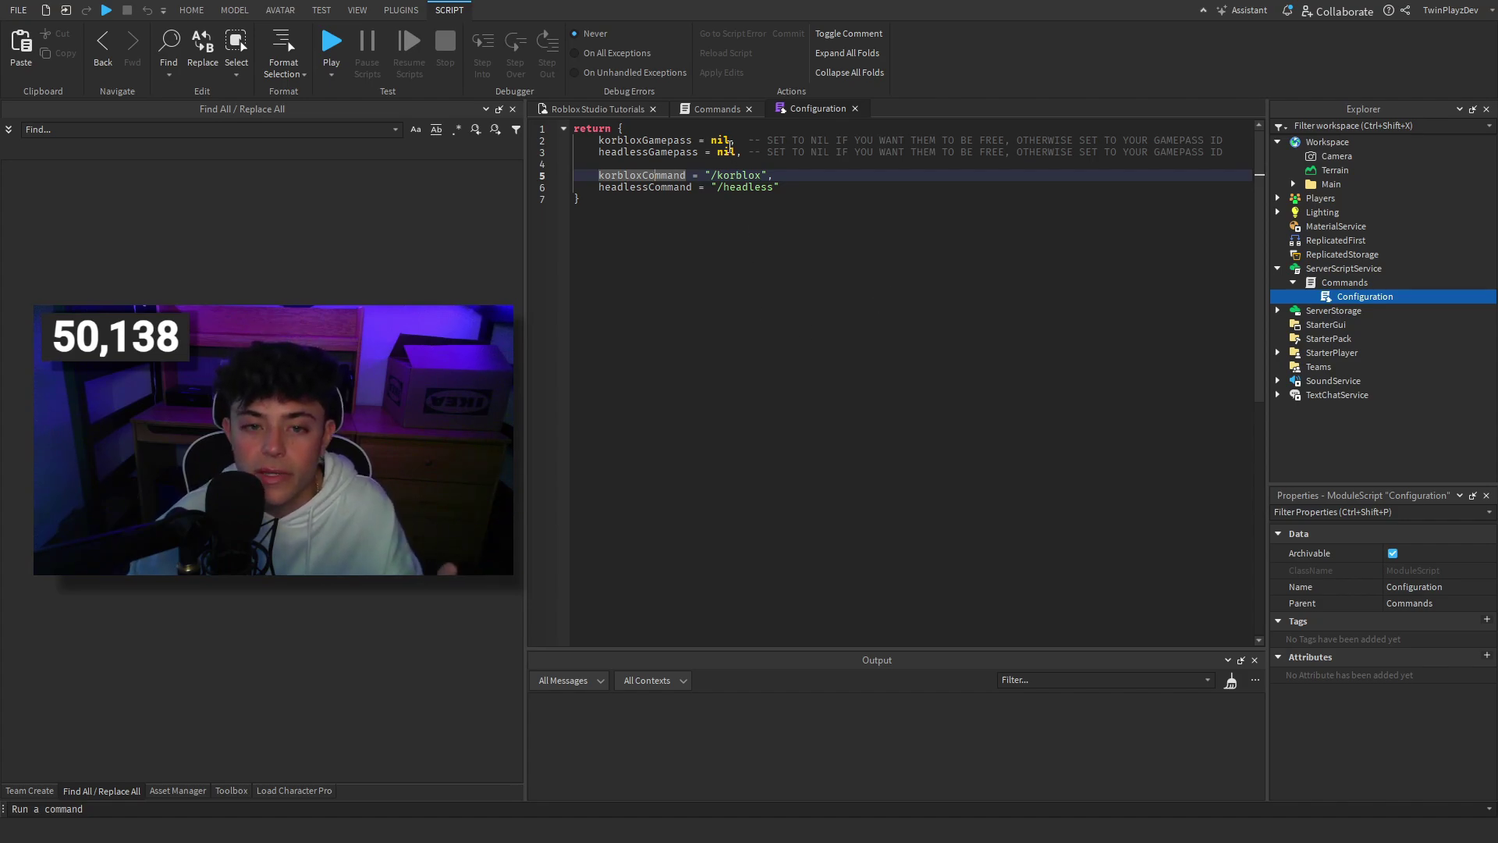
{"action": "left_click", "coordinate": [723, 129]}
{"action": "double_click", "coordinate": [723, 139]}
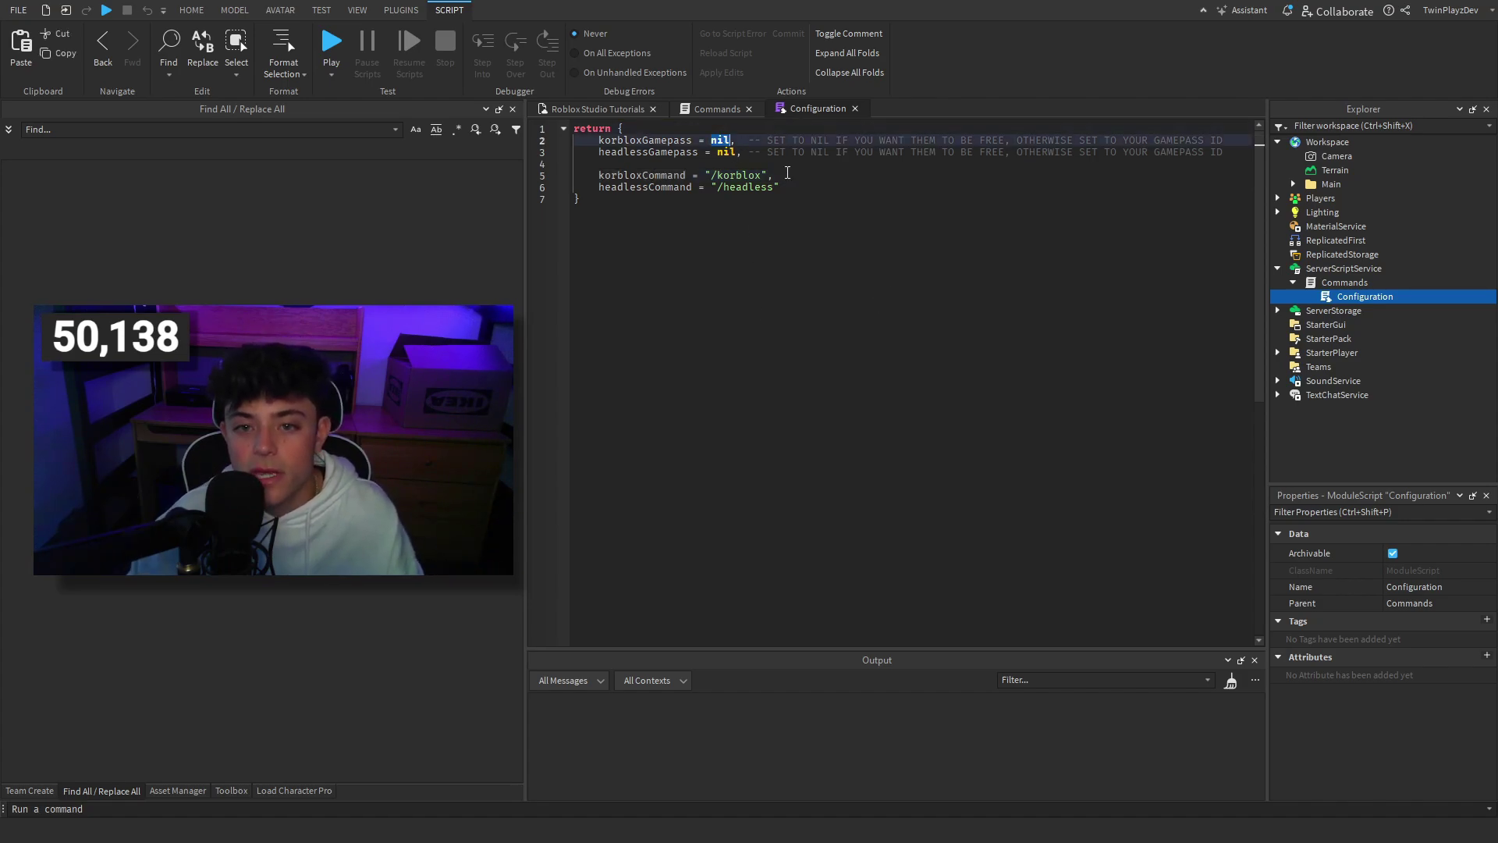
{"action": "type", "text": "31231231"}
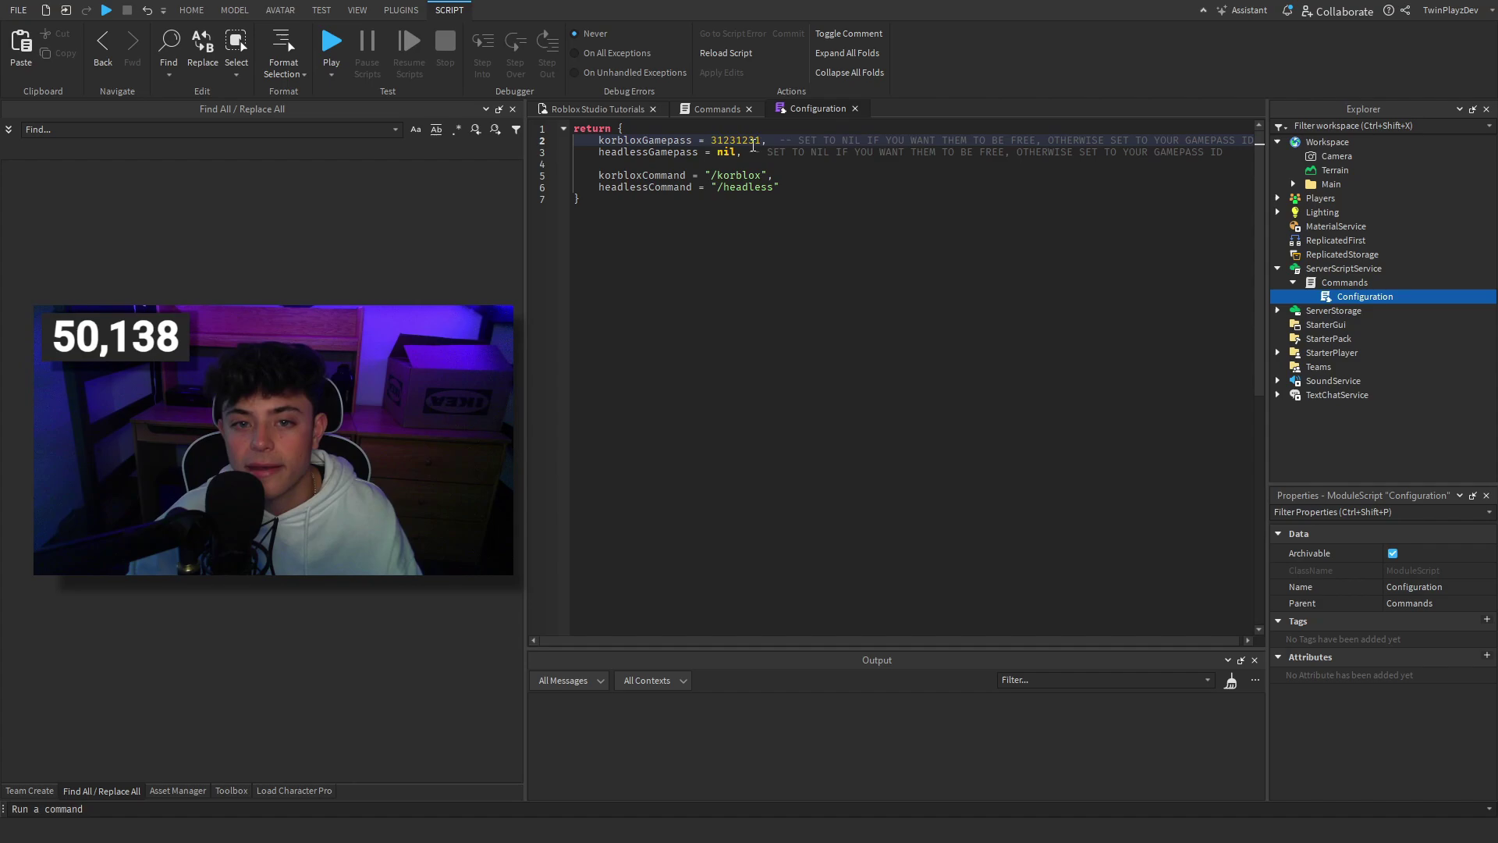
{"action": "double_click", "coordinate": [748, 140]}
{"action": "type", "text": "nil"}
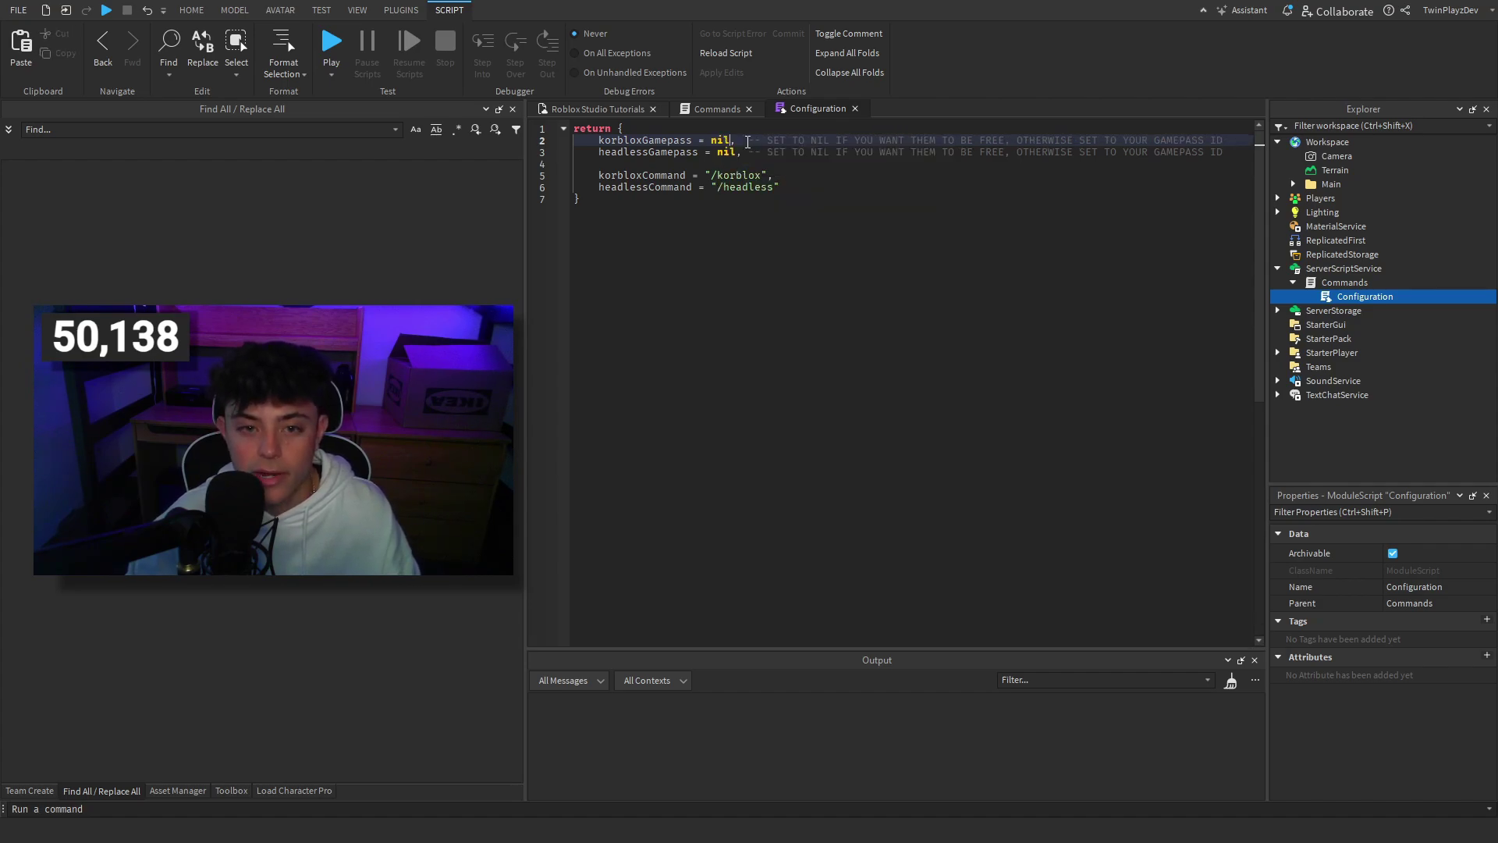
{"action": "left_click", "coordinate": [734, 159]}
{"action": "double_click", "coordinate": [732, 153]}
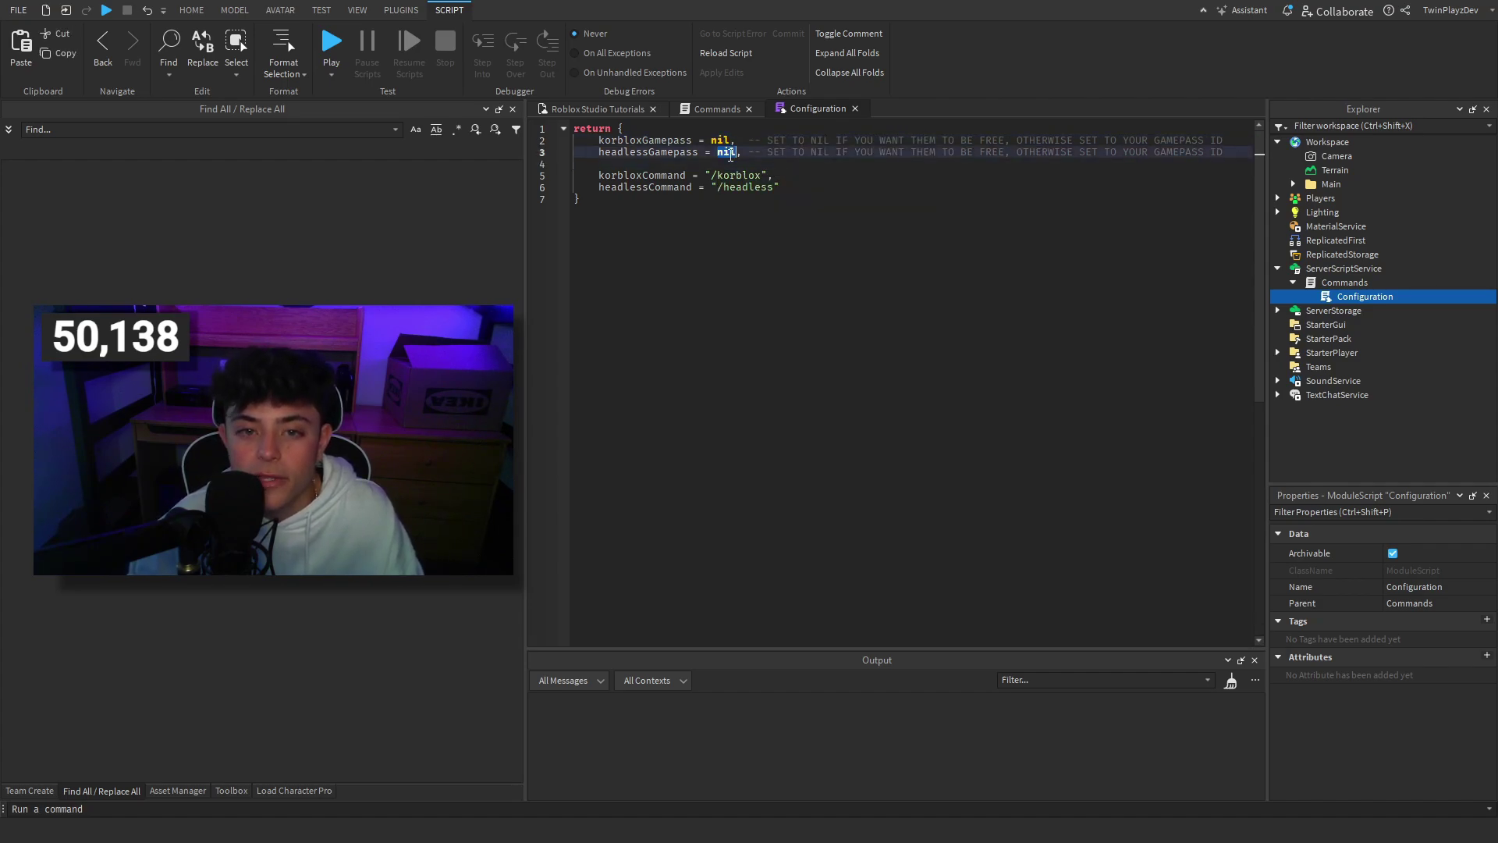
{"action": "double_click", "coordinate": [725, 142]}
{"action": "left_click", "coordinate": [730, 151]}
{"action": "double_click", "coordinate": [730, 150]}
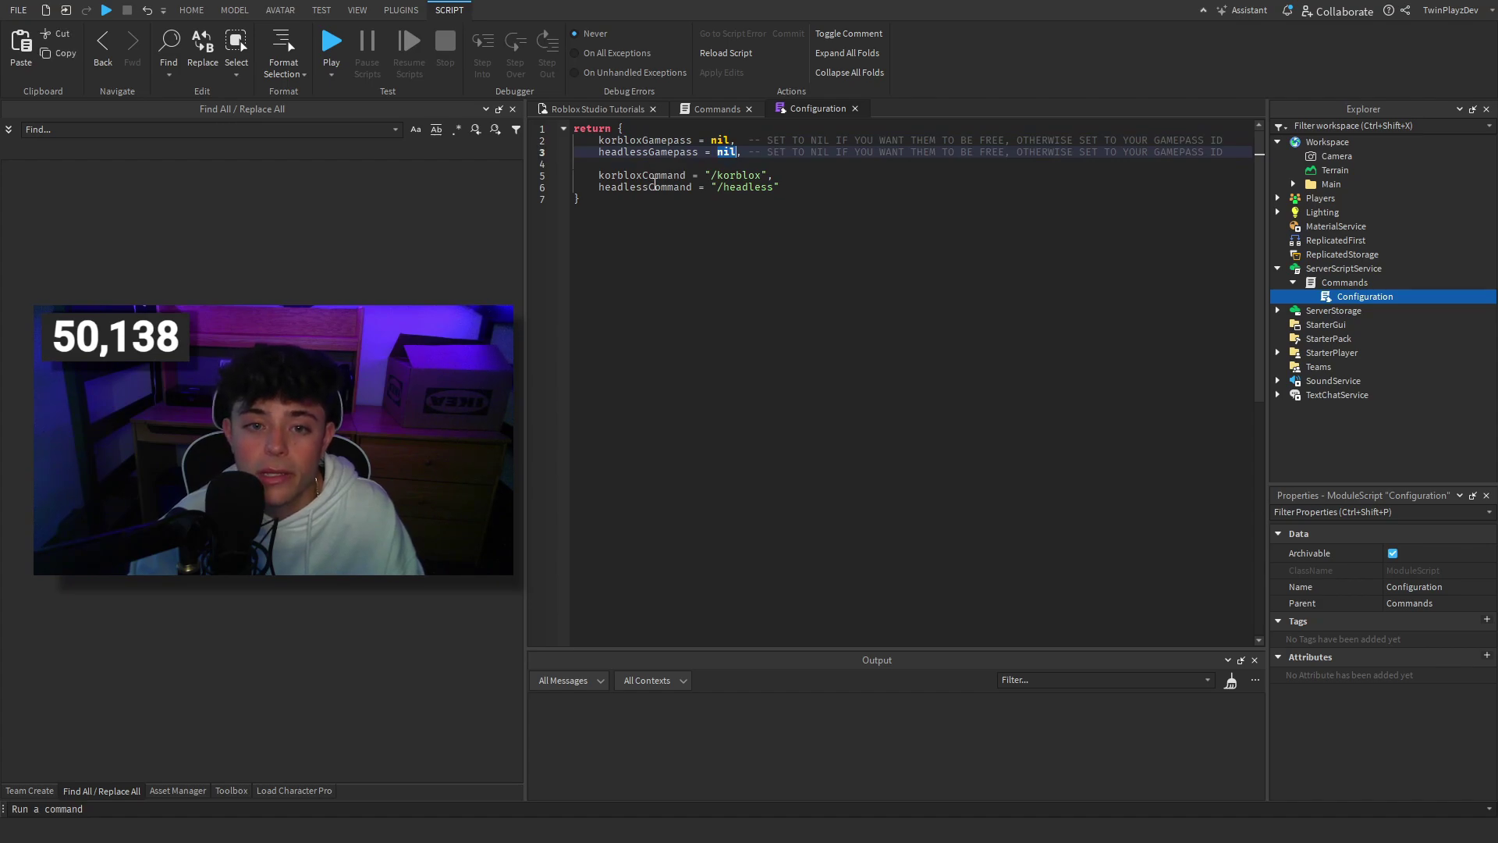
{"action": "double_click", "coordinate": [652, 186]}
{"action": "left_click_drag", "start_coordinate": [599, 179], "coordinate": [835, 189]}
{"action": "left_click", "coordinate": [835, 189]}
{"action": "left_click", "coordinate": [715, 175]}
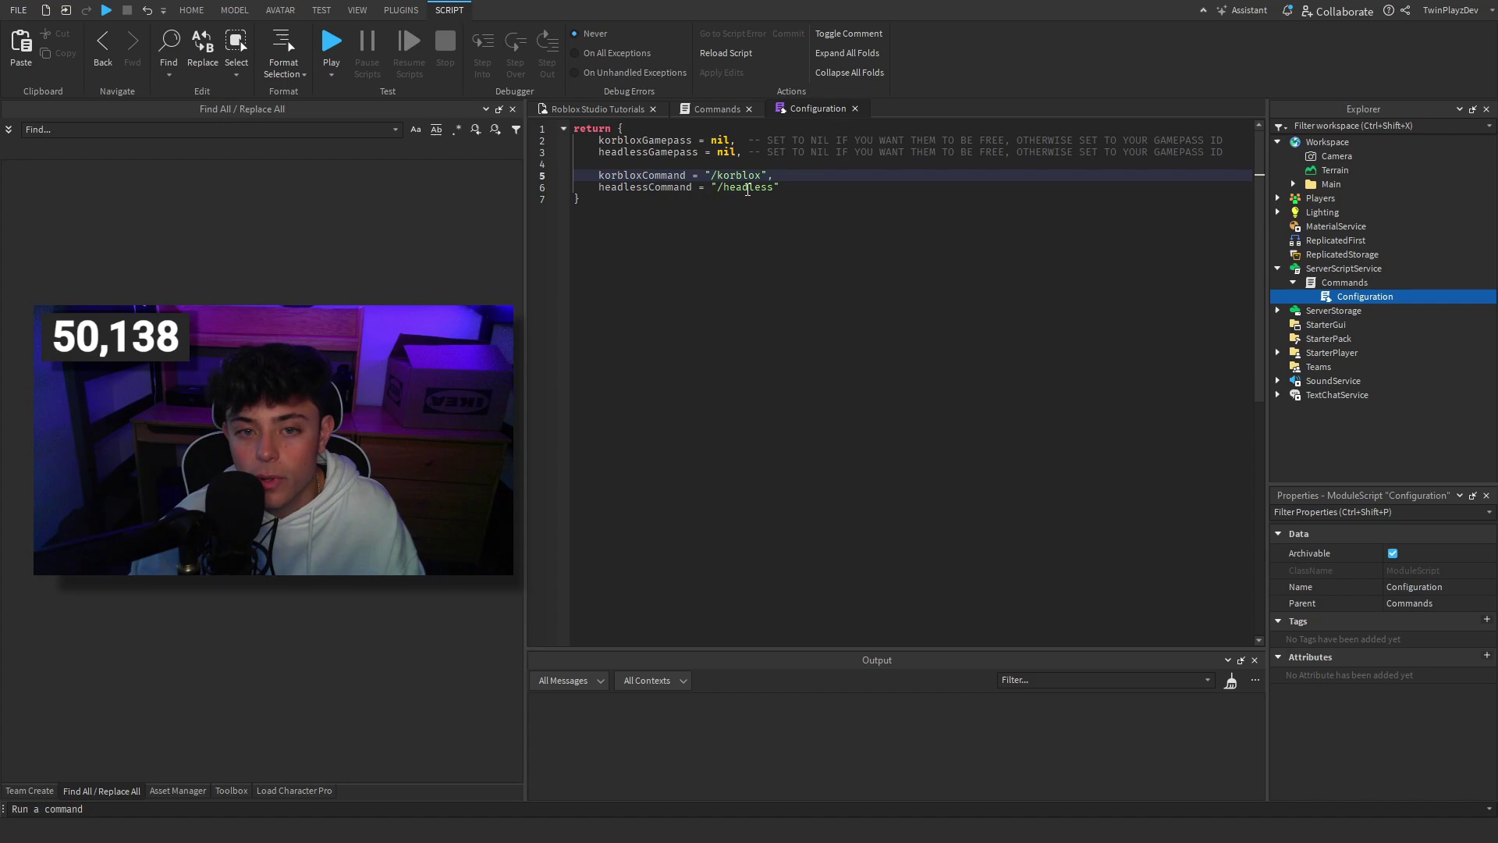
{"action": "key", "text": "BackSpace"}
{"action": "type", "text": "!"}
{"action": "key", "text": "BackSpace"}
{"action": "type", "text": "/"}
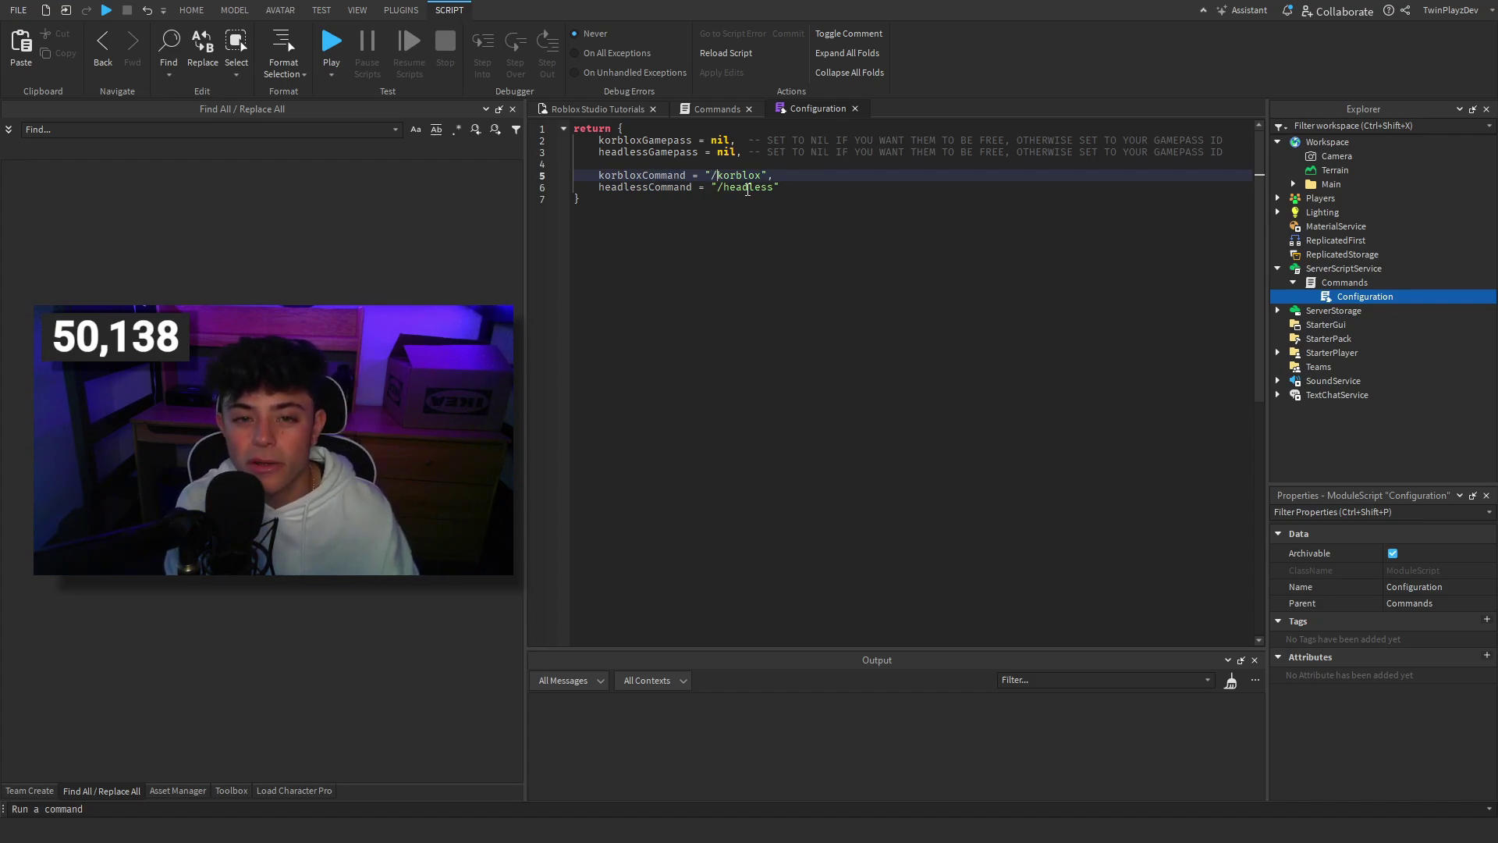
{"action": "left_click", "coordinate": [756, 187]}
{"action": "mouse_move", "coordinate": [575, 200]}
{"action": "left_mouse_down"}
{"action": "mouse_move", "coordinate": [598, 176]}
{"action": "mouse_move", "coordinate": [578, 177]}
{"action": "left_mouse_up"}
{"action": "left_click", "coordinate": [757, 187]}
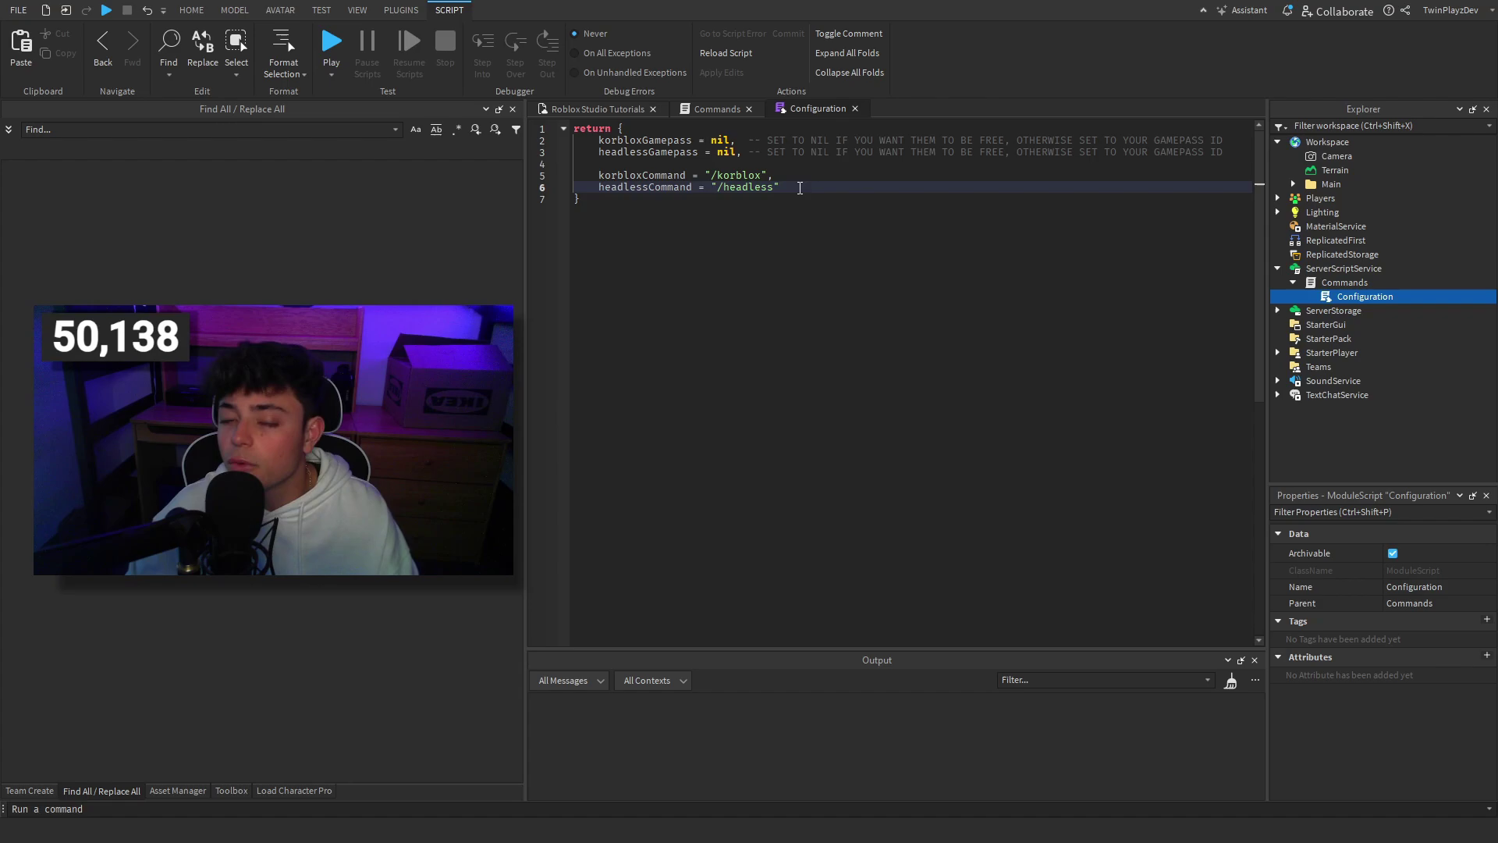
- In the Commands script, highlight the MarketplaceService and Players services and the Configuration require
{"action": "left_click", "coordinate": [712, 110]}
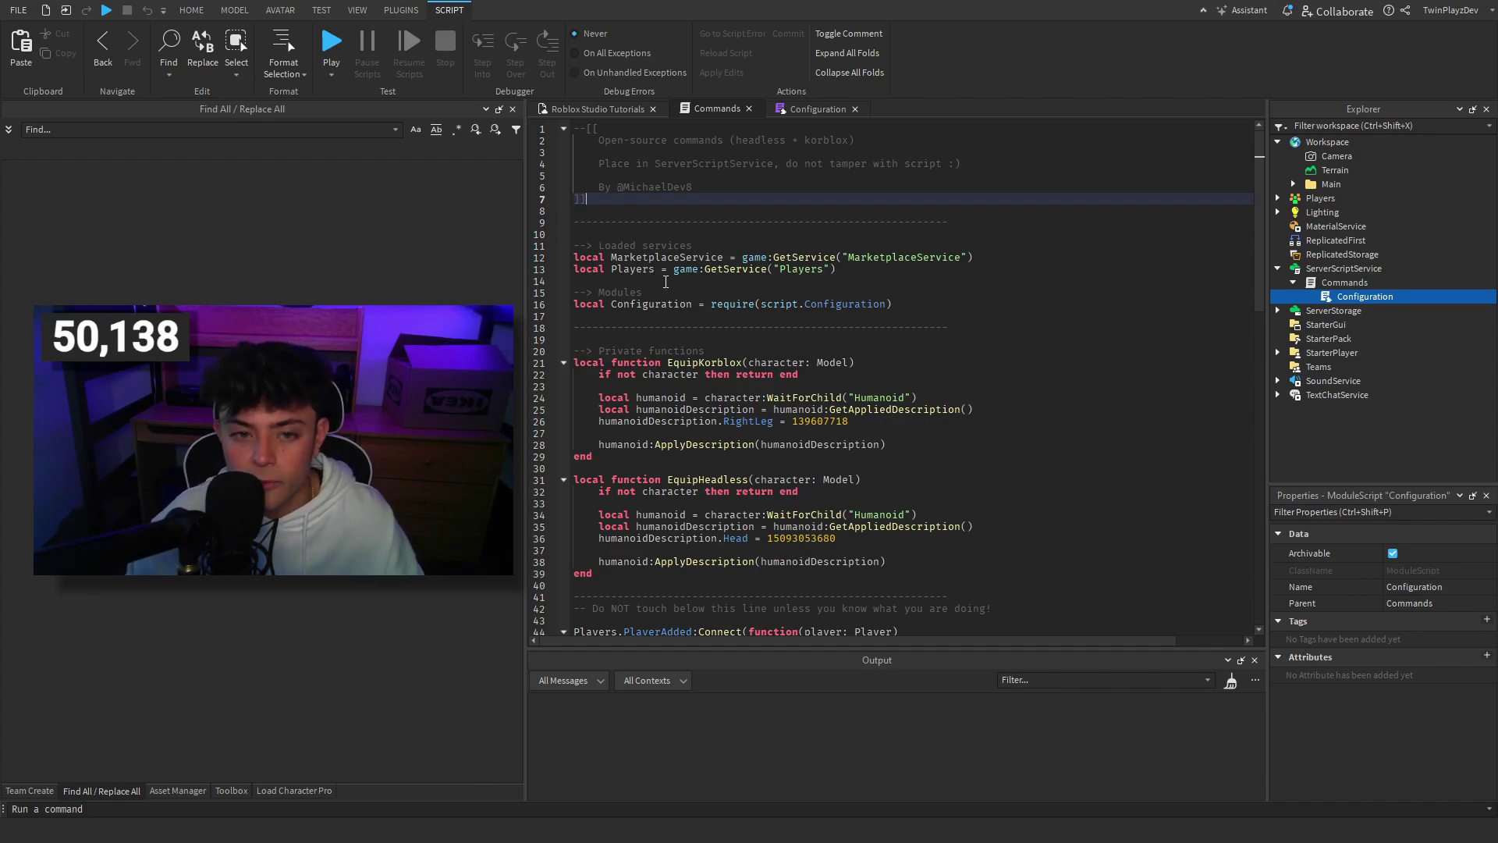
{"action": "left_click_drag", "start_coordinate": [574, 258], "coordinate": [996, 255]}
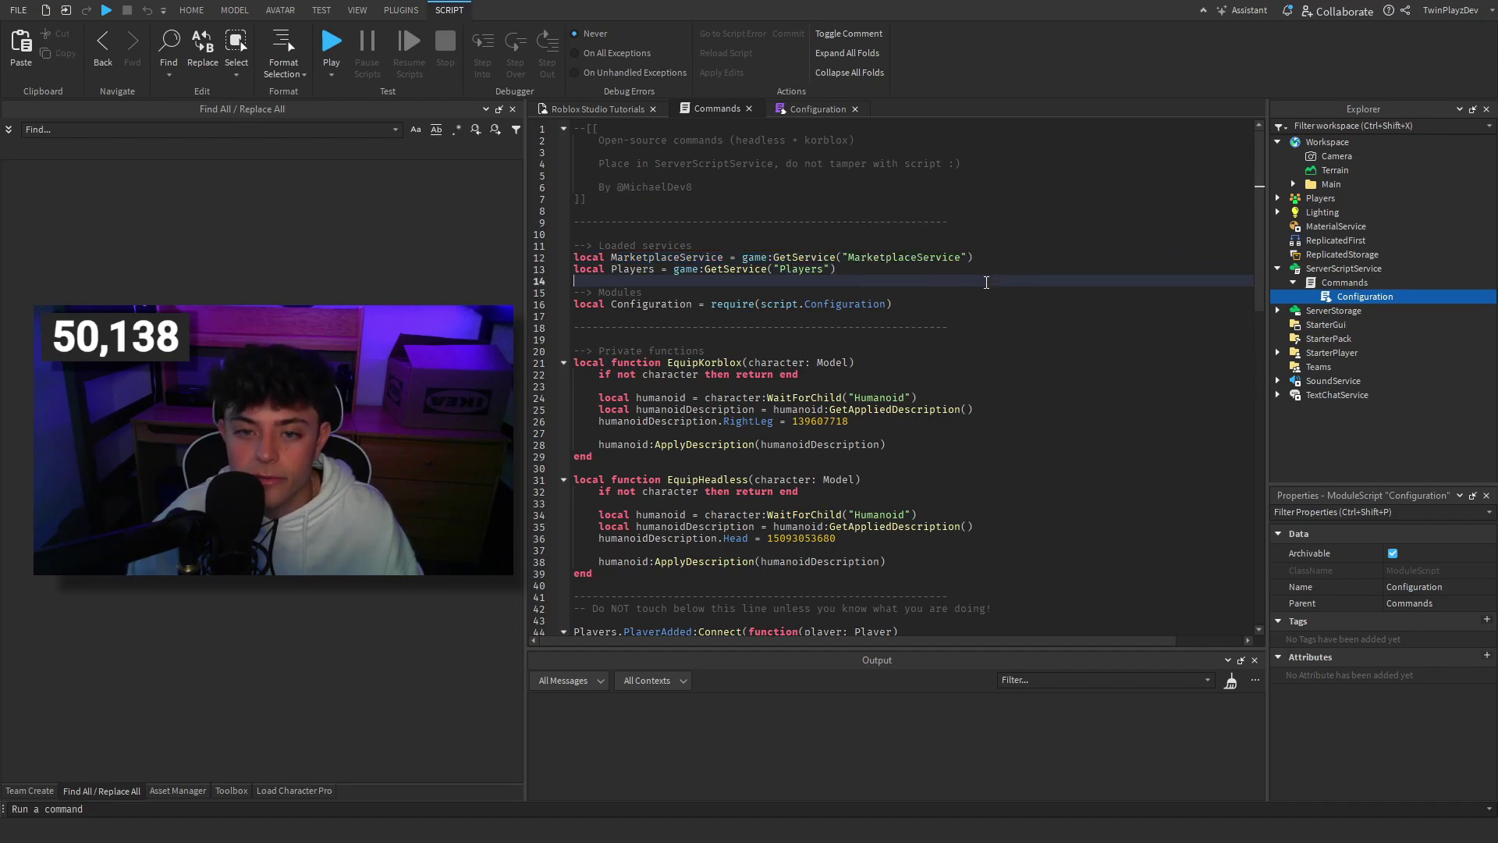
{"action": "left_click", "coordinate": [618, 268]}
{"action": "left_click", "coordinate": [750, 269]}
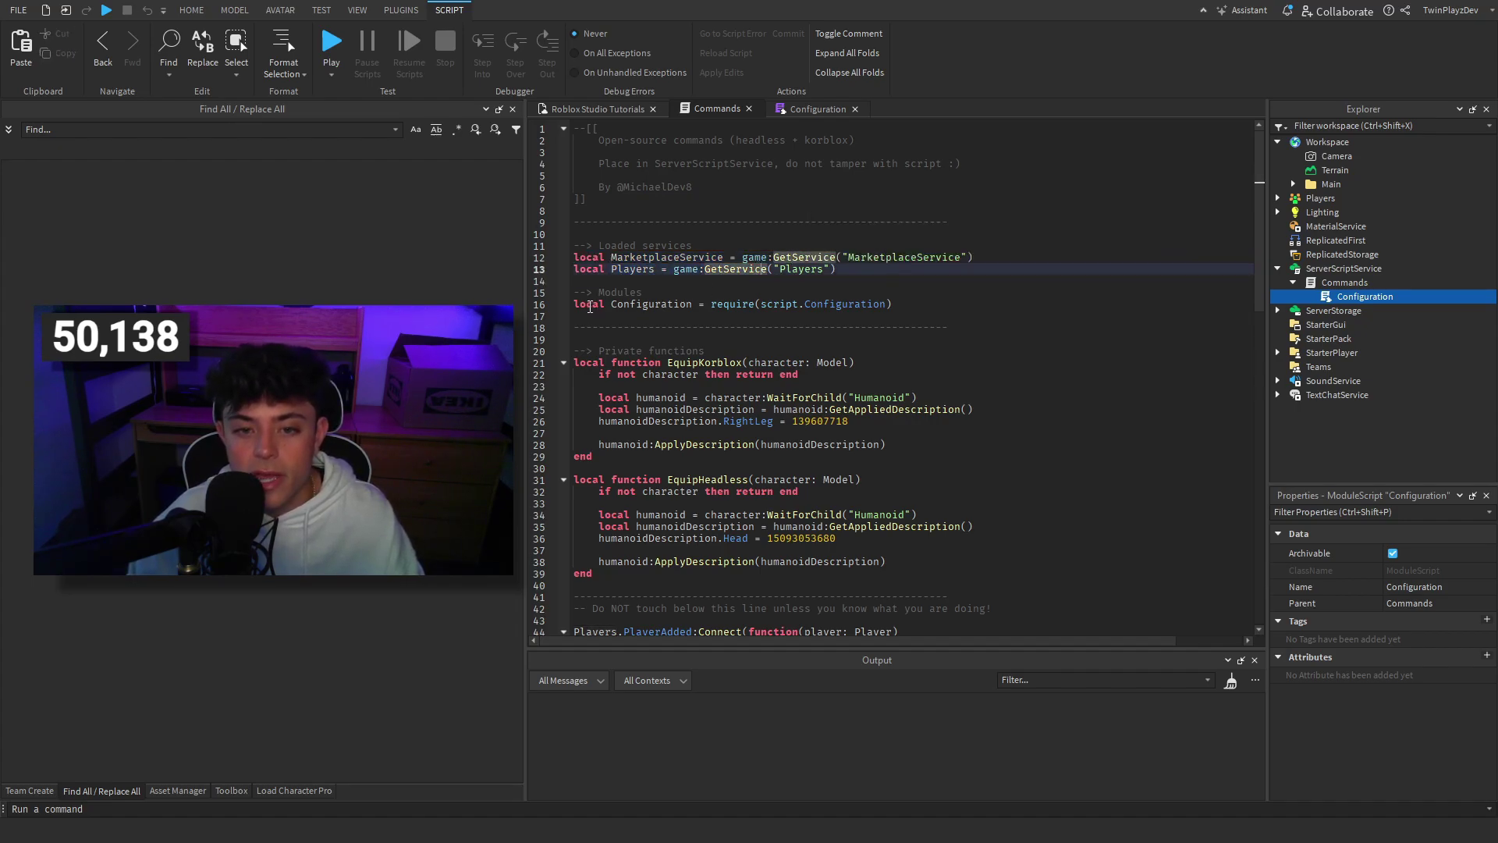
{"action": "left_click", "coordinate": [732, 304]}
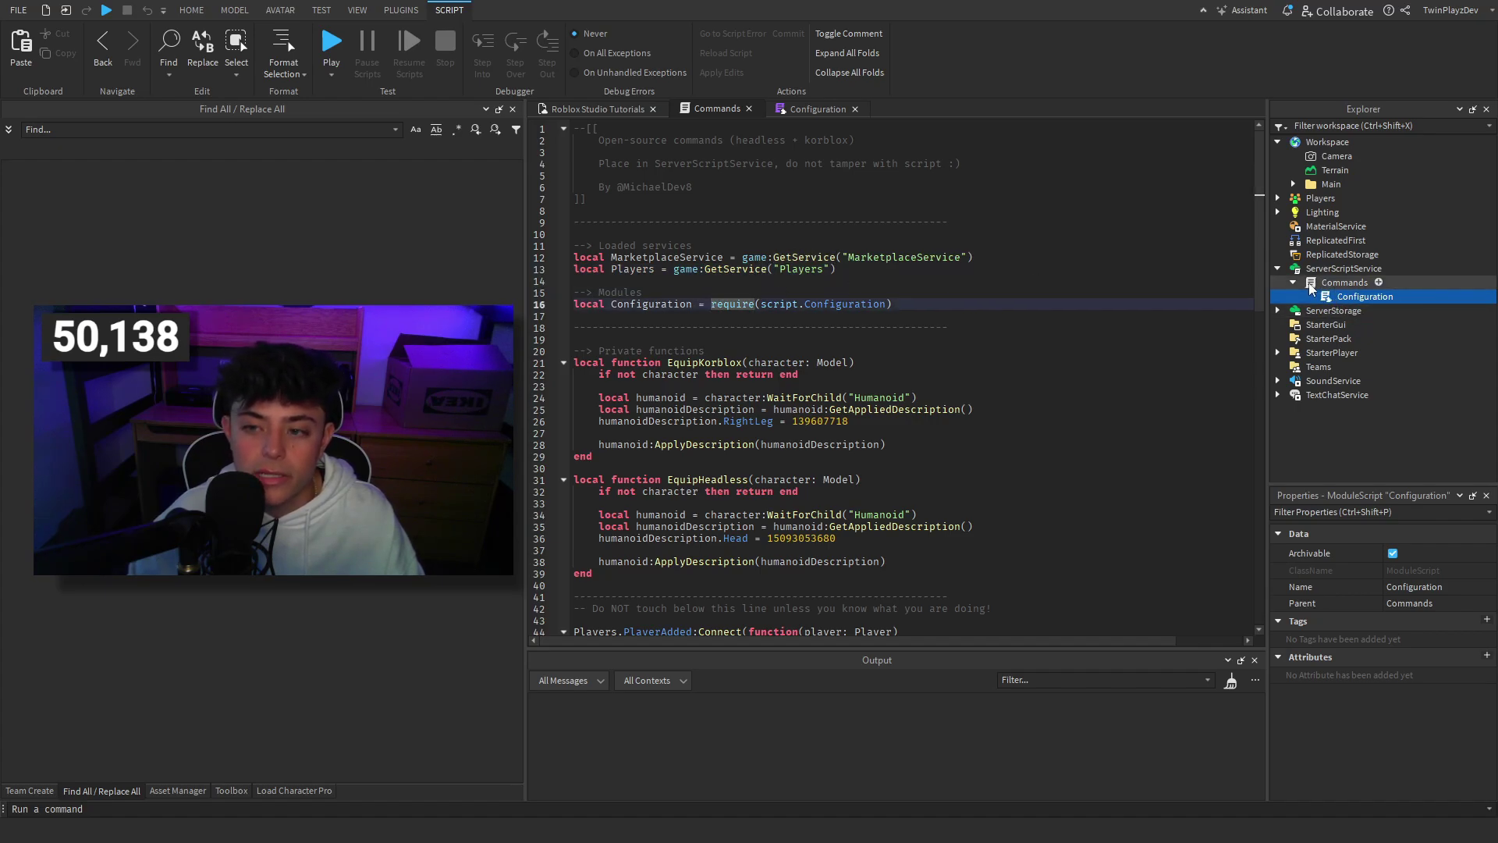
{"action": "scroll", "coordinate": [736, 358], "scroll_direction": "down", "scroll_amount": 3}
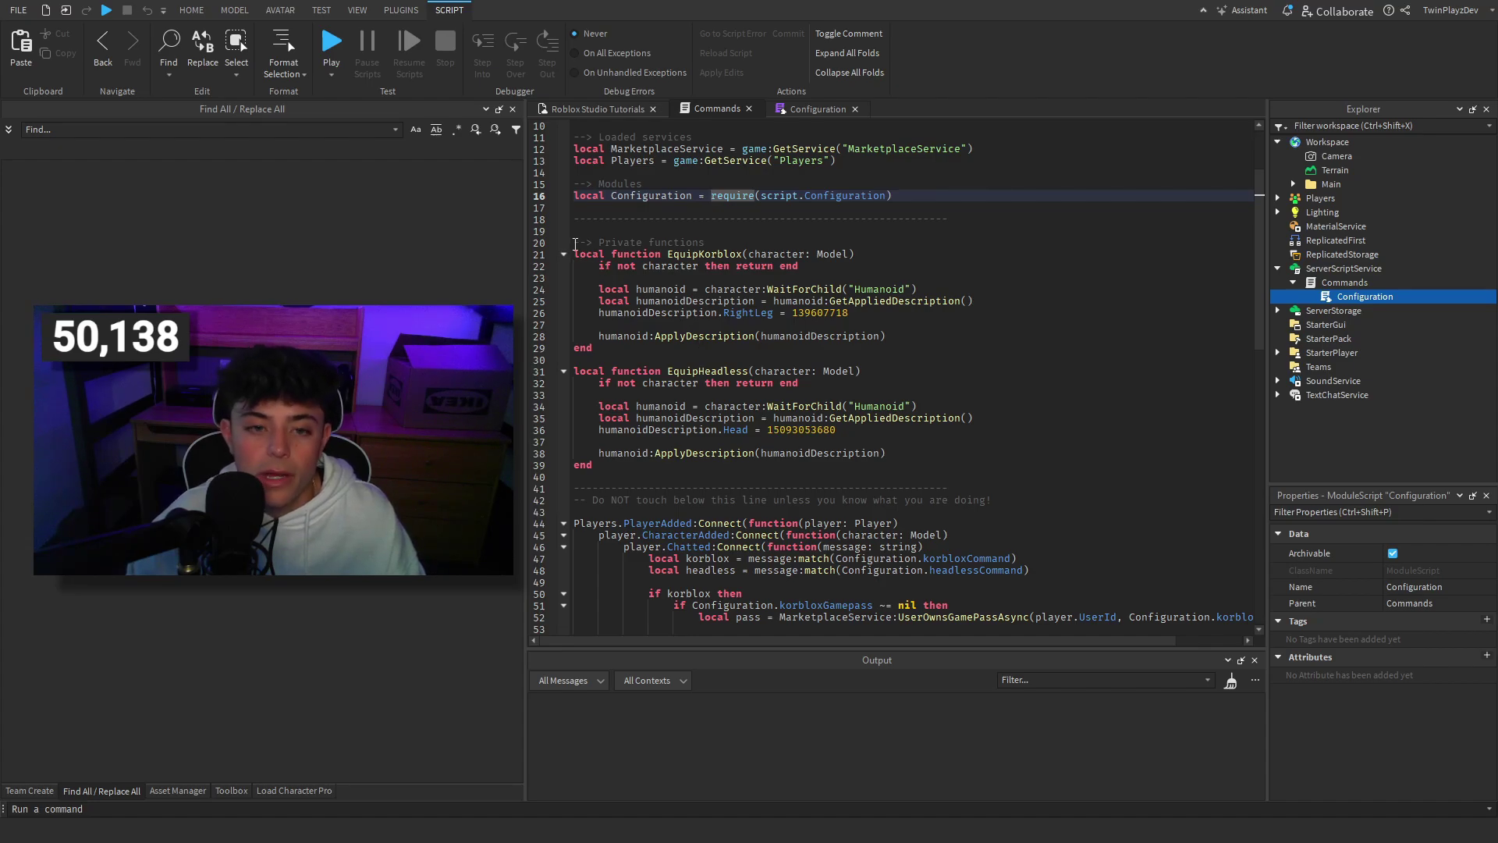
- Highlight the private EquipKorblox and EquipHeadless function definitions
{"action": "left_click_drag", "start_coordinate": [575, 244], "coordinate": [575, 476]}
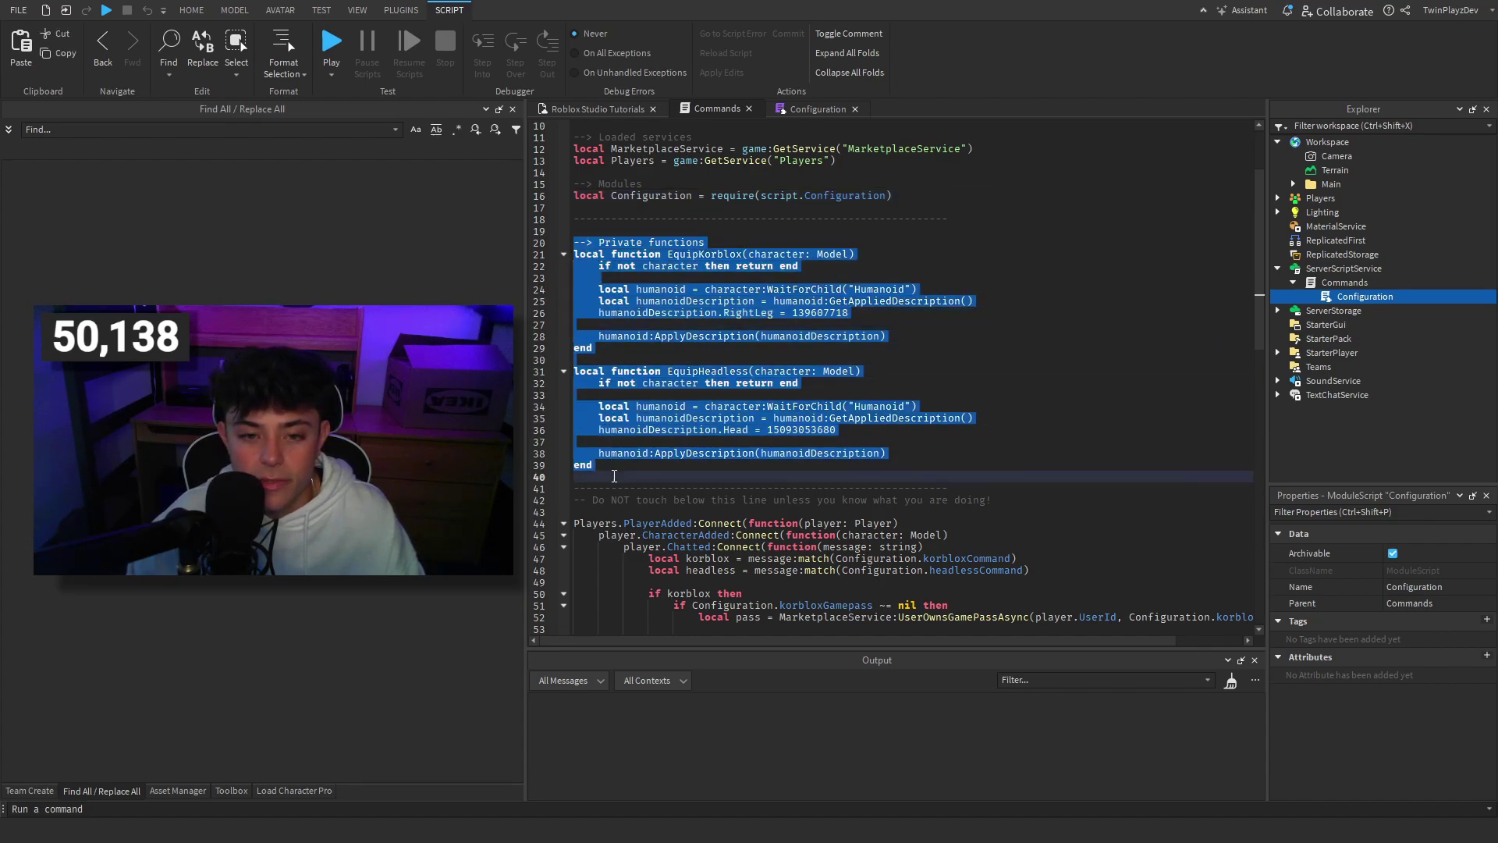
{"action": "left_click", "coordinate": [575, 477]}
{"action": "double_click", "coordinate": [702, 254]}
{"action": "double_click", "coordinate": [706, 372]}
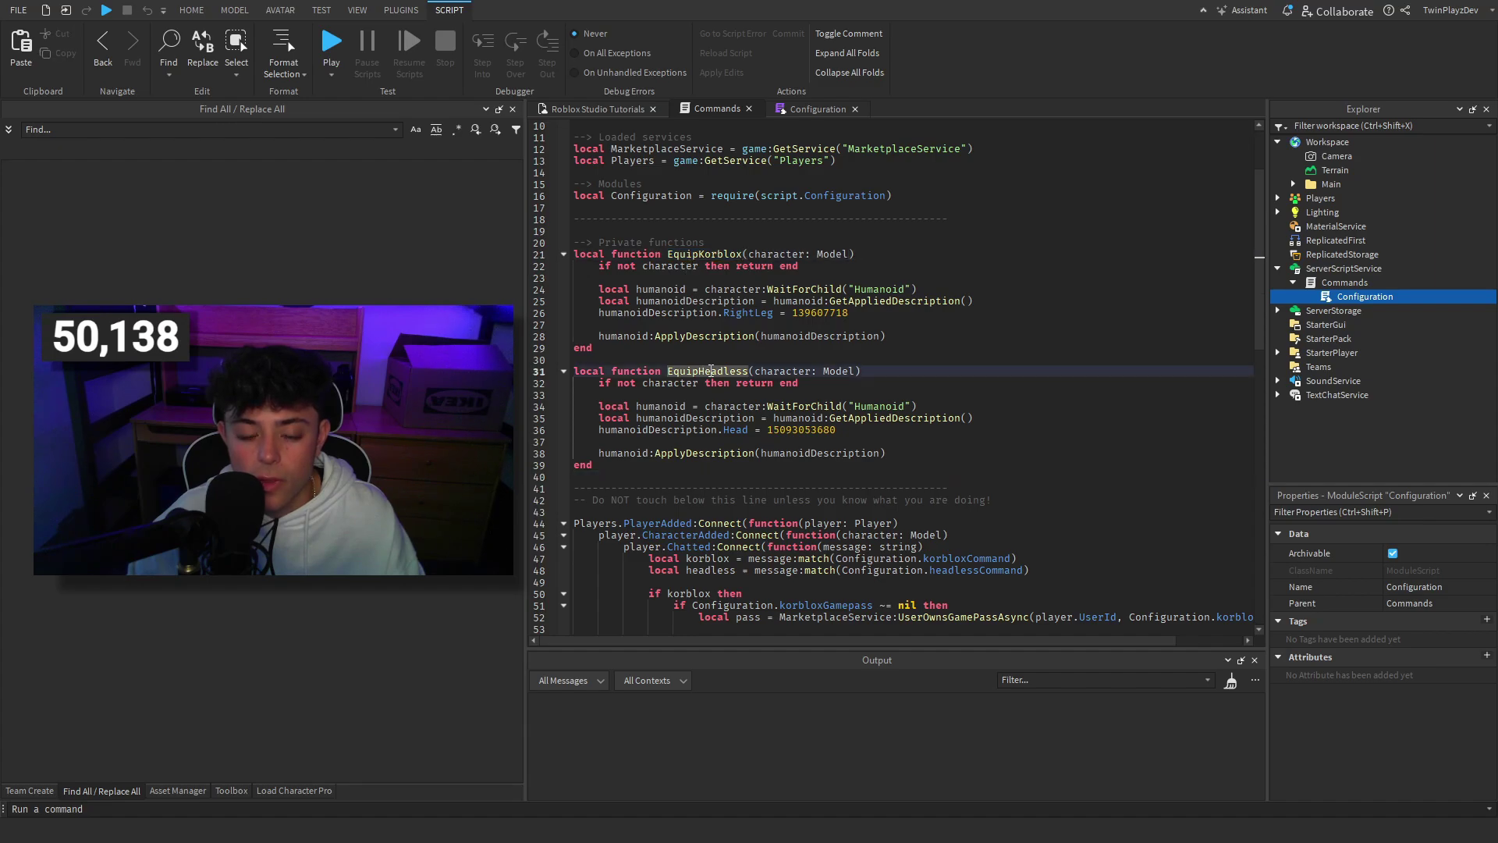
{"action": "scroll", "coordinate": [684, 405], "scroll_direction": "down", "scroll_amount": 1}
{"action": "left_click", "coordinate": [694, 408]}
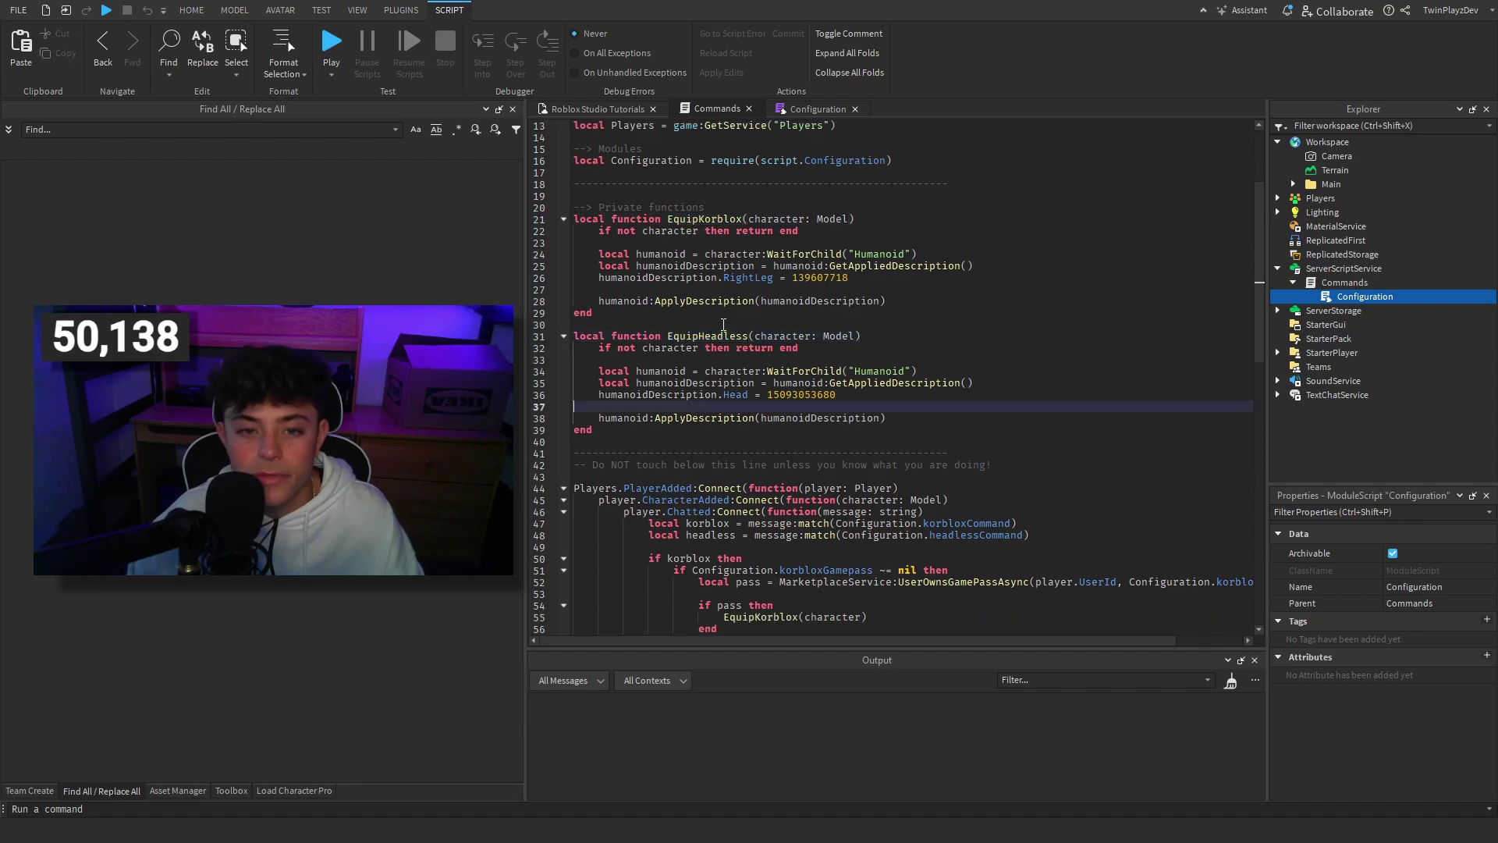
- Highlight the character check, humanoid lookup and humanoidDescription variable on lines 21-25
{"action": "double_click", "coordinate": [788, 218]}
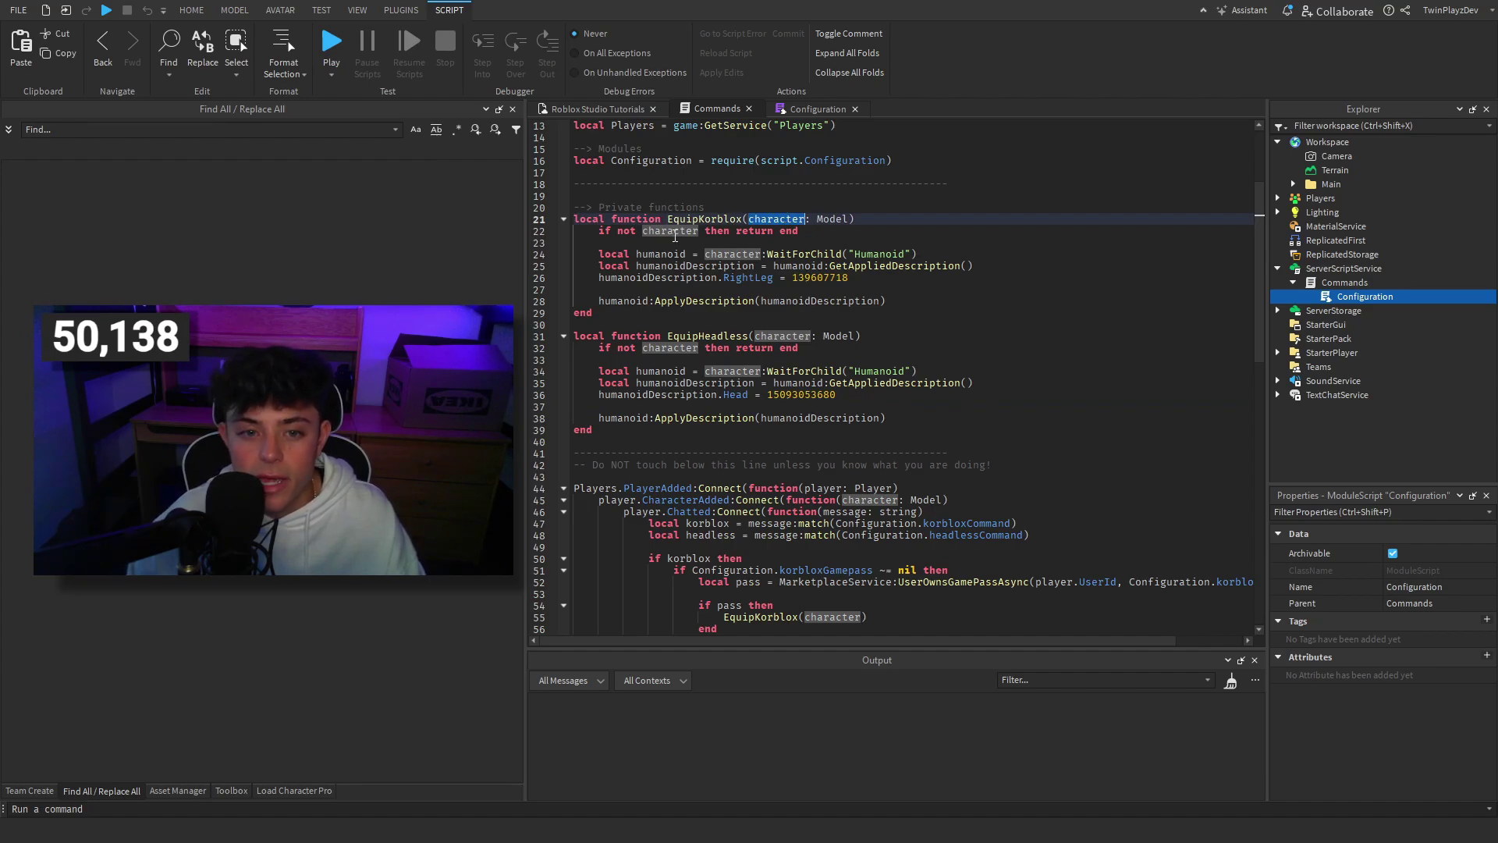
{"action": "double_click", "coordinate": [674, 233]}
{"action": "left_click", "coordinate": [821, 230]}
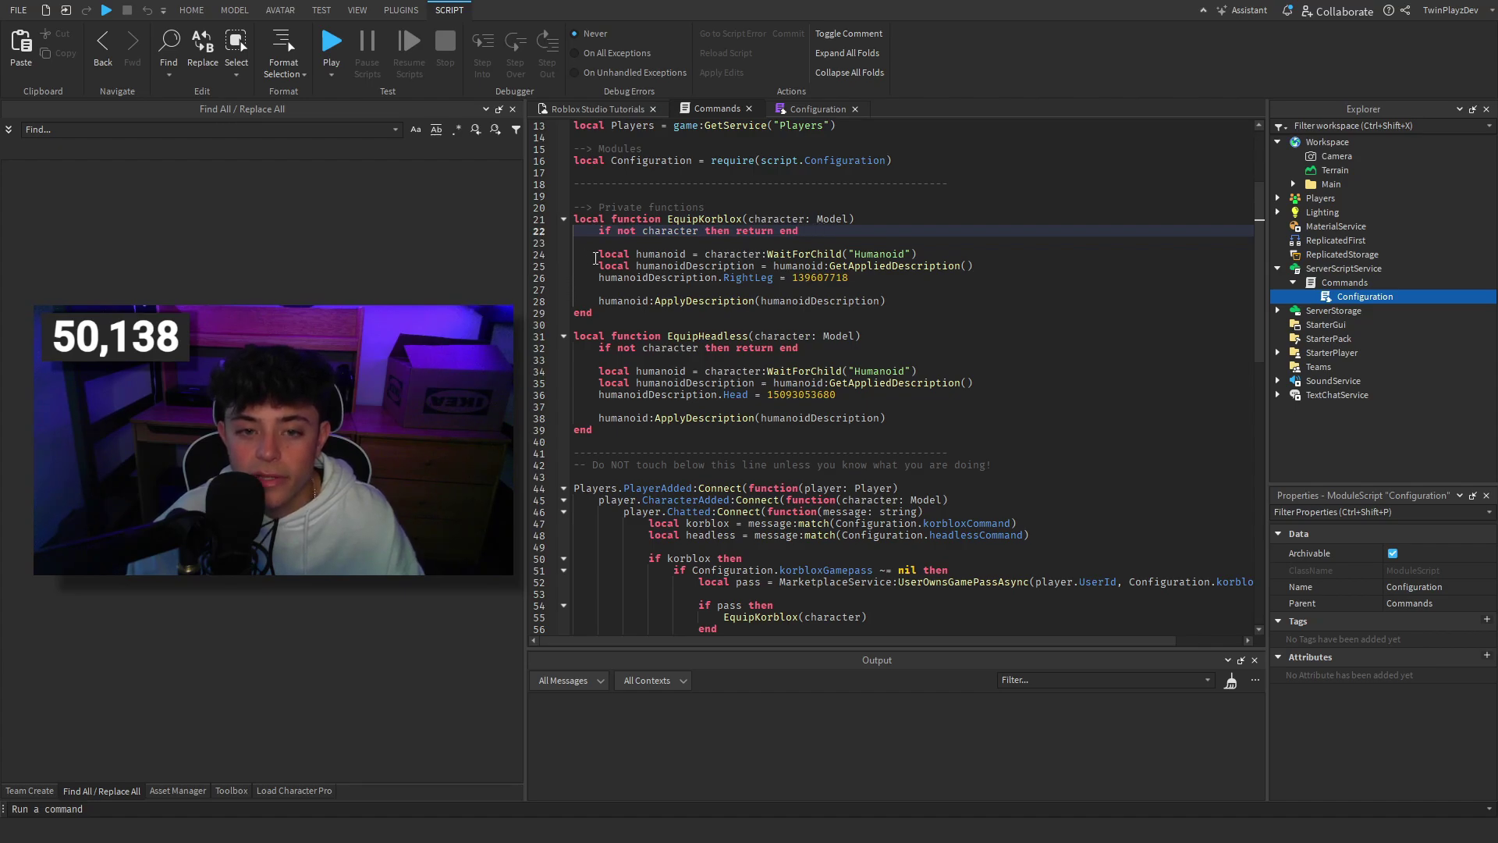
{"action": "left_click_drag", "start_coordinate": [599, 255], "coordinate": [754, 254]}
{"action": "double_click", "coordinate": [754, 254]}
{"action": "double_click", "coordinate": [755, 254]}
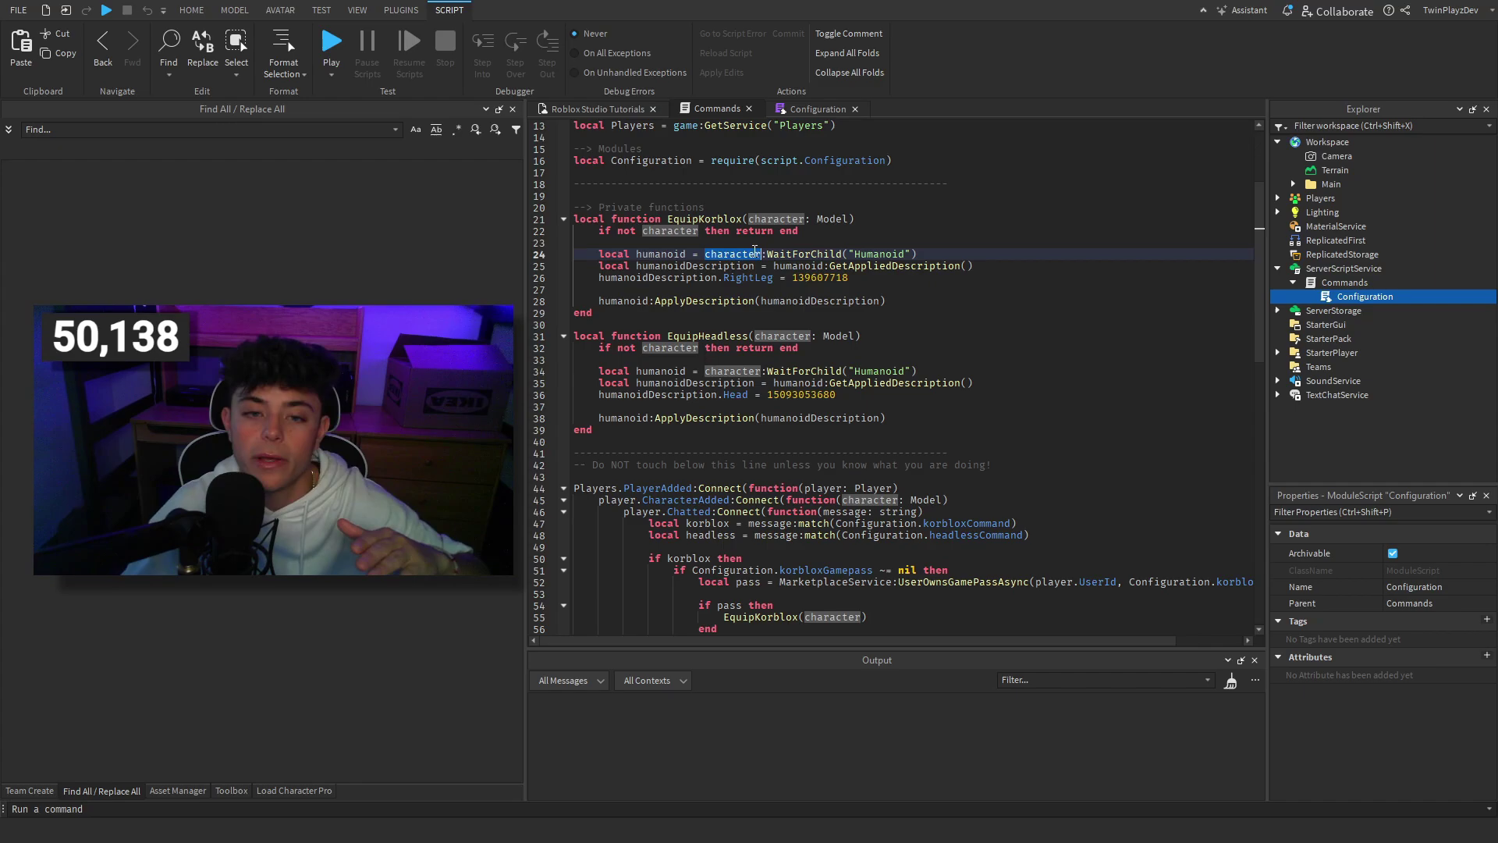
{"action": "double_click", "coordinate": [679, 254]}
{"action": "double_click", "coordinate": [686, 266]}
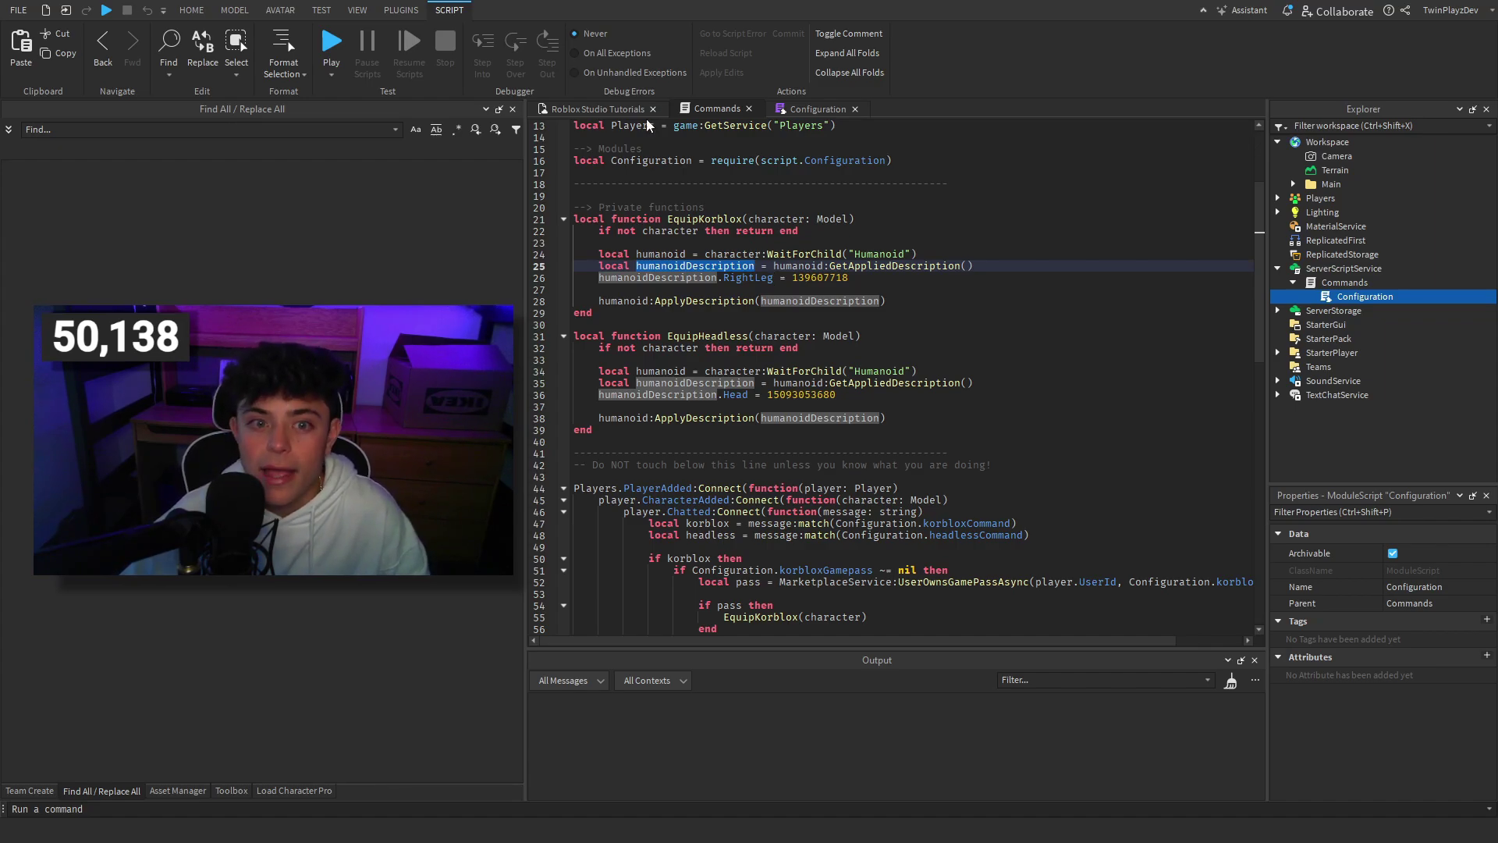
- Search the toolbar tabs and plugins for the character-loading plugin
{"action": "left_click", "coordinate": [620, 110]}
{"action": "right_click_drag", "start_coordinate": [821, 292], "coordinate": [753, 351]}
{"action": "left_click", "coordinate": [286, 10]}
{"action": "right_click_drag", "start_coordinate": [593, 156], "coordinate": [573, 234]}
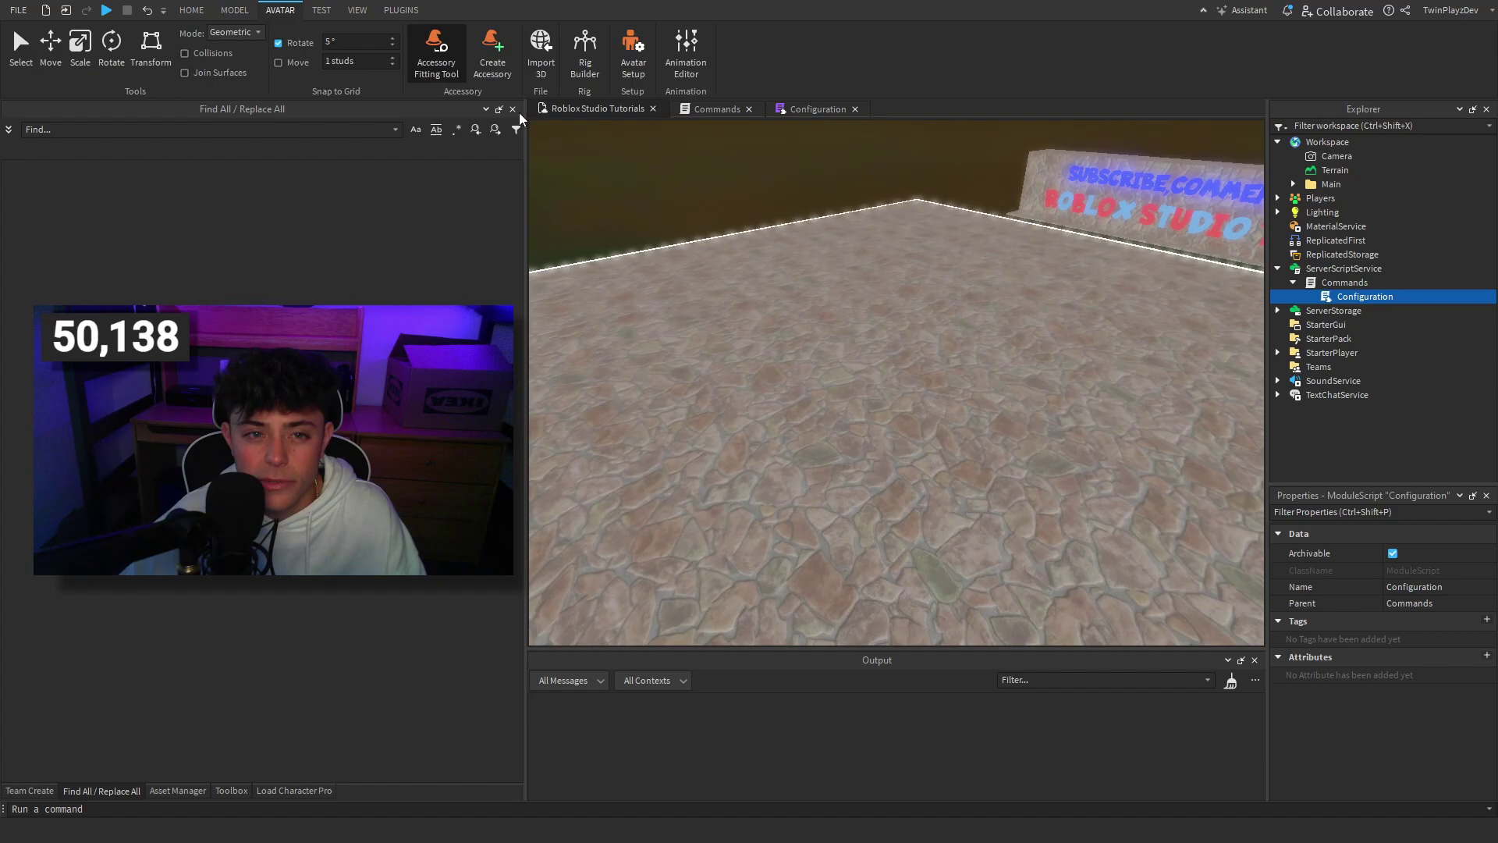
{"action": "left_click", "coordinate": [357, 10]}
{"action": "left_click", "coordinate": [321, 10]}
{"action": "left_click", "coordinate": [193, 10]}
{"action": "left_click", "coordinate": [233, 10]}
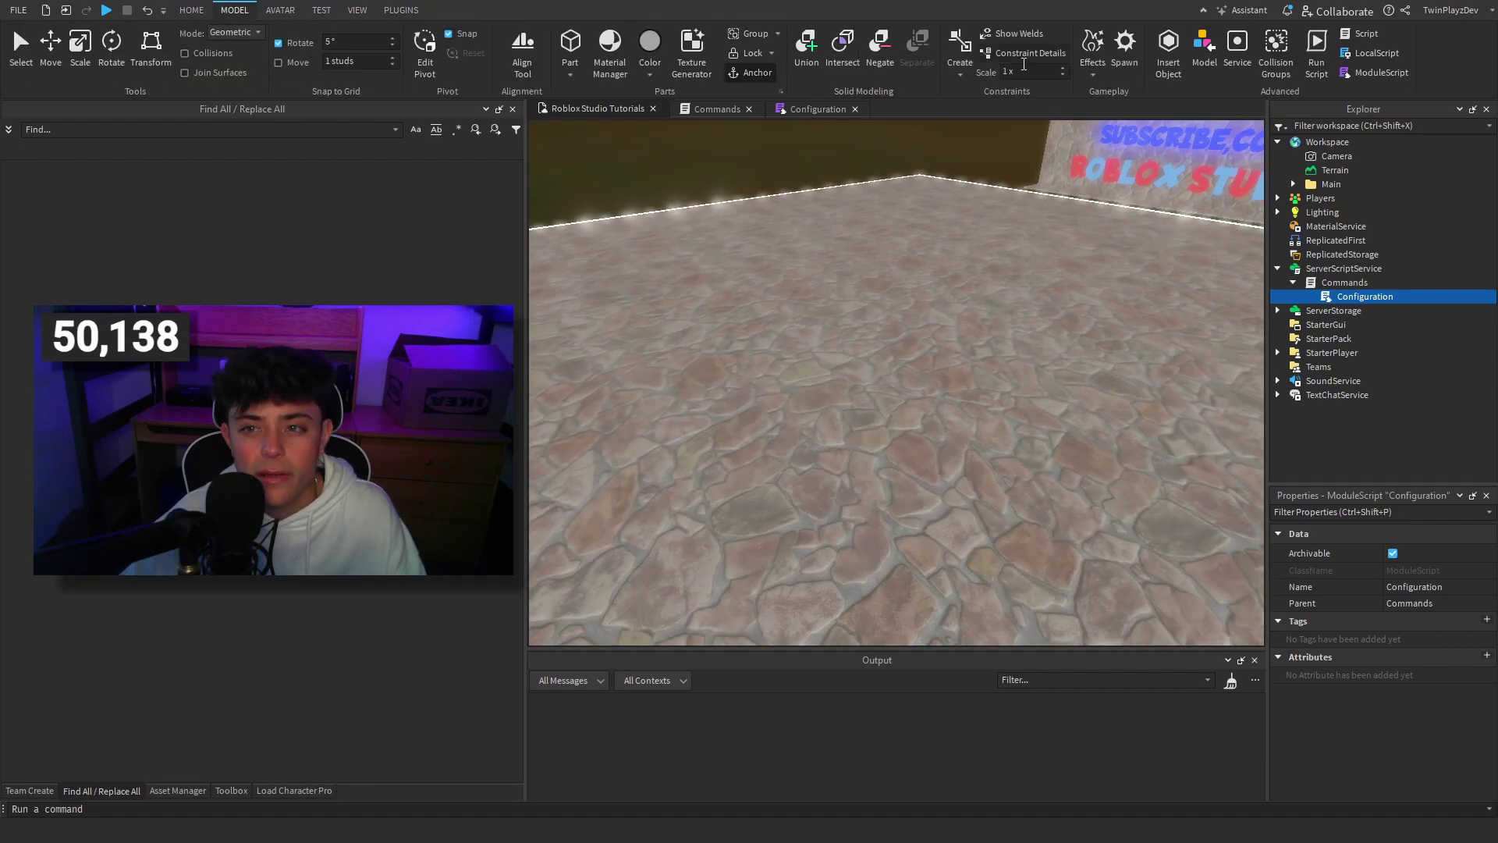
{"action": "left_click", "coordinate": [357, 10]}
{"action": "left_click", "coordinate": [401, 10]}
{"action": "left_click", "coordinate": [321, 10]}
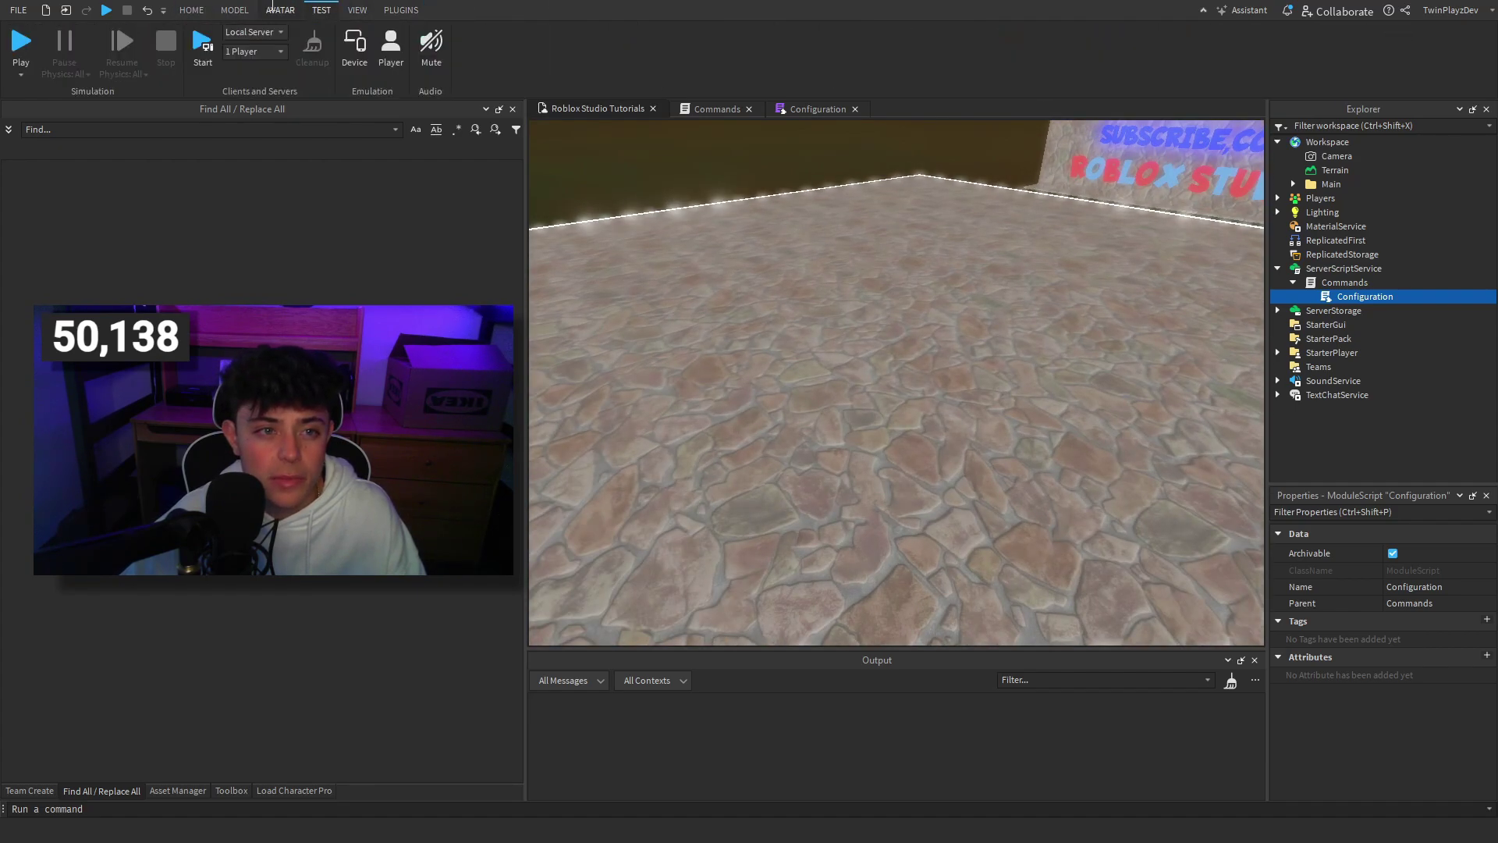
{"action": "left_click", "coordinate": [281, 10]}
{"action": "scroll", "coordinate": [434, 72], "scroll_direction": "down", "scroll_amount": 3}
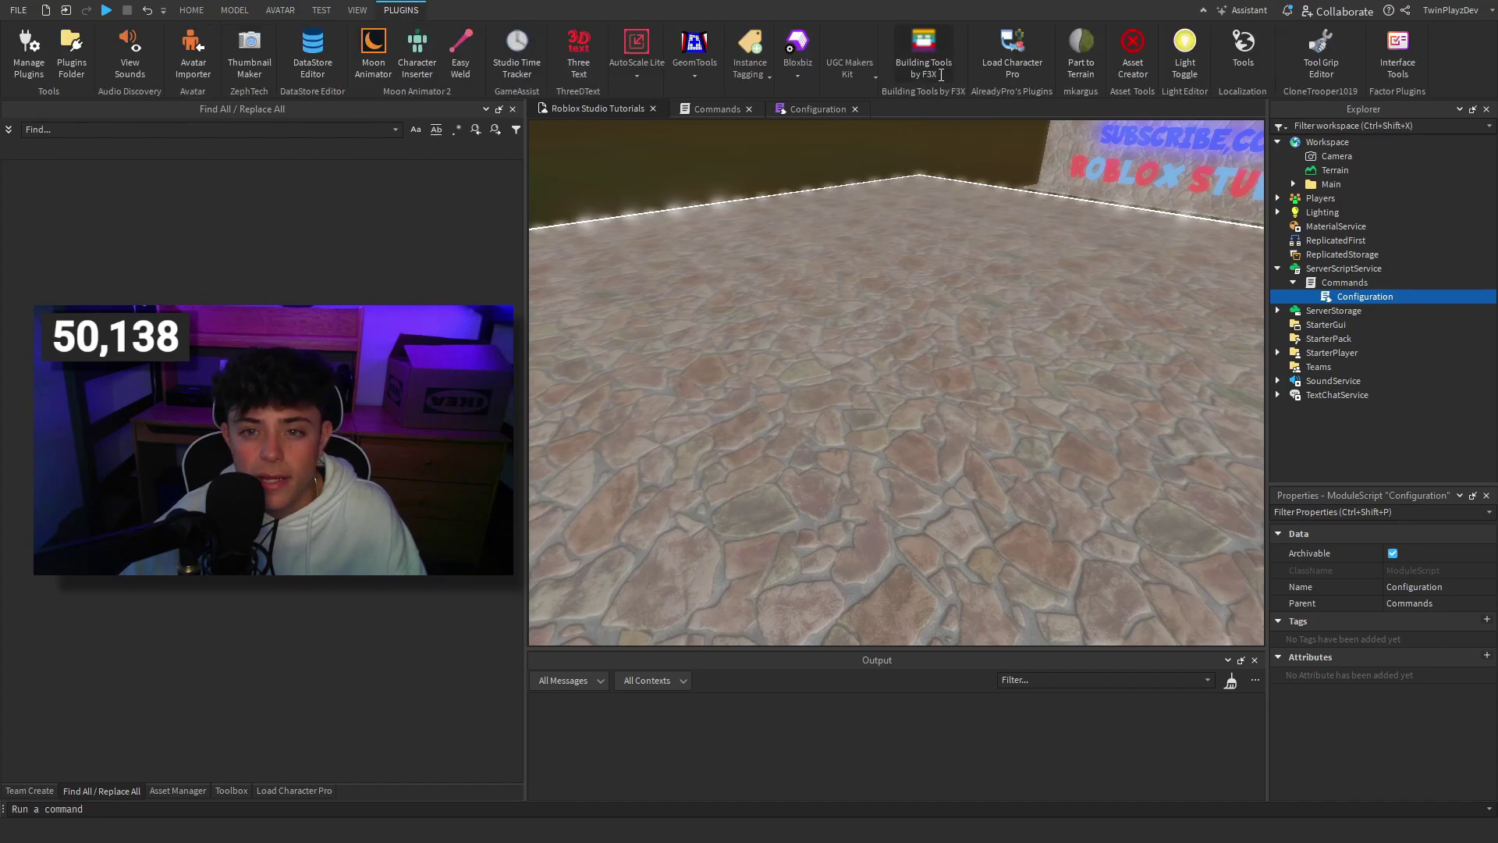
{"action": "left_click", "coordinate": [923, 51]}
{"action": "left_click", "coordinate": [996, 56]}
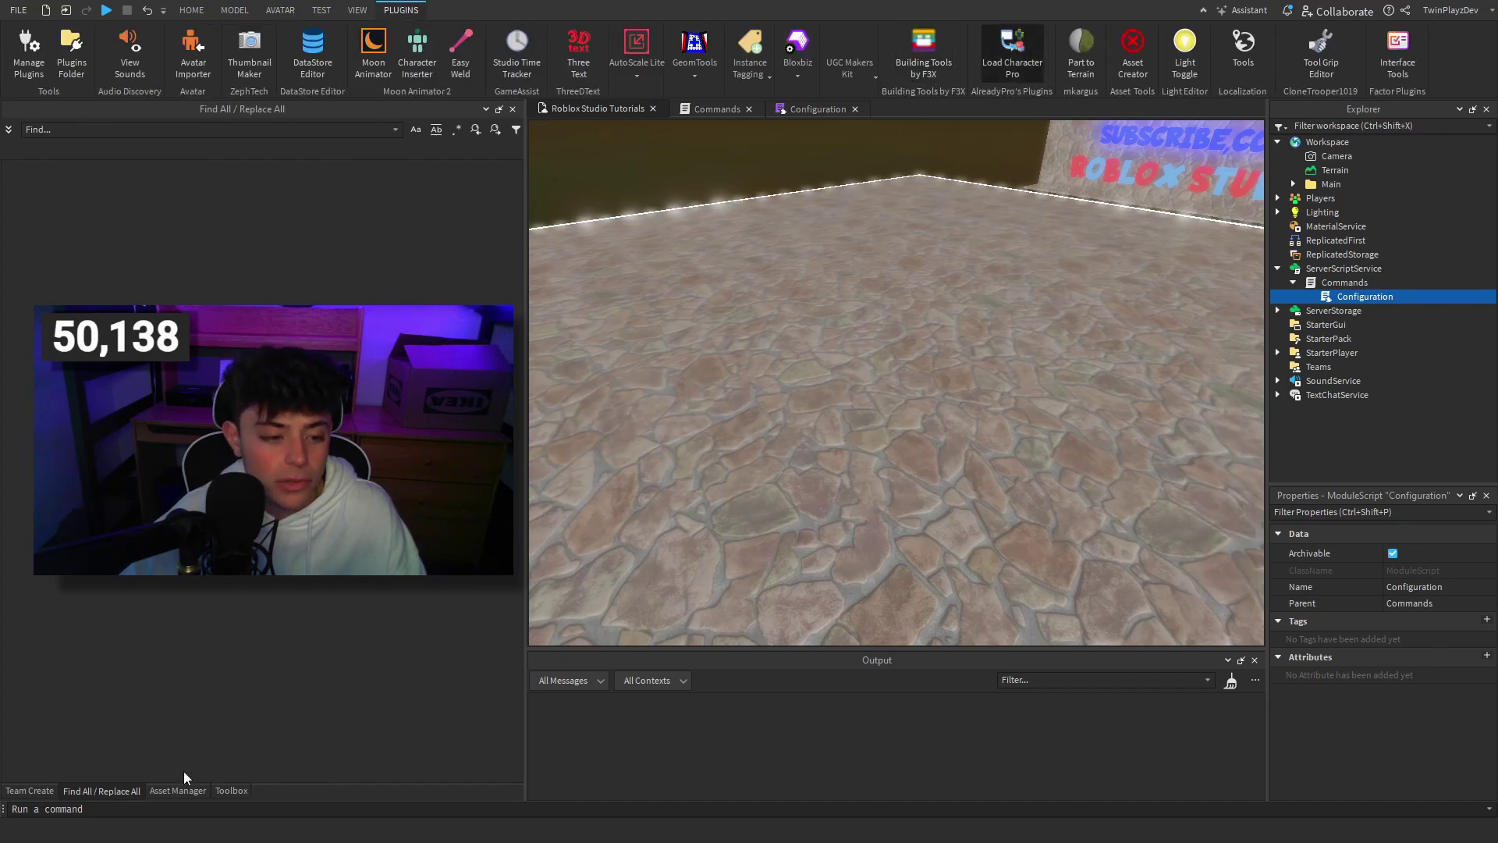
- Load an R15 character with Load Character Pro and set it on the baseplate
{"action": "left_click", "coordinate": [1007, 54]}
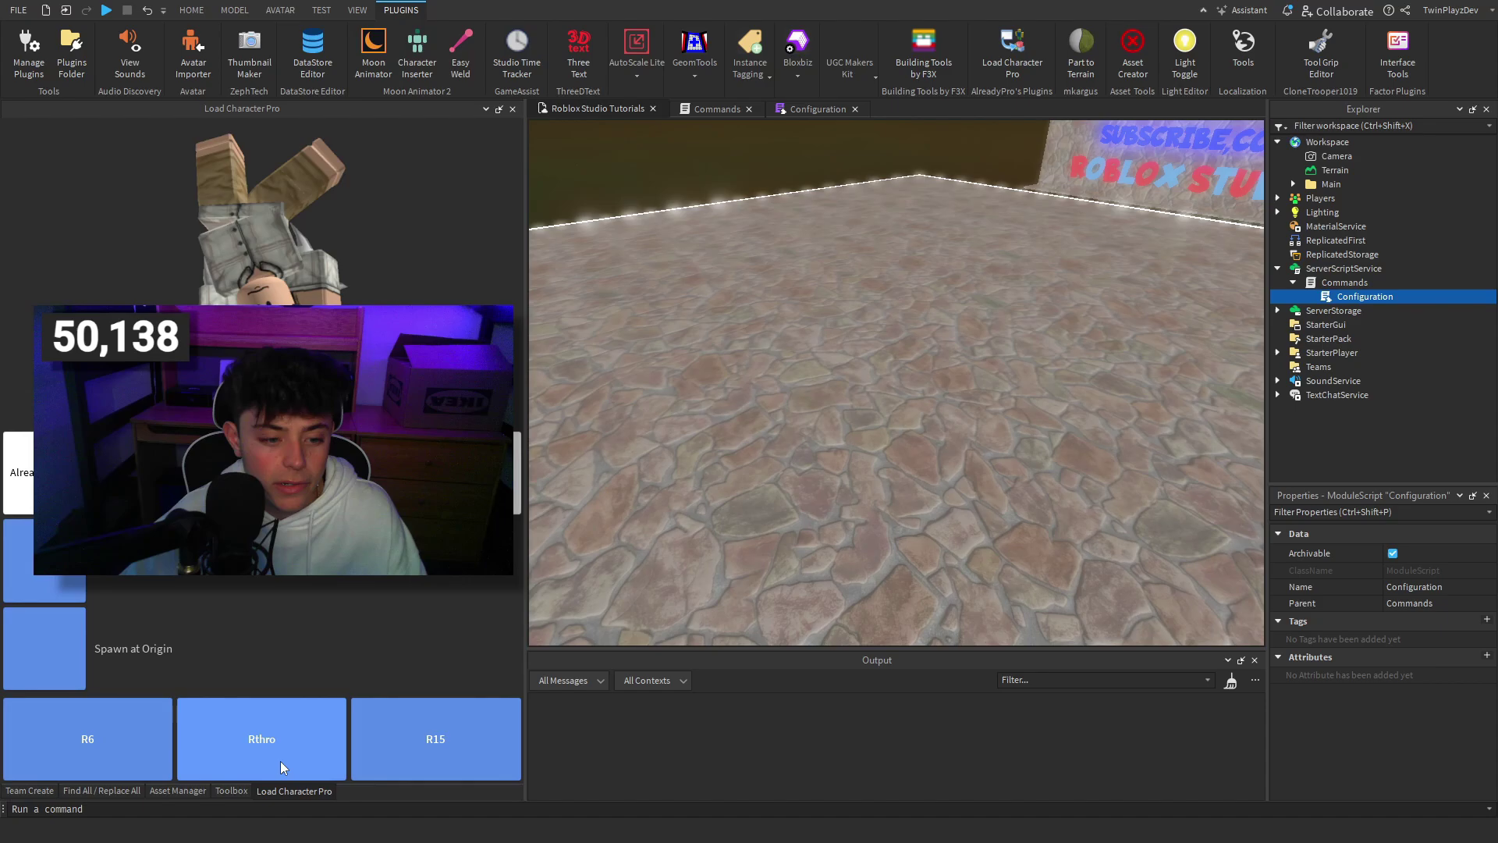
{"action": "left_click", "coordinate": [450, 734]}
{"action": "left_click", "coordinate": [1005, 63]}
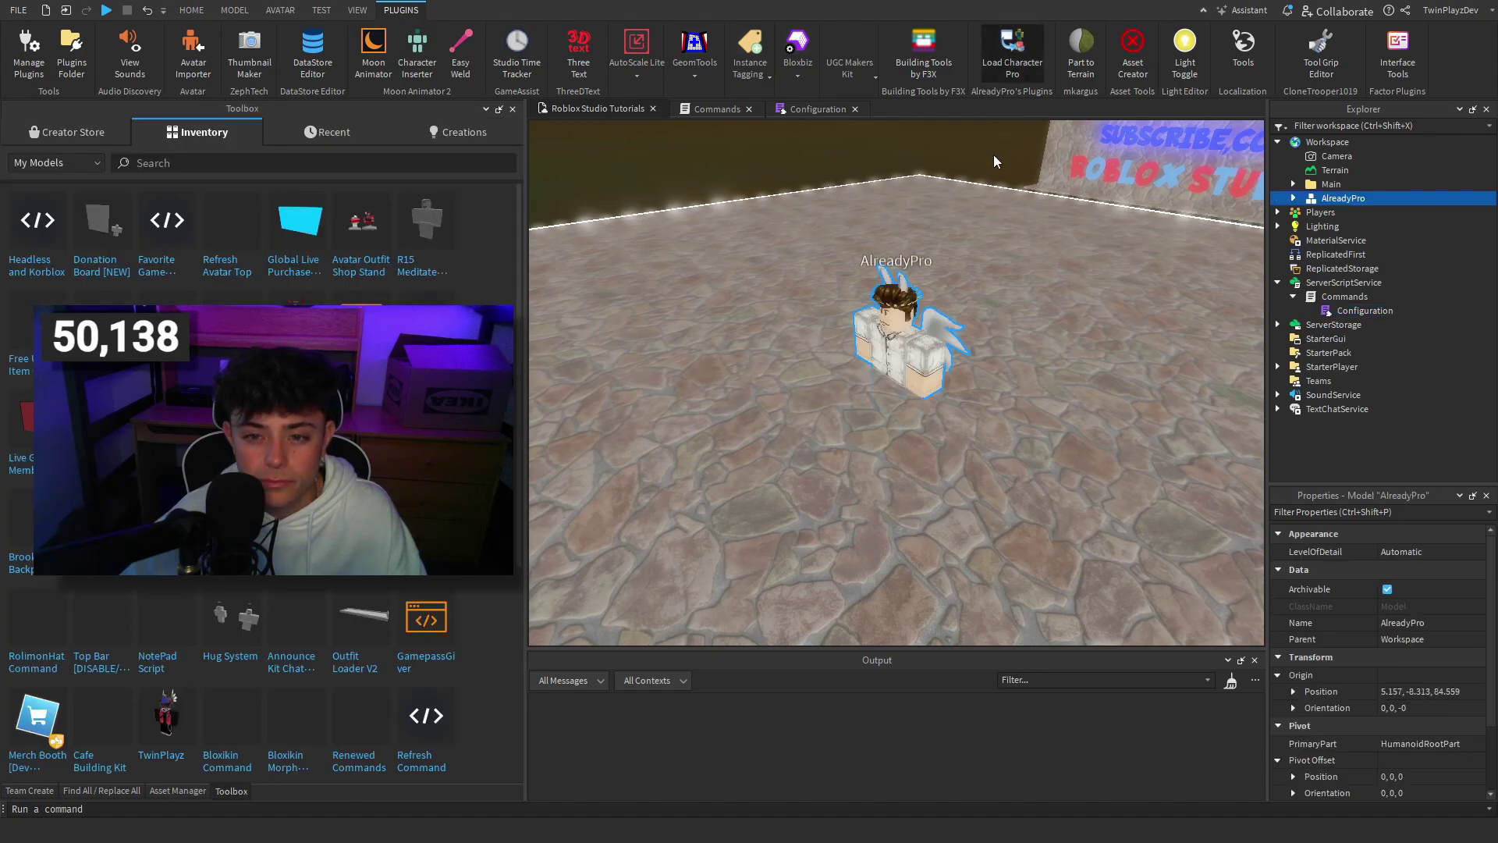
{"action": "right_click_drag", "start_coordinate": [928, 343], "coordinate": [948, 320]}
{"action": "left_click_drag", "start_coordinate": [878, 414], "coordinate": [902, 461]}
- Select the AlreadyPro Humanoid's HumanoidDescription, showing Head and RightLeg as 0
{"action": "left_click", "coordinate": [1293, 198]}
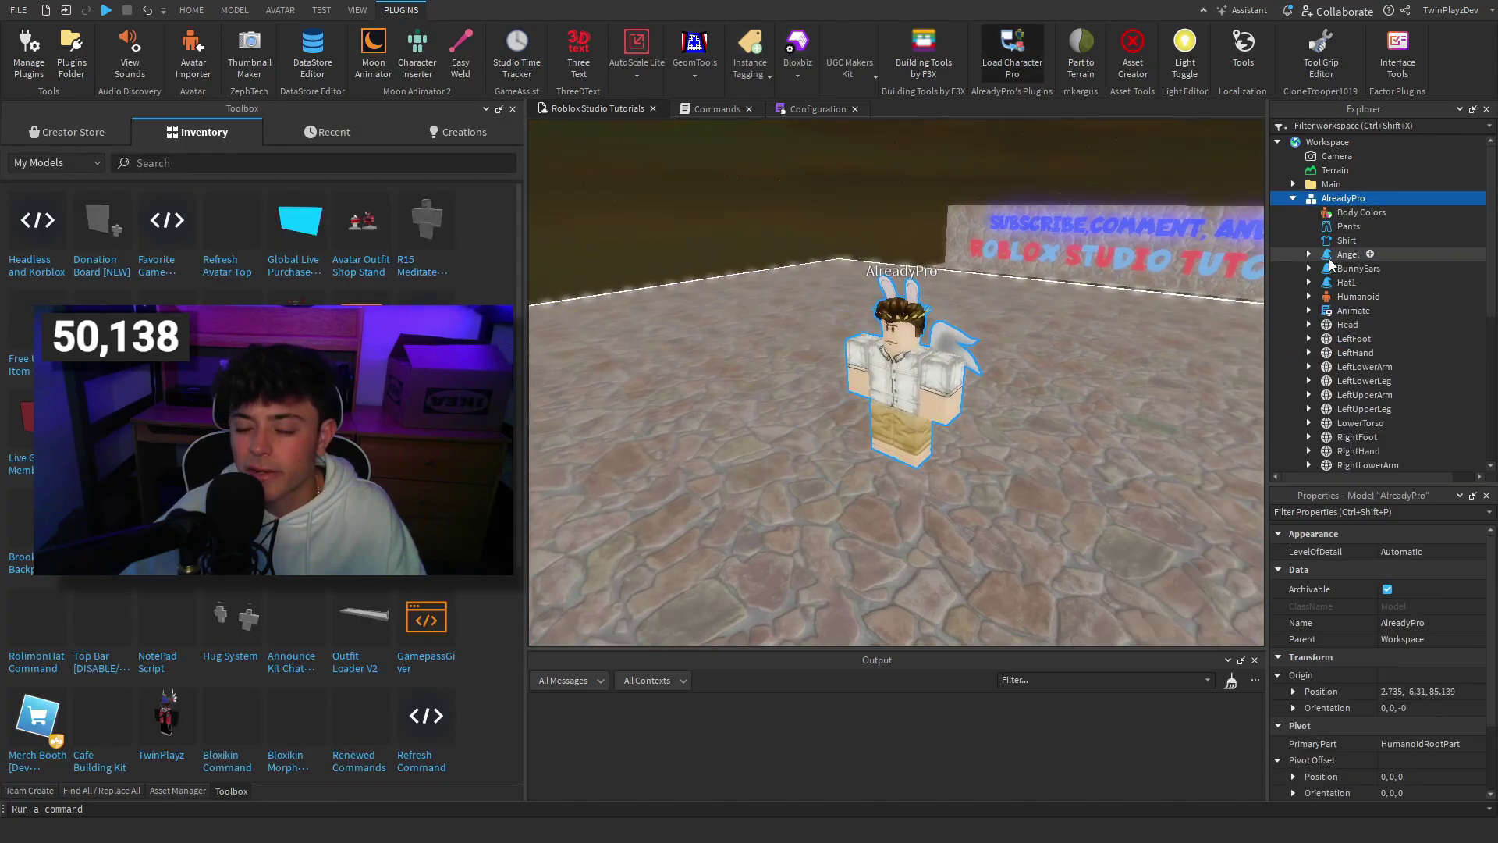
{"action": "left_click", "coordinate": [1328, 296]}
{"action": "left_click", "coordinate": [1310, 298]}
{"action": "left_click", "coordinate": [1389, 310]}
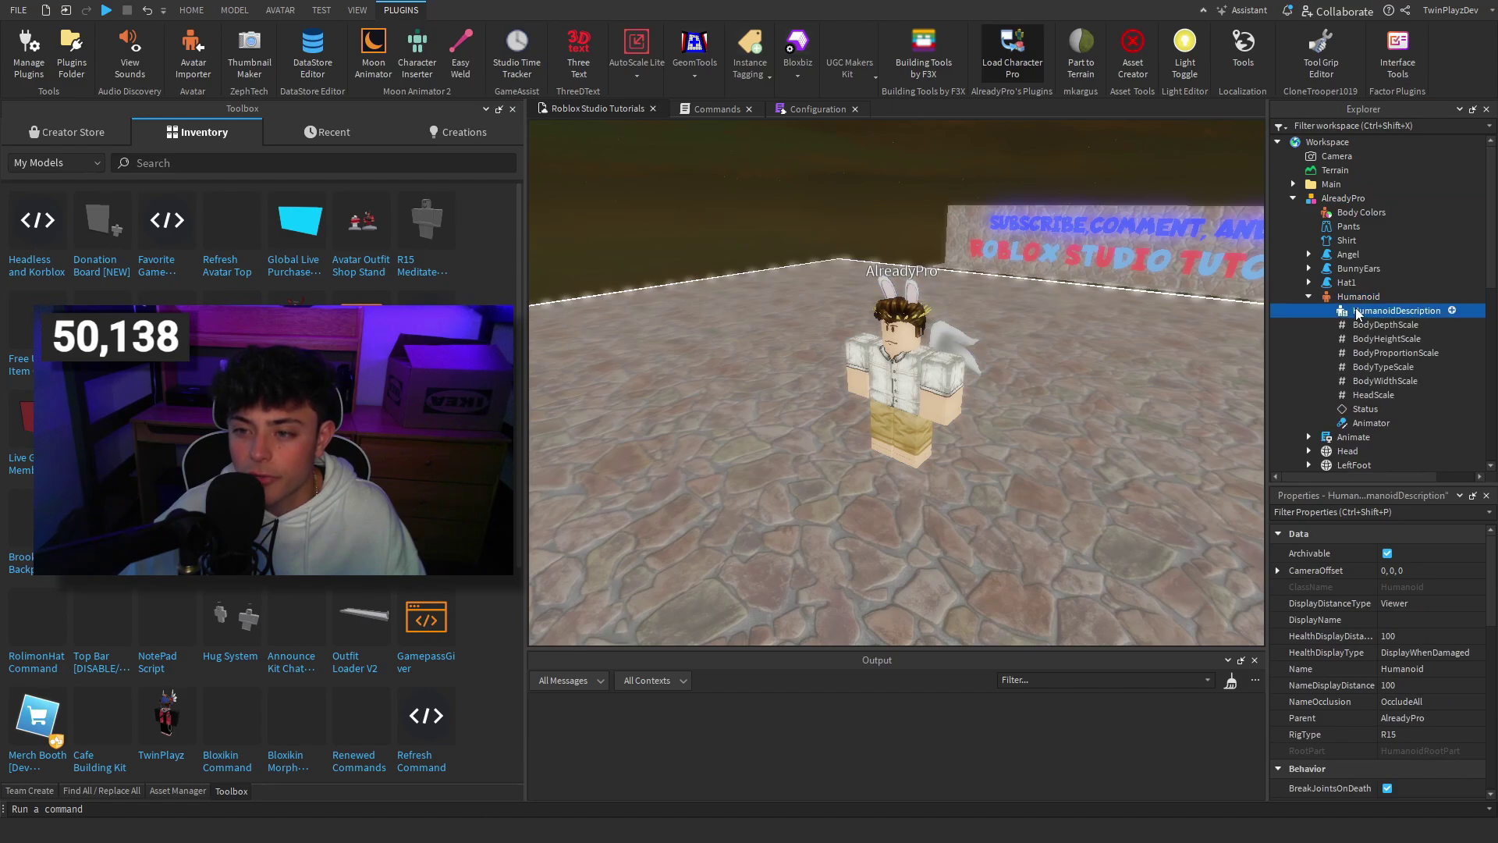
{"action": "scroll", "coordinate": [1022, 380], "scroll_direction": "up", "scroll_amount": 2}
{"action": "key", "text": "a"}
{"action": "right_click_drag", "start_coordinate": [1023, 380], "coordinate": [1023, 378]}
{"action": "key", "text": "s"}
{"action": "key", "text": "w"}
{"action": "scroll", "coordinate": [1420, 660], "scroll_direction": "down", "scroll_amount": 3}
{"action": "scroll", "coordinate": [1420, 660], "scroll_direction": "down", "scroll_amount": 5}
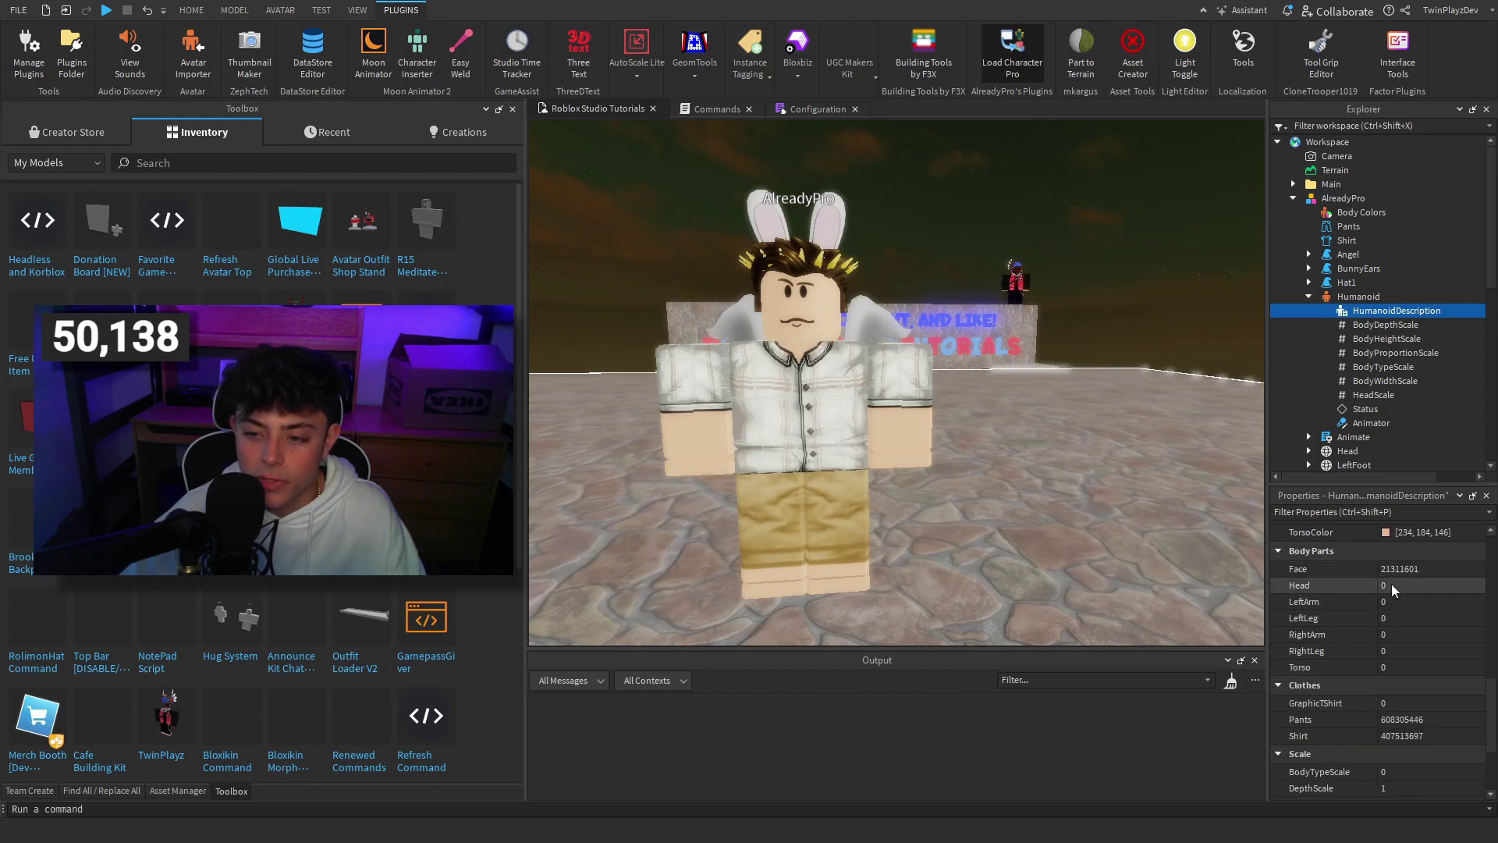
- Paste the Korblox leg ID 139607718 from EquipKorblox into RightLeg
{"action": "left_click", "coordinate": [811, 110]}
{"action": "left_click", "coordinate": [717, 108]}
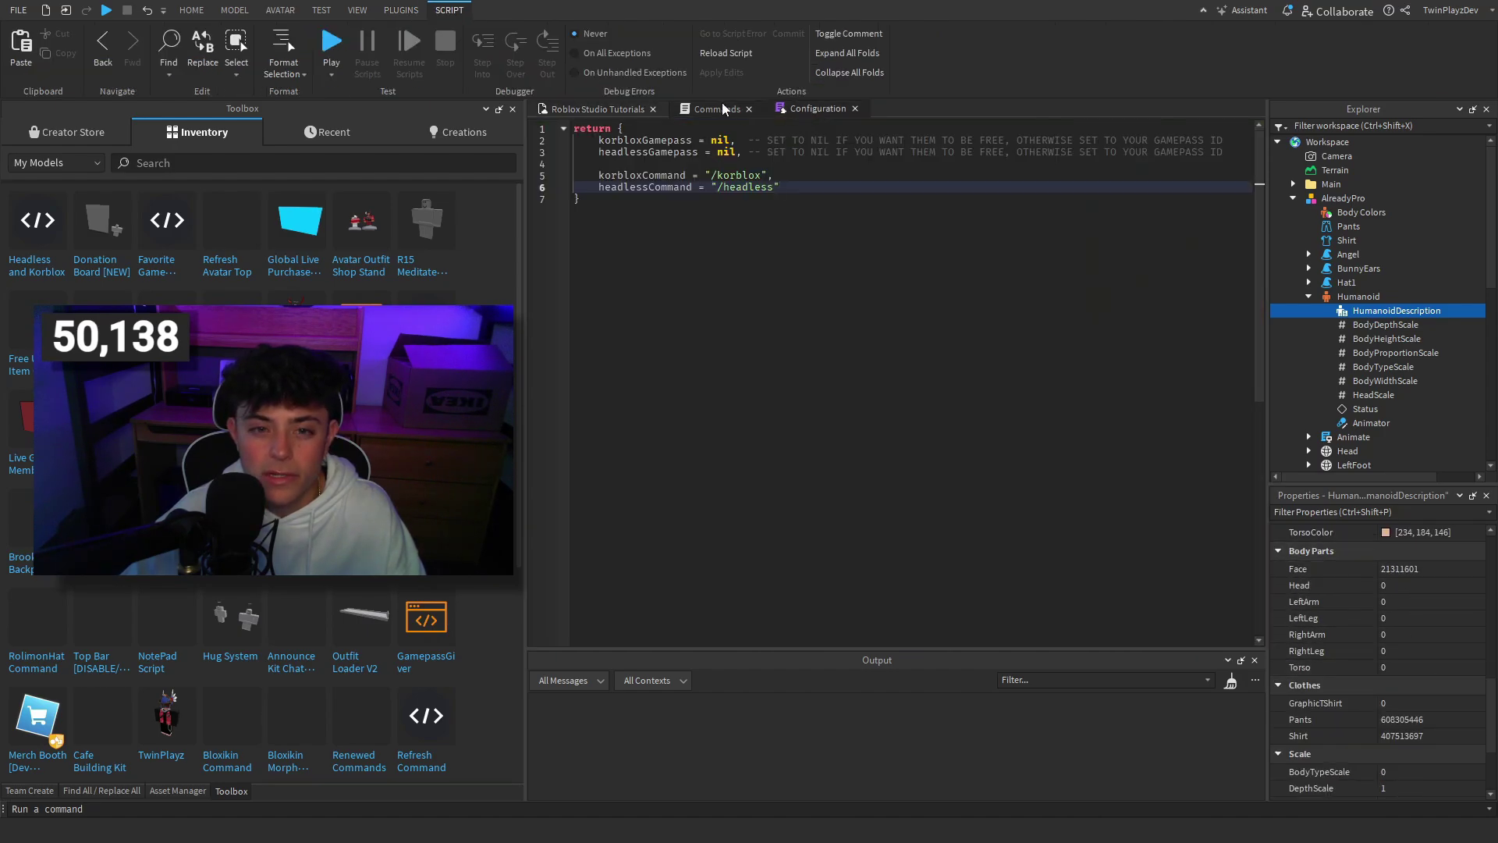
{"action": "left_click", "coordinate": [656, 279]}
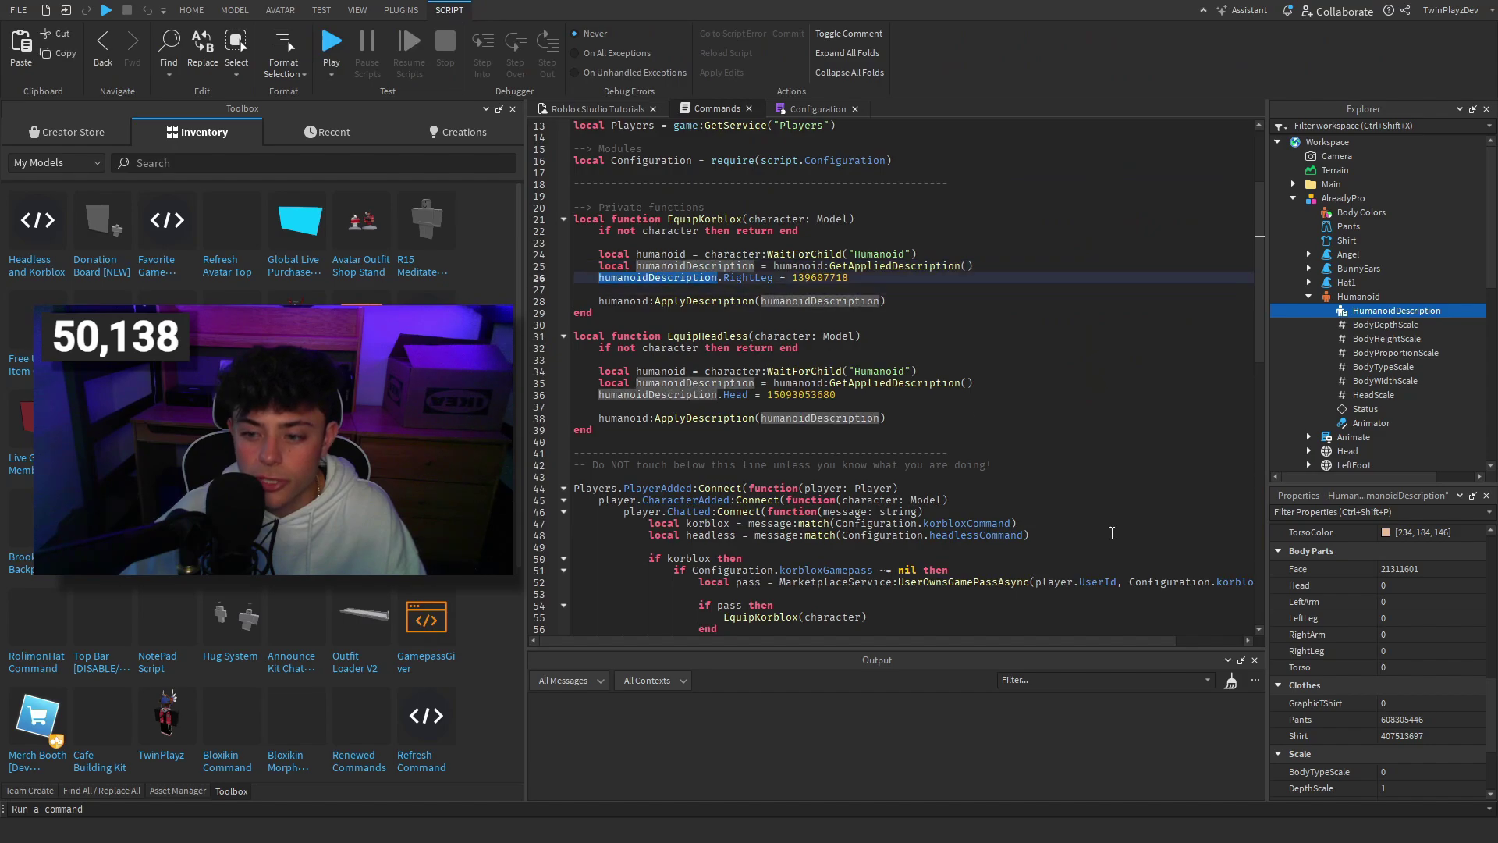
{"action": "double_click", "coordinate": [819, 278]}
{"action": "key", "text": "ctrl+c"}
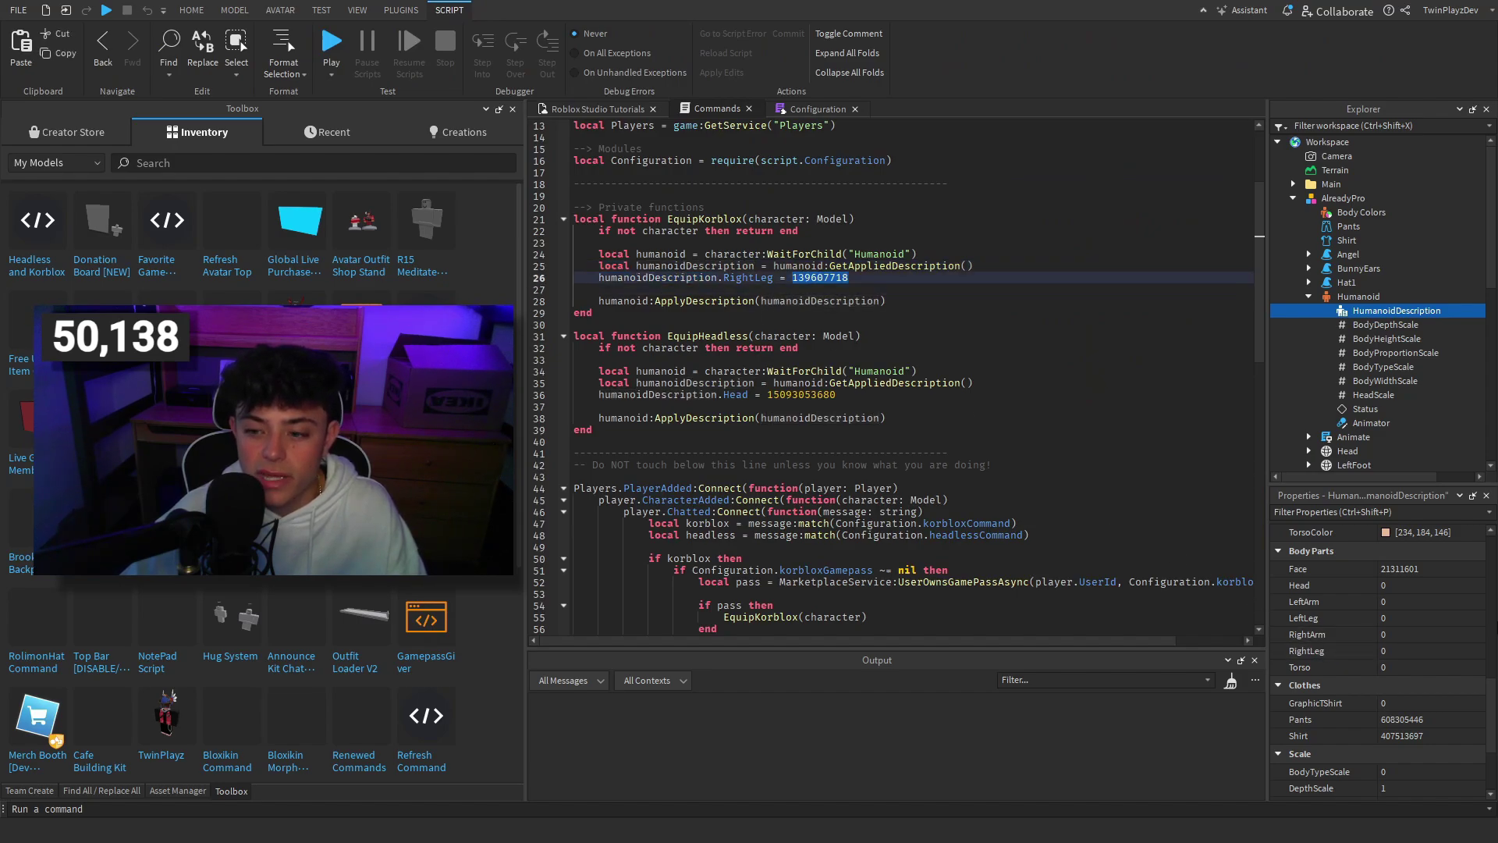
{"action": "left_click", "coordinate": [1405, 650]}
{"action": "key", "text": "ctrl+v"}
{"action": "key", "text": "Return"}
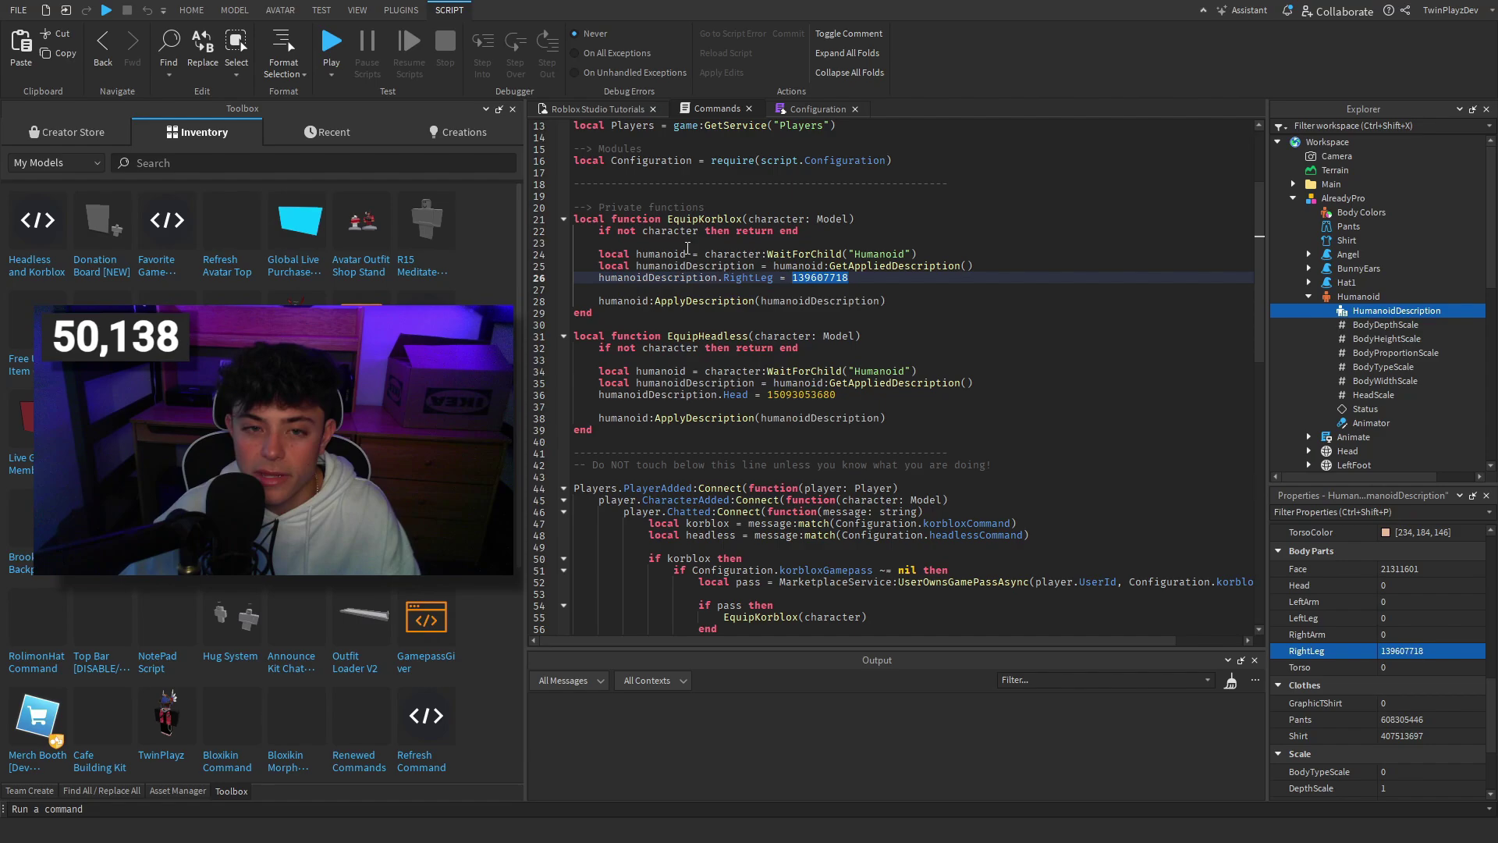
- Check the Korblox leg on the character and highlight EquipKorblox's ApplyDescription line
{"action": "left_click", "coordinate": [598, 109]}
{"action": "right_click_drag", "start_coordinate": [829, 424], "coordinate": [1131, 393]}
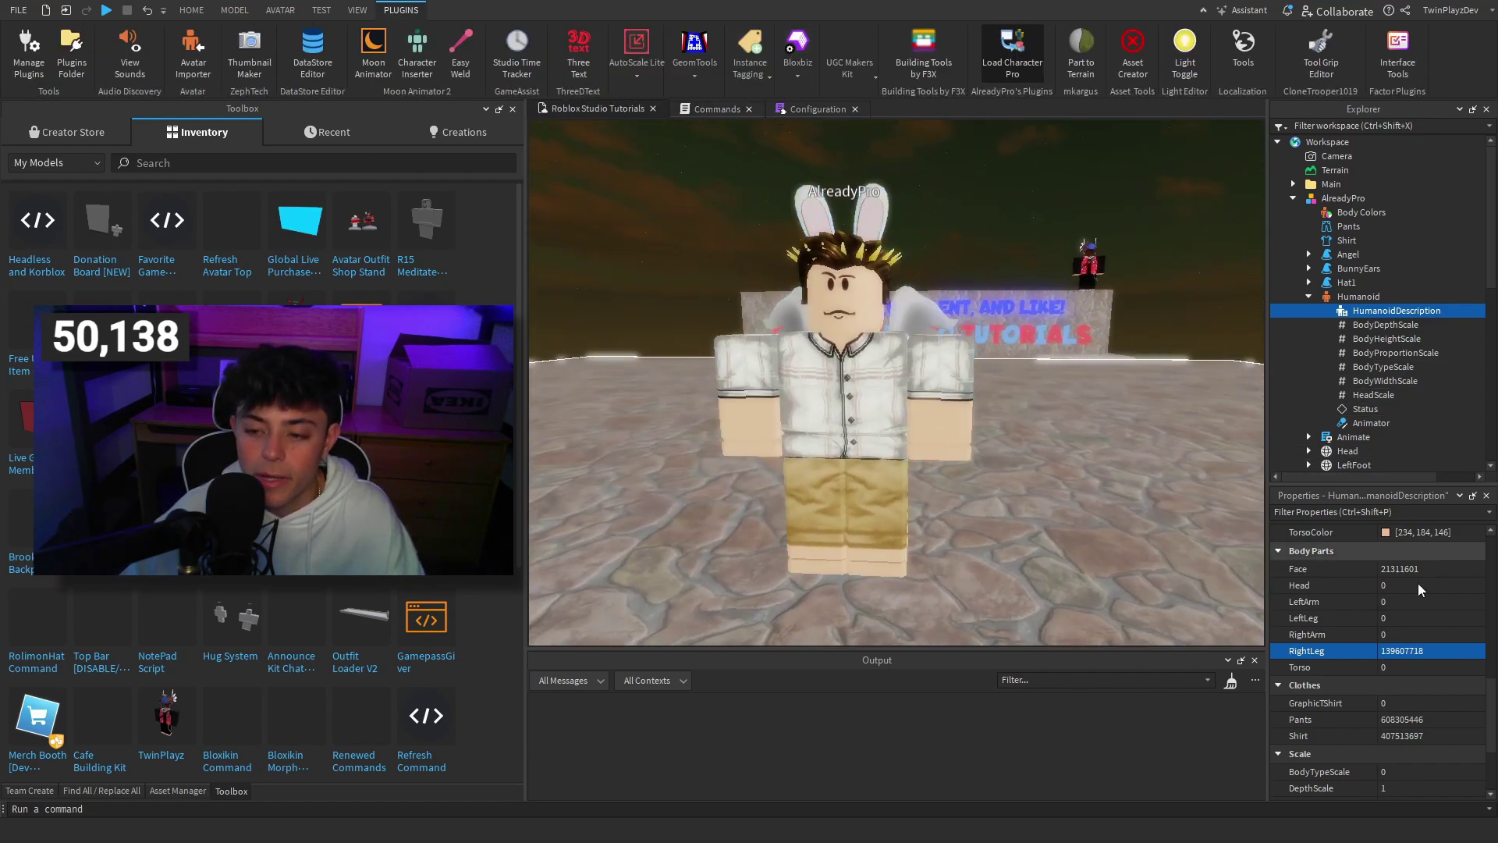
{"action": "left_click", "coordinate": [1425, 649]}
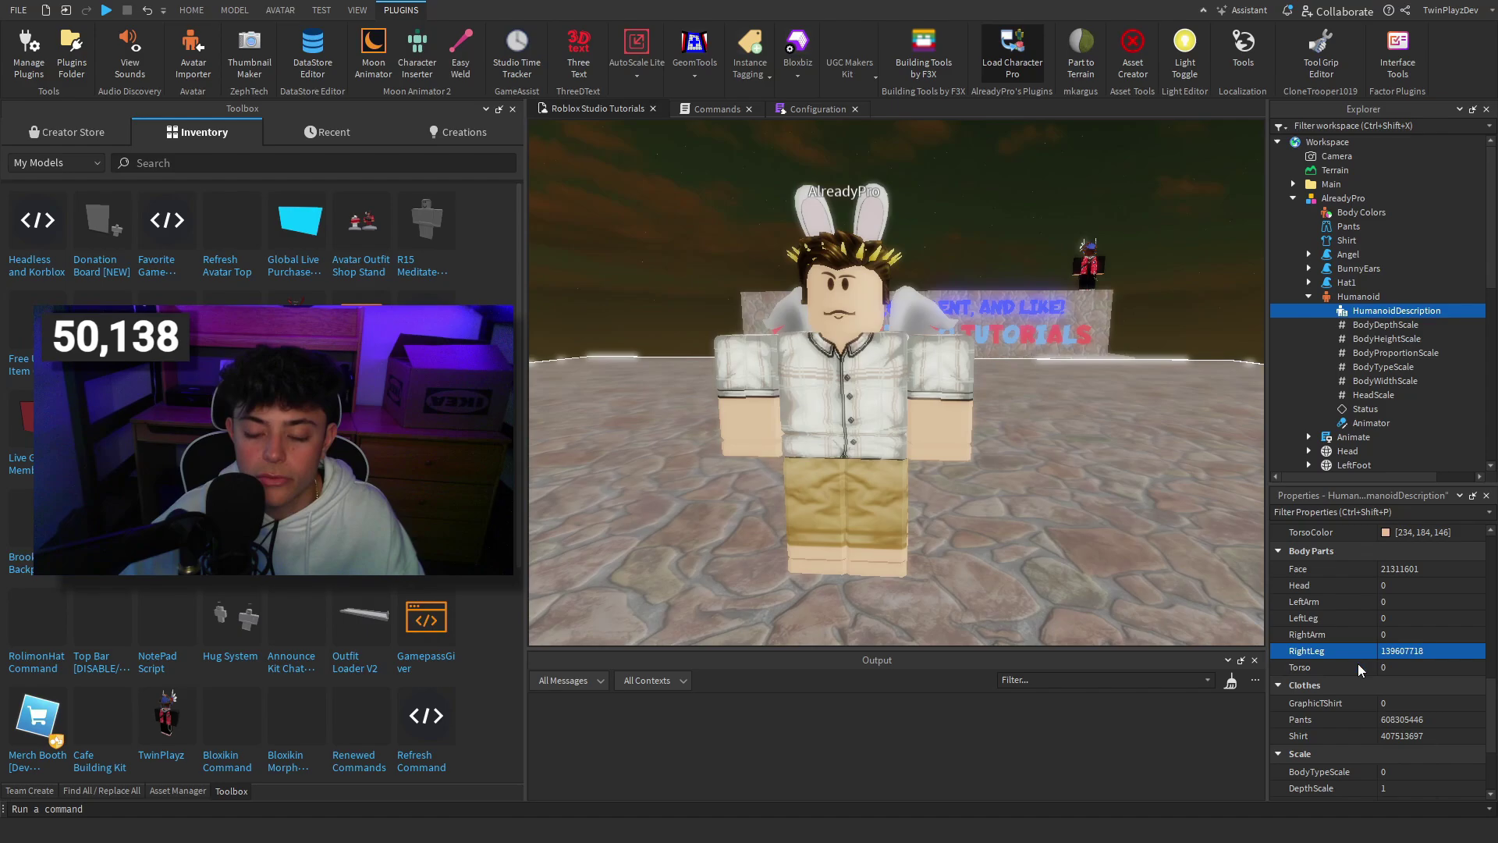
{"action": "left_click", "coordinate": [712, 111]}
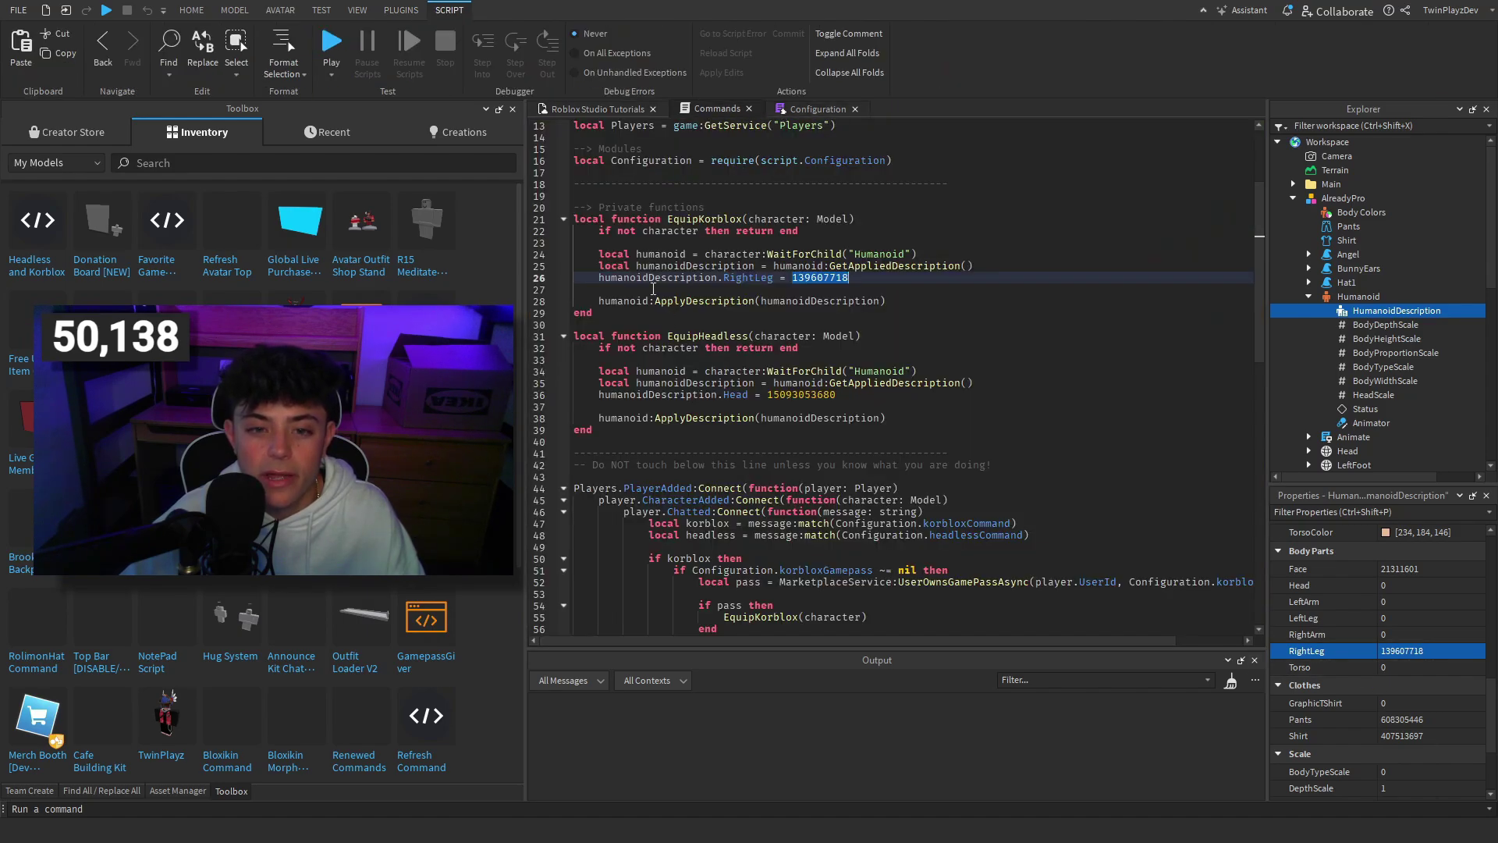
{"action": "left_click", "coordinate": [653, 289]}
{"action": "left_click_drag", "start_coordinate": [599, 301], "coordinate": [952, 303]}
{"action": "left_click", "coordinate": [610, 113]}
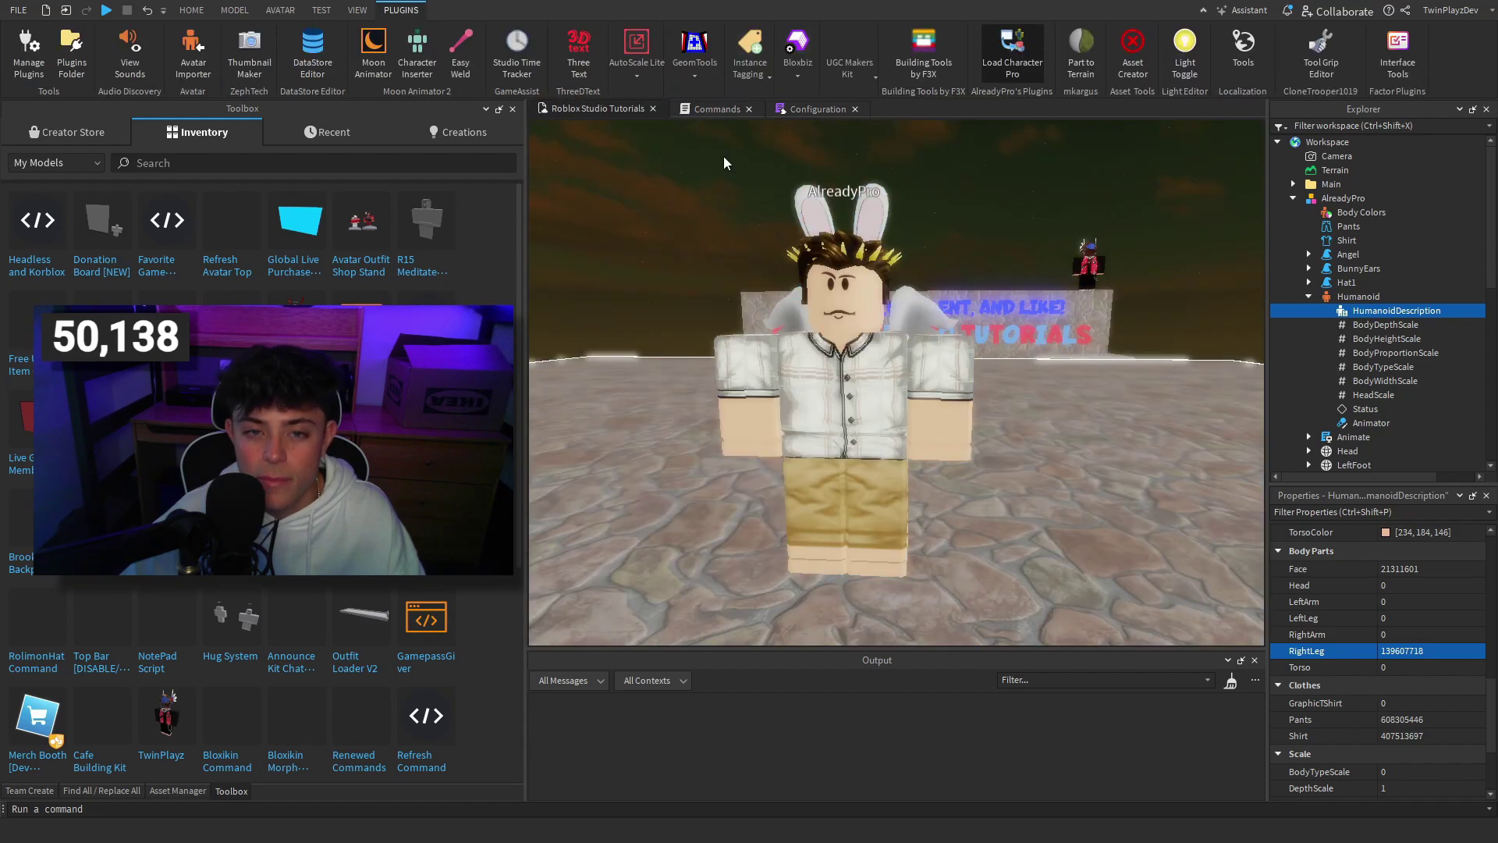
{"action": "left_click", "coordinate": [715, 110]}
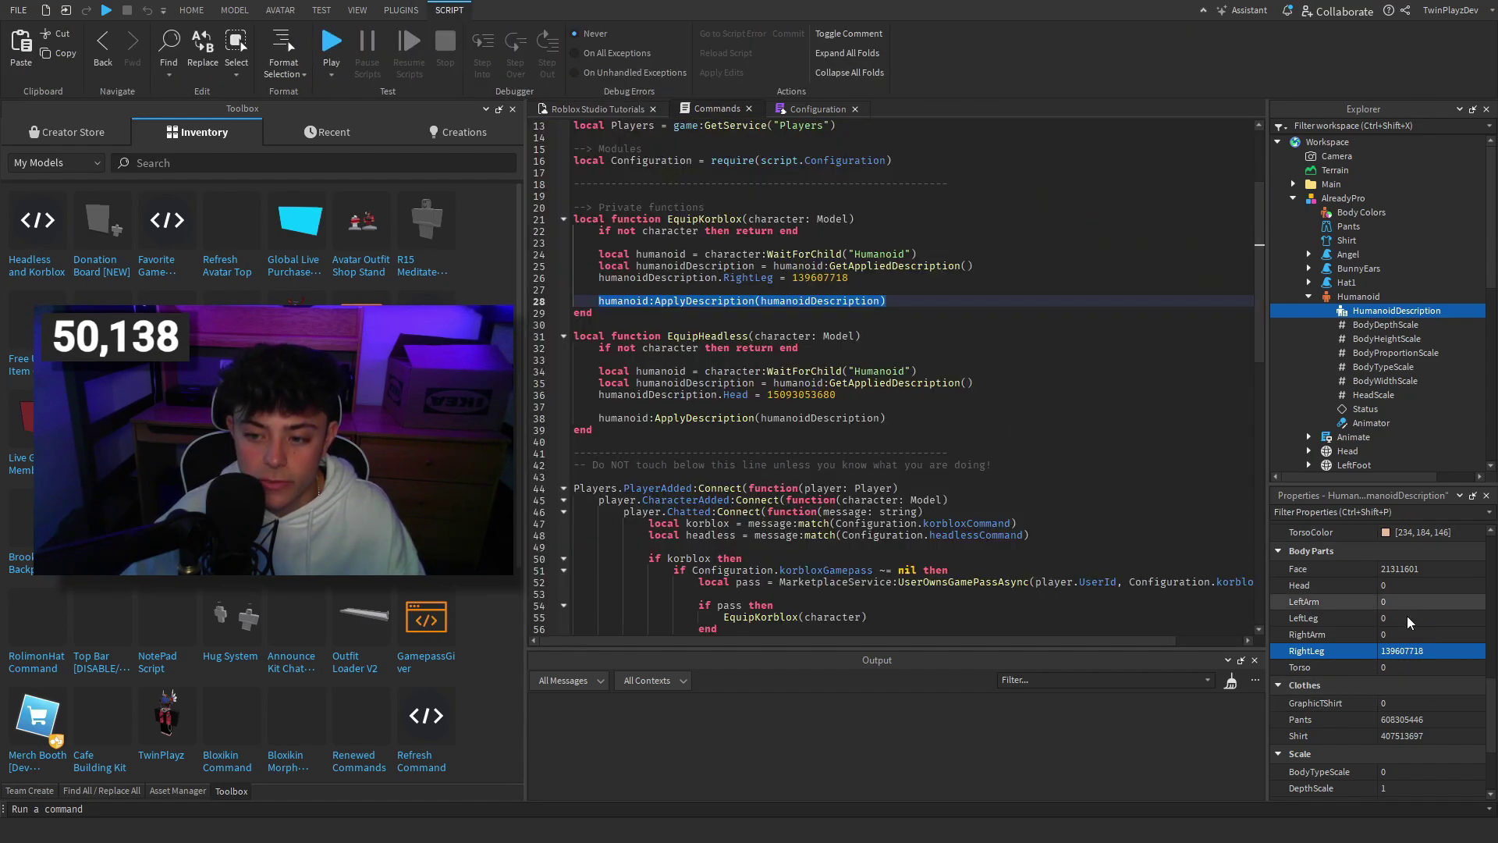
{"action": "left_click", "coordinate": [597, 109]}
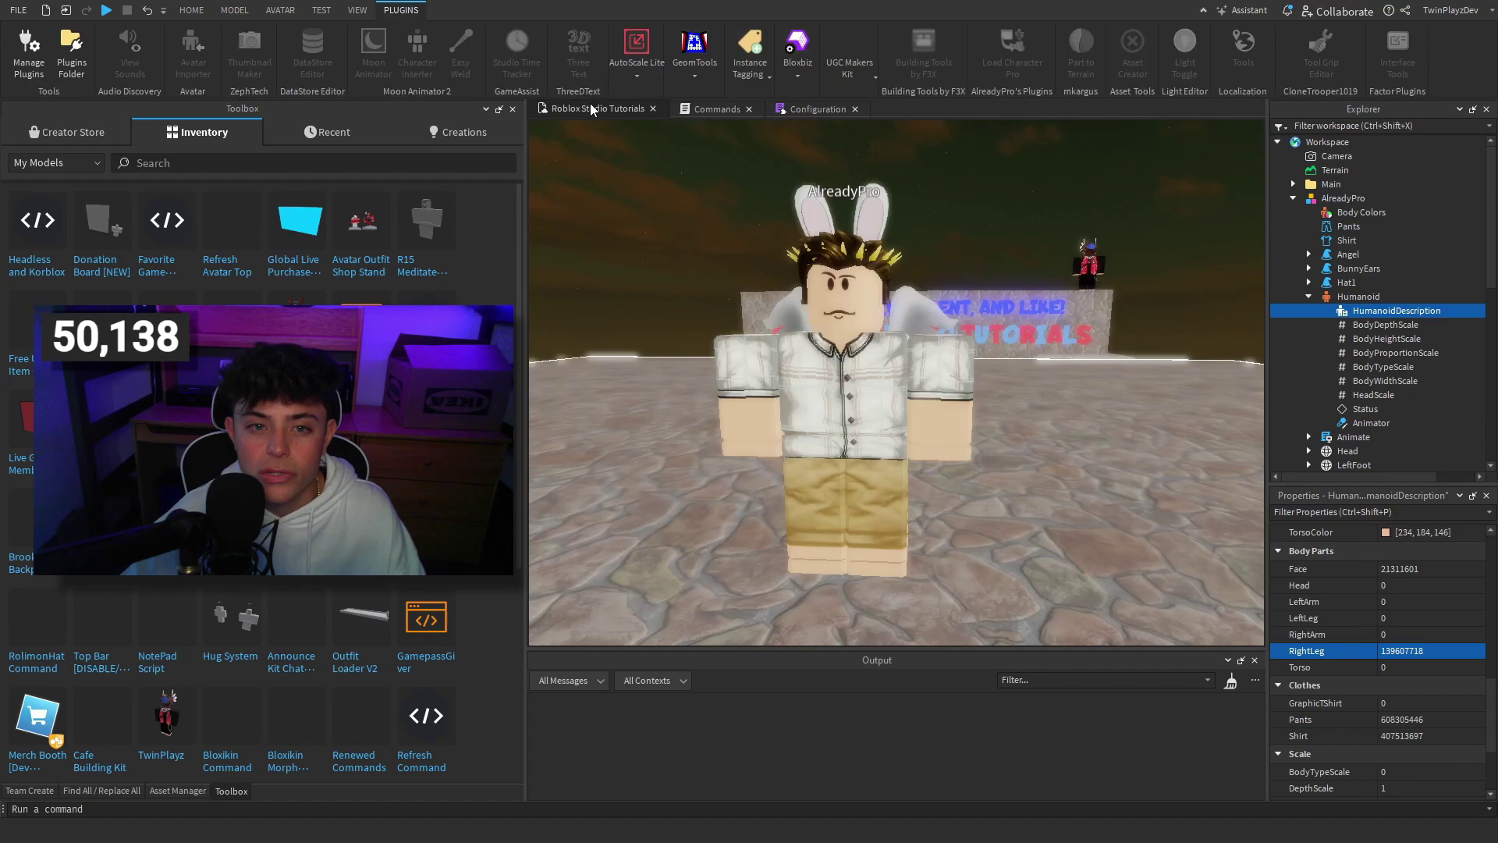
{"action": "left_click", "coordinate": [714, 109]}
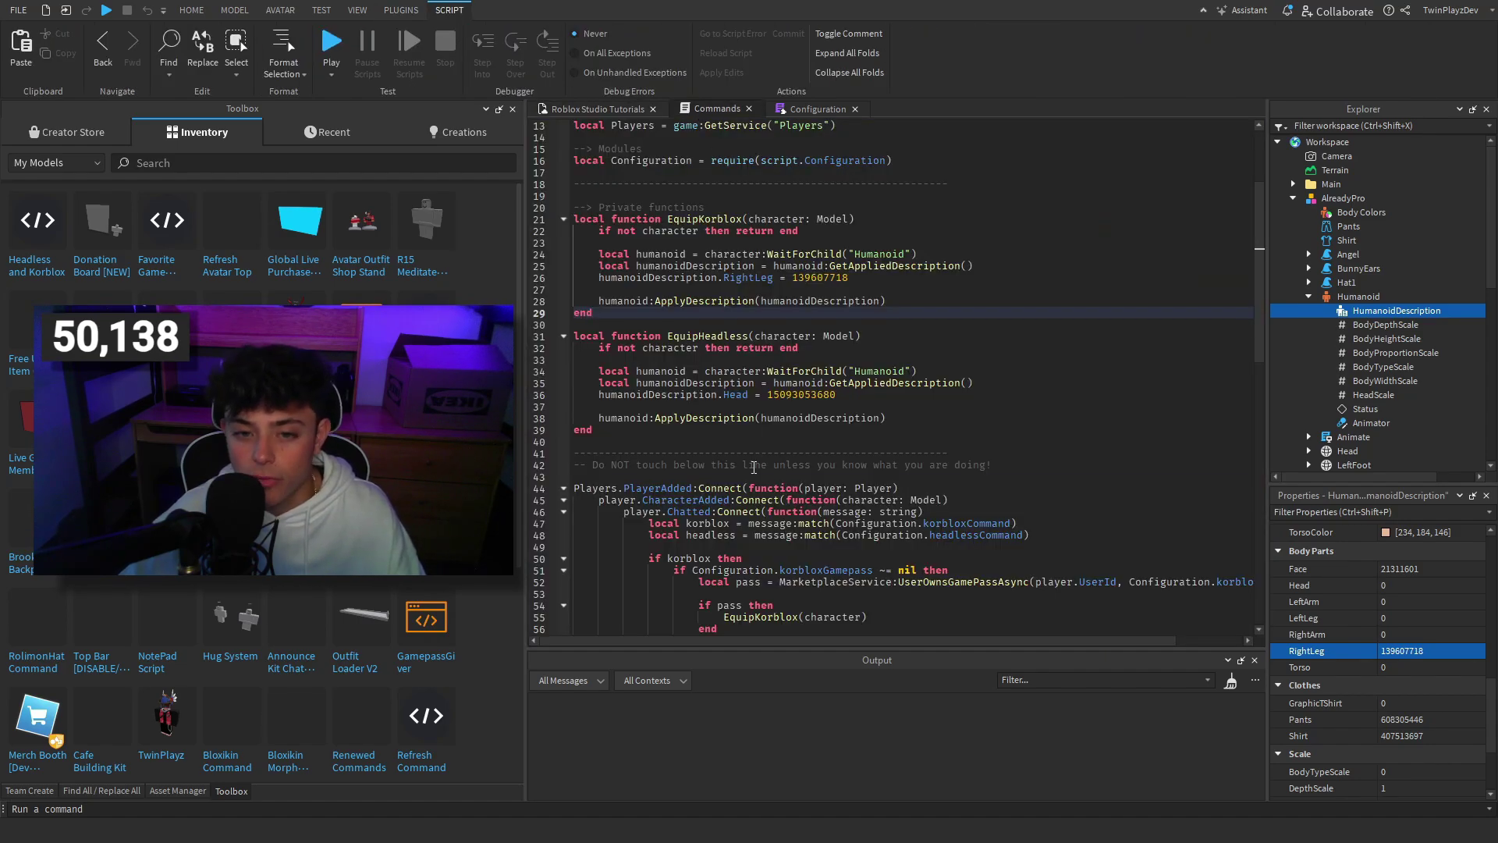
{"action": "left_click", "coordinate": [584, 336]}
{"action": "left_click_drag", "start_coordinate": [584, 335], "coordinate": [685, 439]}
{"action": "left_click", "coordinate": [685, 438]}
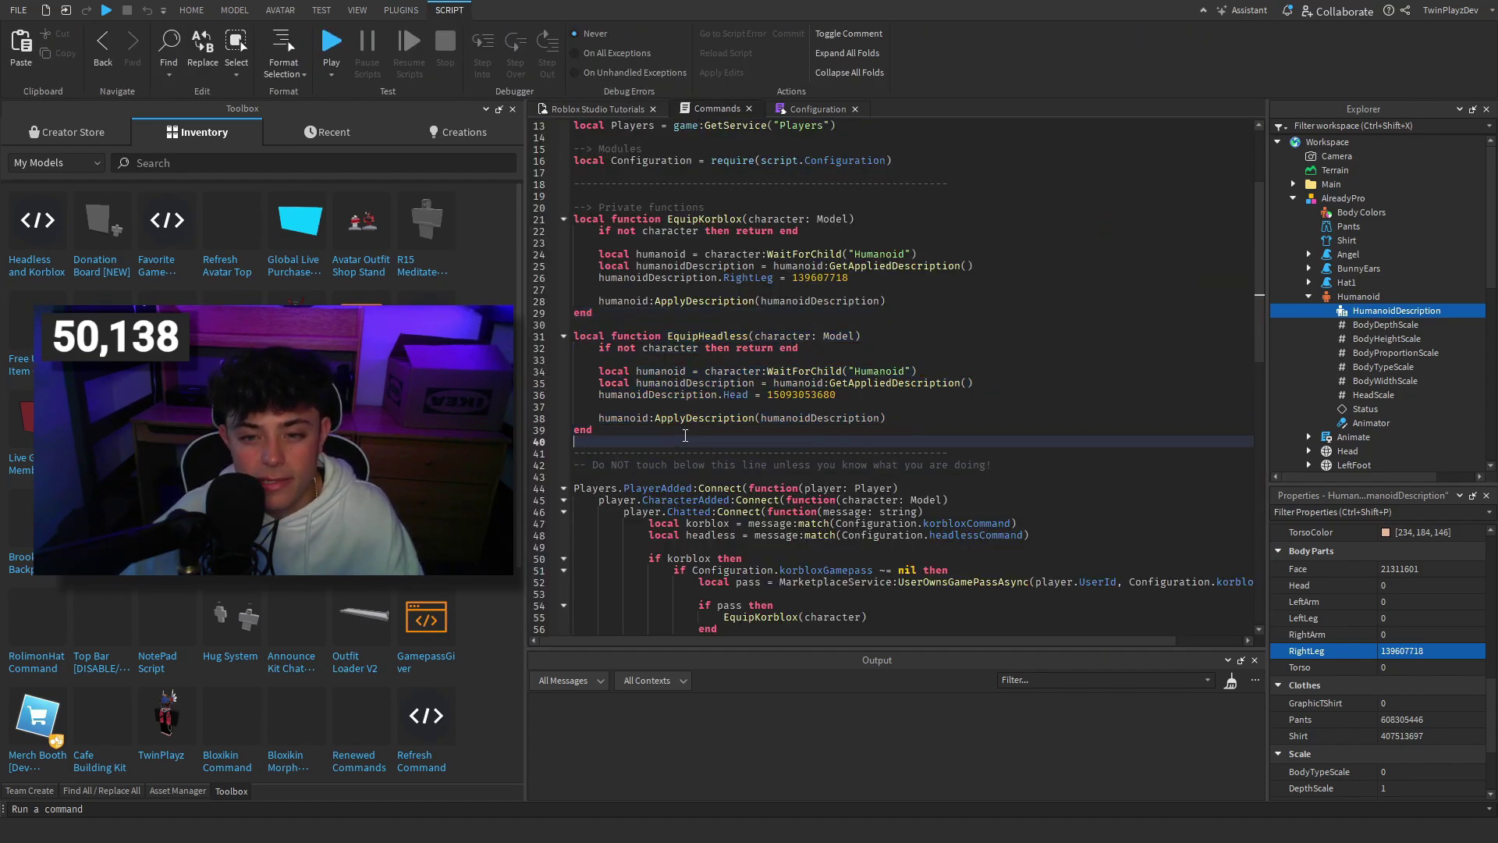
{"action": "double_click", "coordinate": [738, 395]}
{"action": "scroll", "coordinate": [1388, 684], "scroll_direction": "up", "scroll_amount": 10}
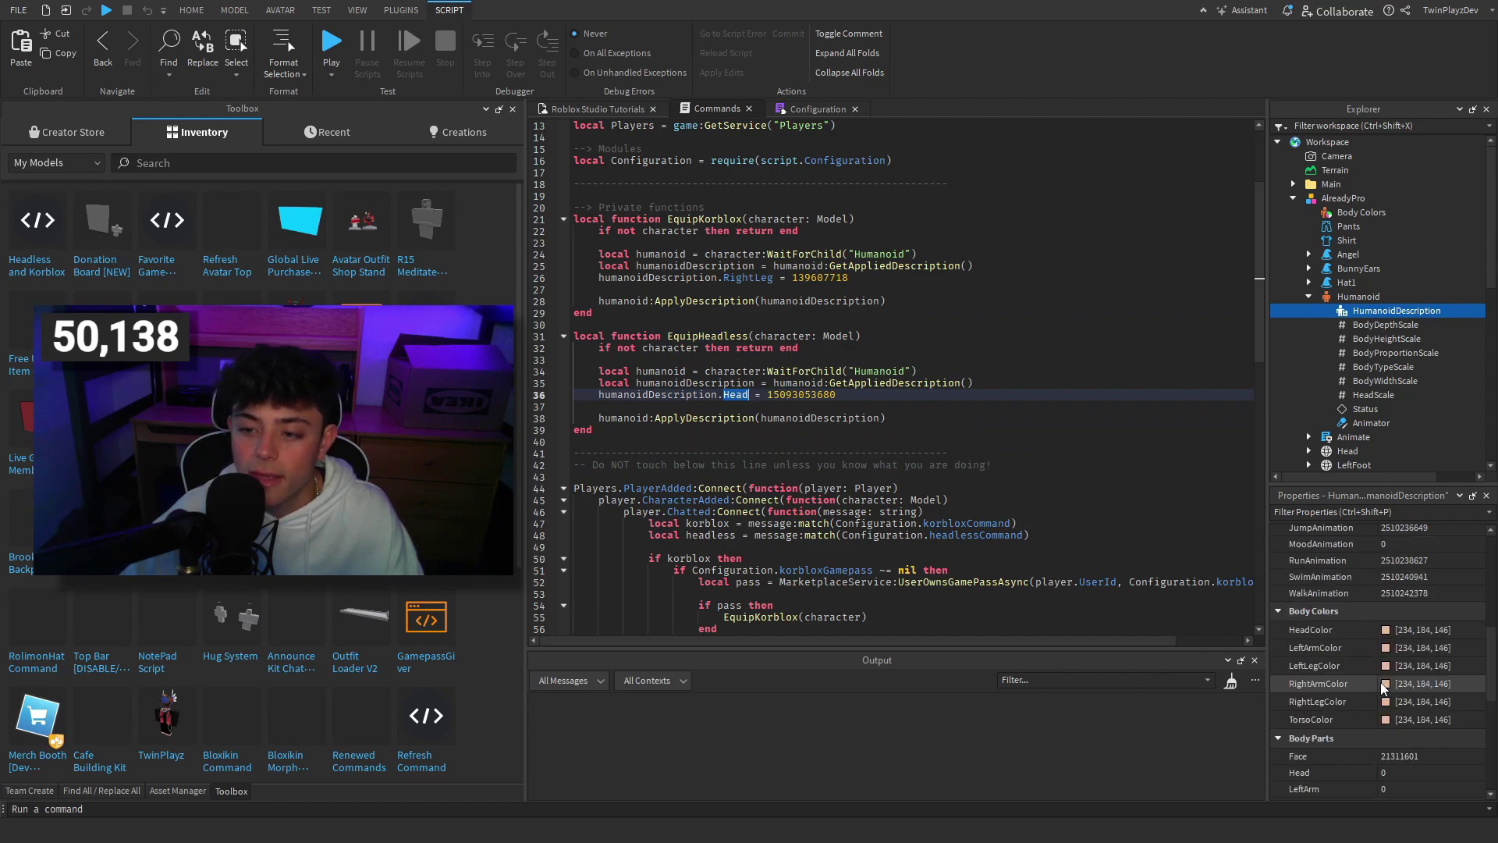
{"action": "double_click", "coordinate": [802, 394]}
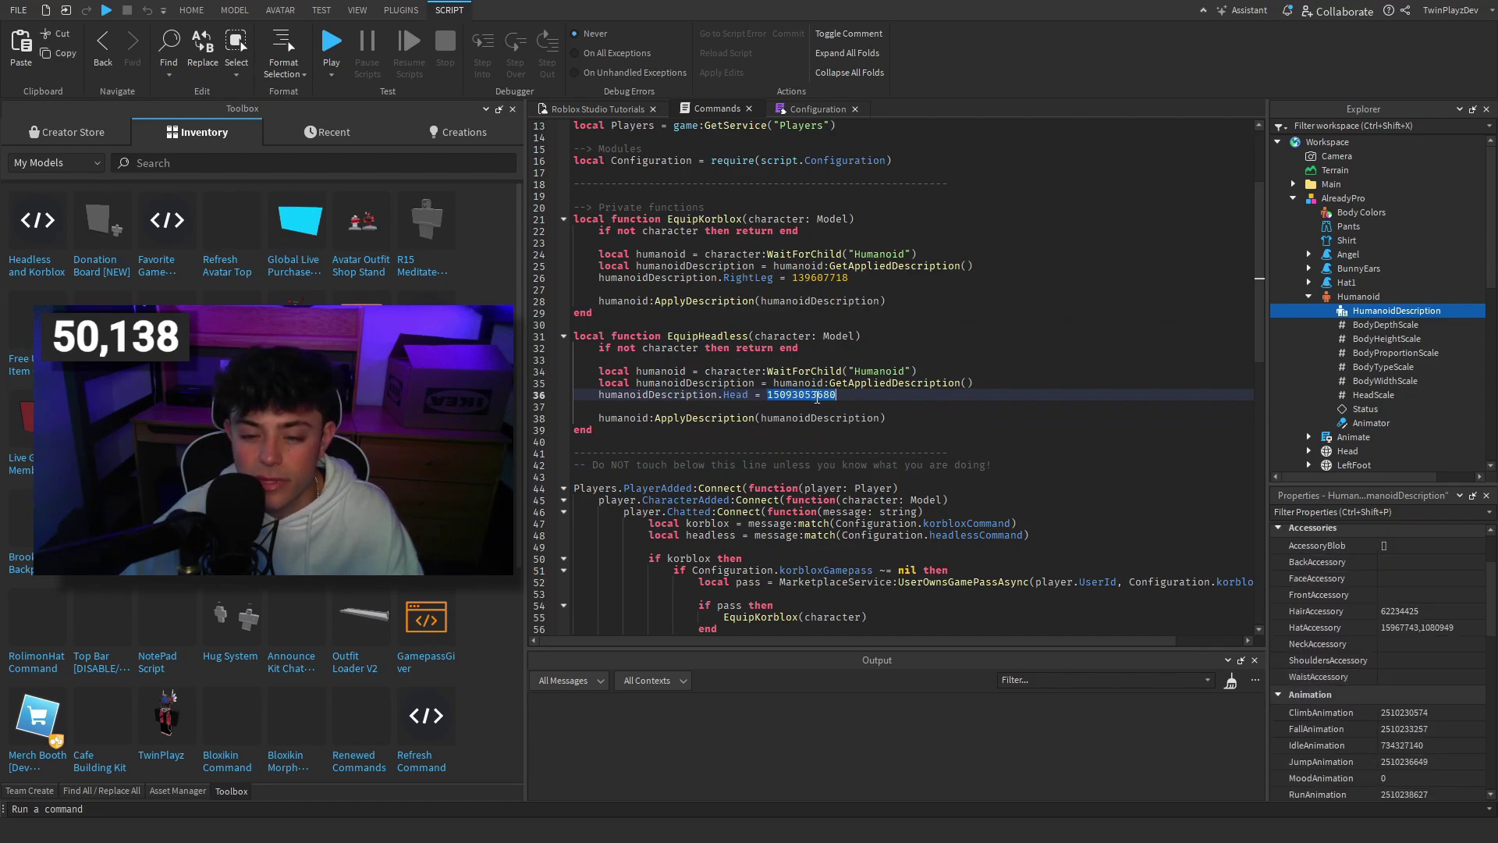
{"action": "scroll", "coordinate": [1404, 655], "scroll_direction": "down", "scroll_amount": 8}
{"action": "scroll", "coordinate": [1430, 626], "scroll_direction": "up", "scroll_amount": 3}
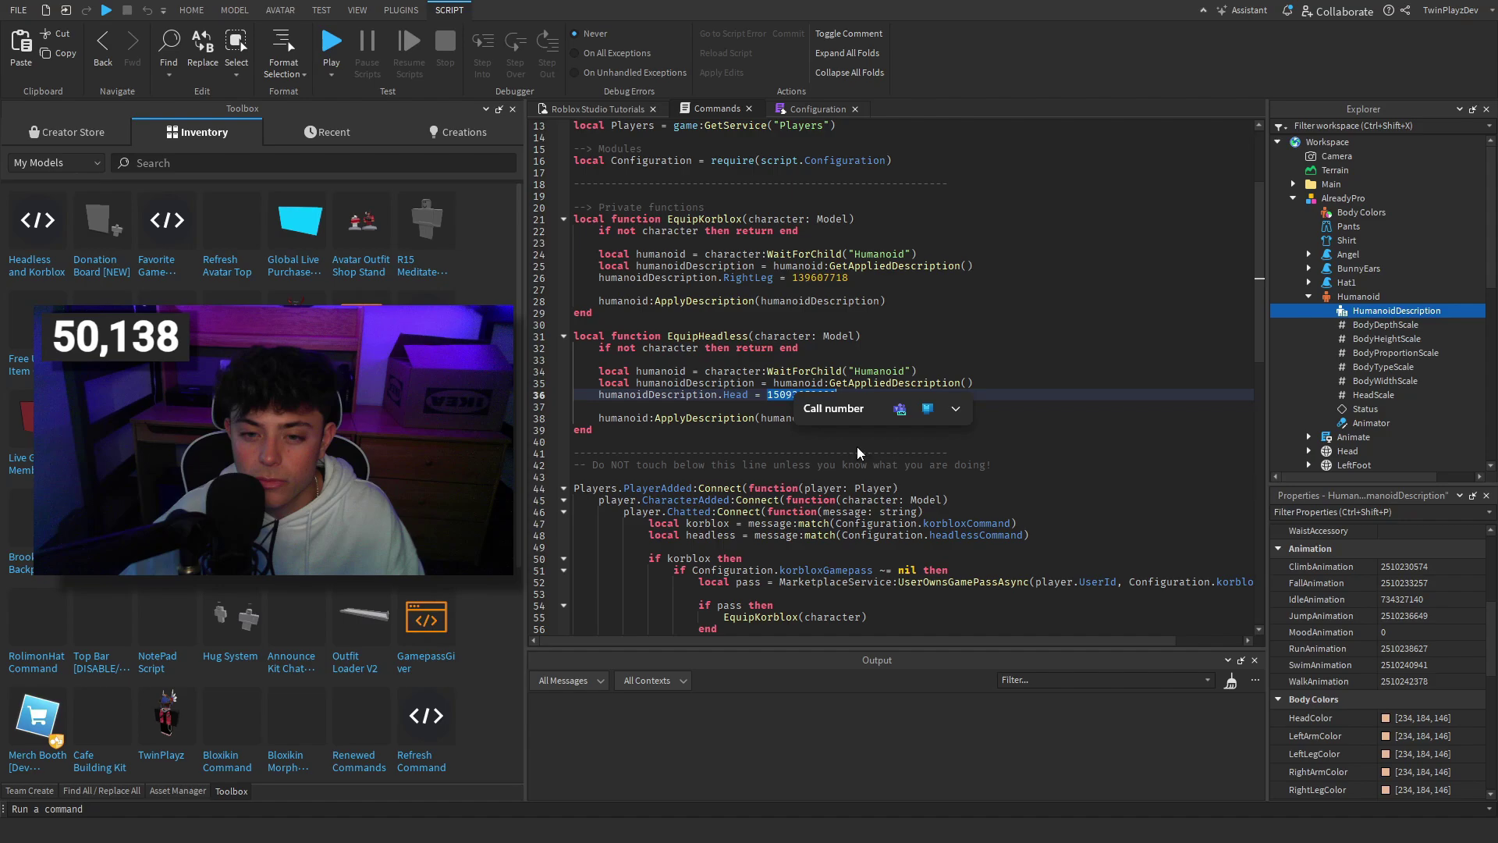
{"action": "left_click", "coordinate": [779, 403]}
{"action": "double_click", "coordinate": [800, 394]}
{"action": "key", "text": "ctrl+c"}
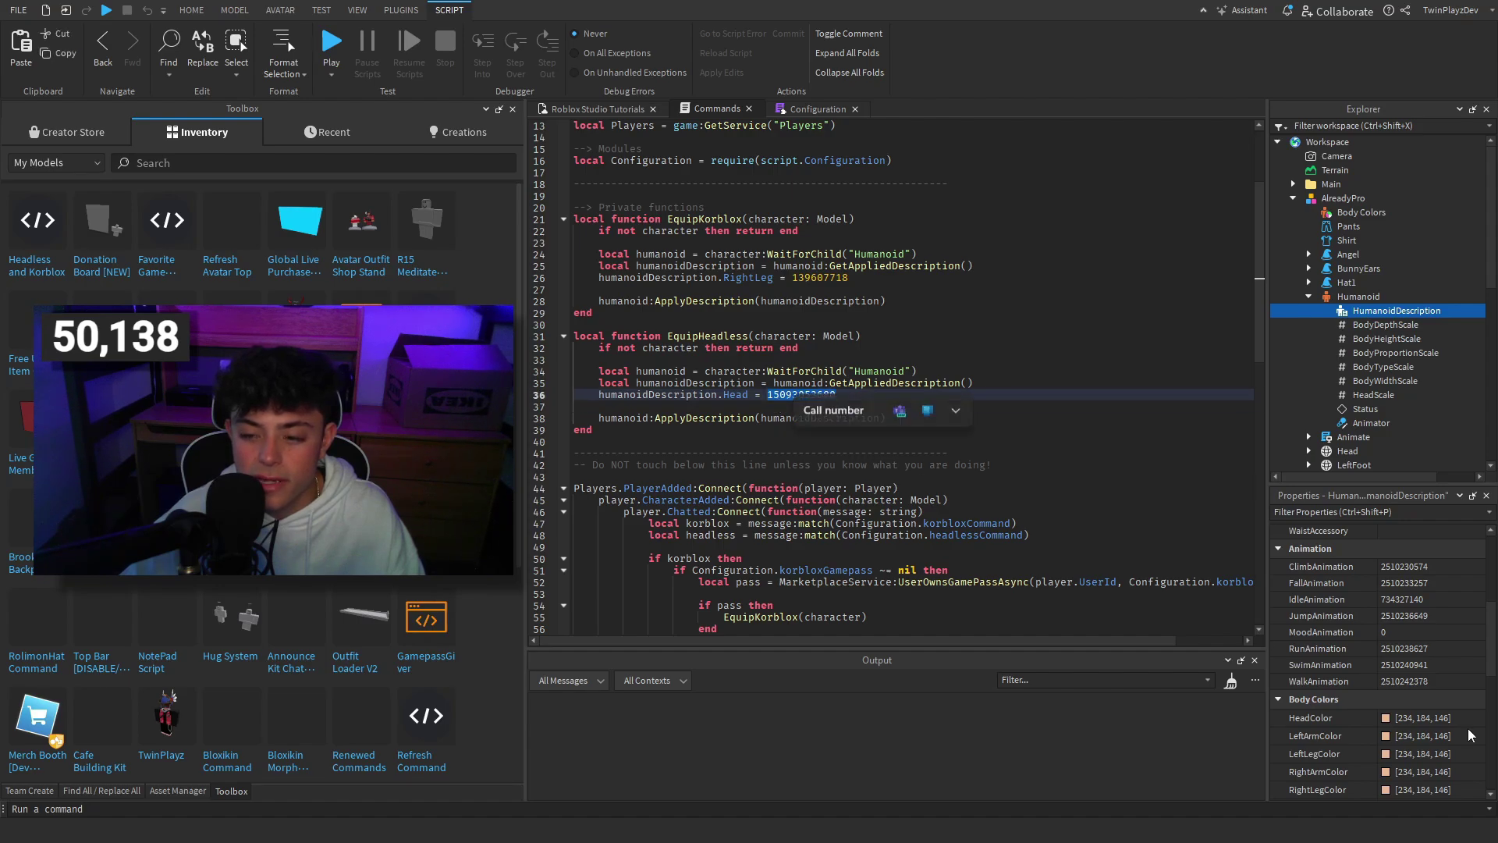
{"action": "scroll", "coordinate": [1399, 624], "scroll_direction": "down", "scroll_amount": 5}
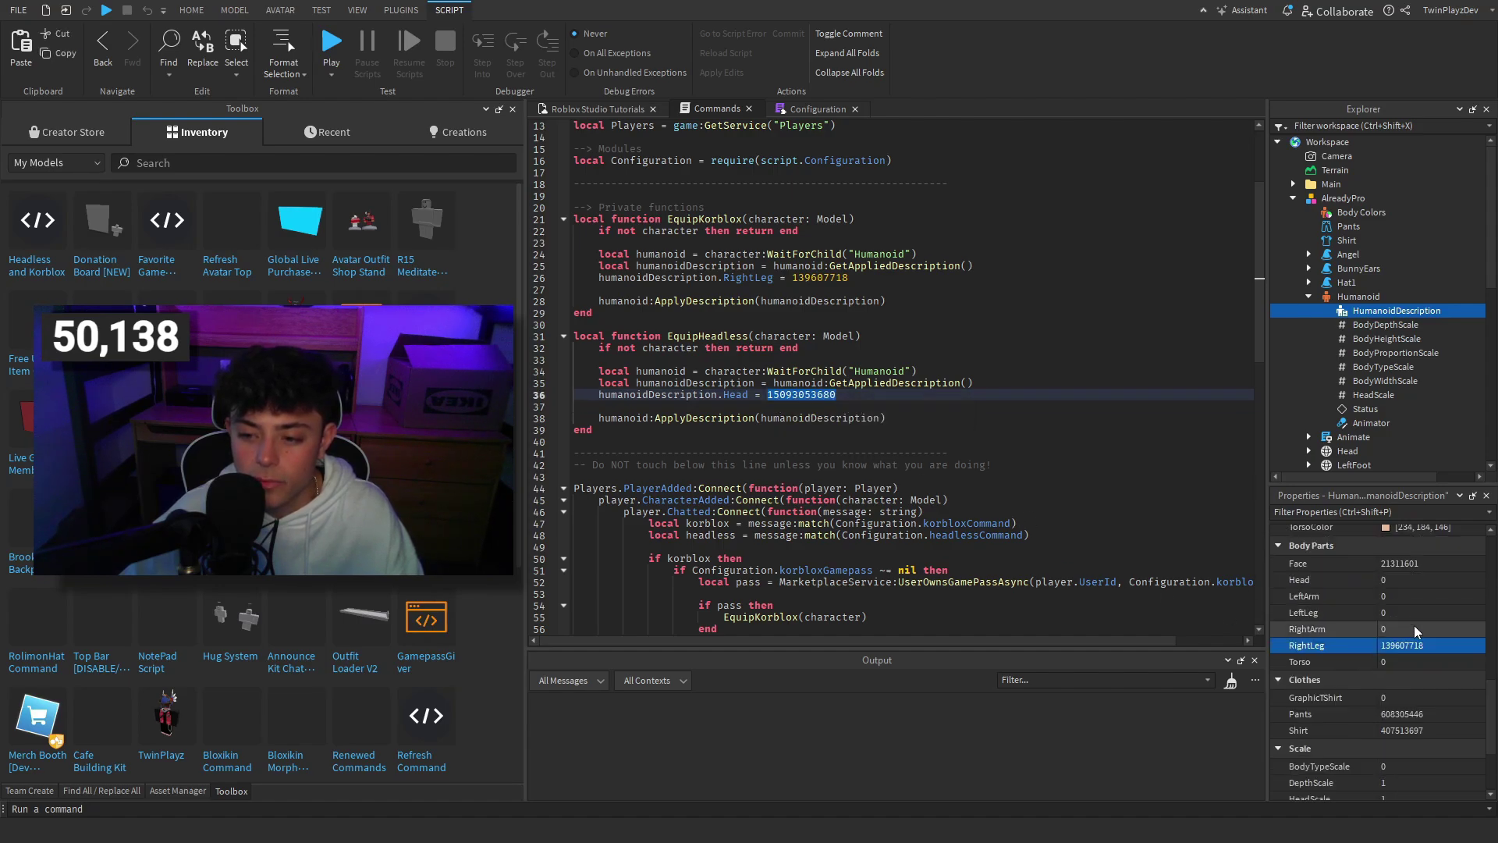
{"action": "left_click", "coordinate": [1404, 532]}
{"action": "key", "text": "ctrl+v"}
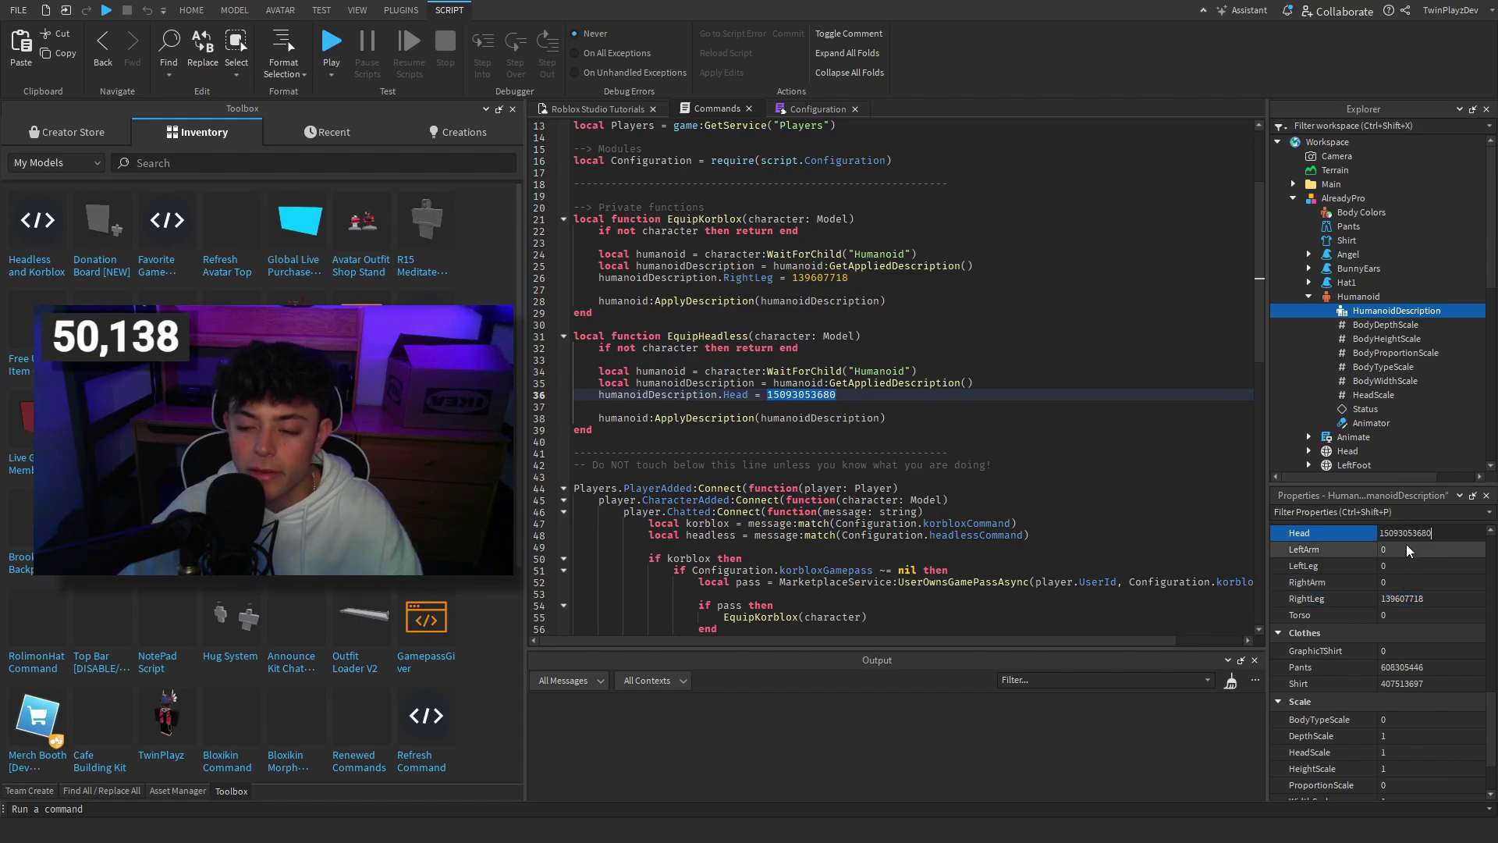
{"action": "key", "text": "Return"}
- Delete the AlreadyPro character from the place
{"action": "scroll", "coordinate": [780, 452], "scroll_direction": "down", "scroll_amount": 10}
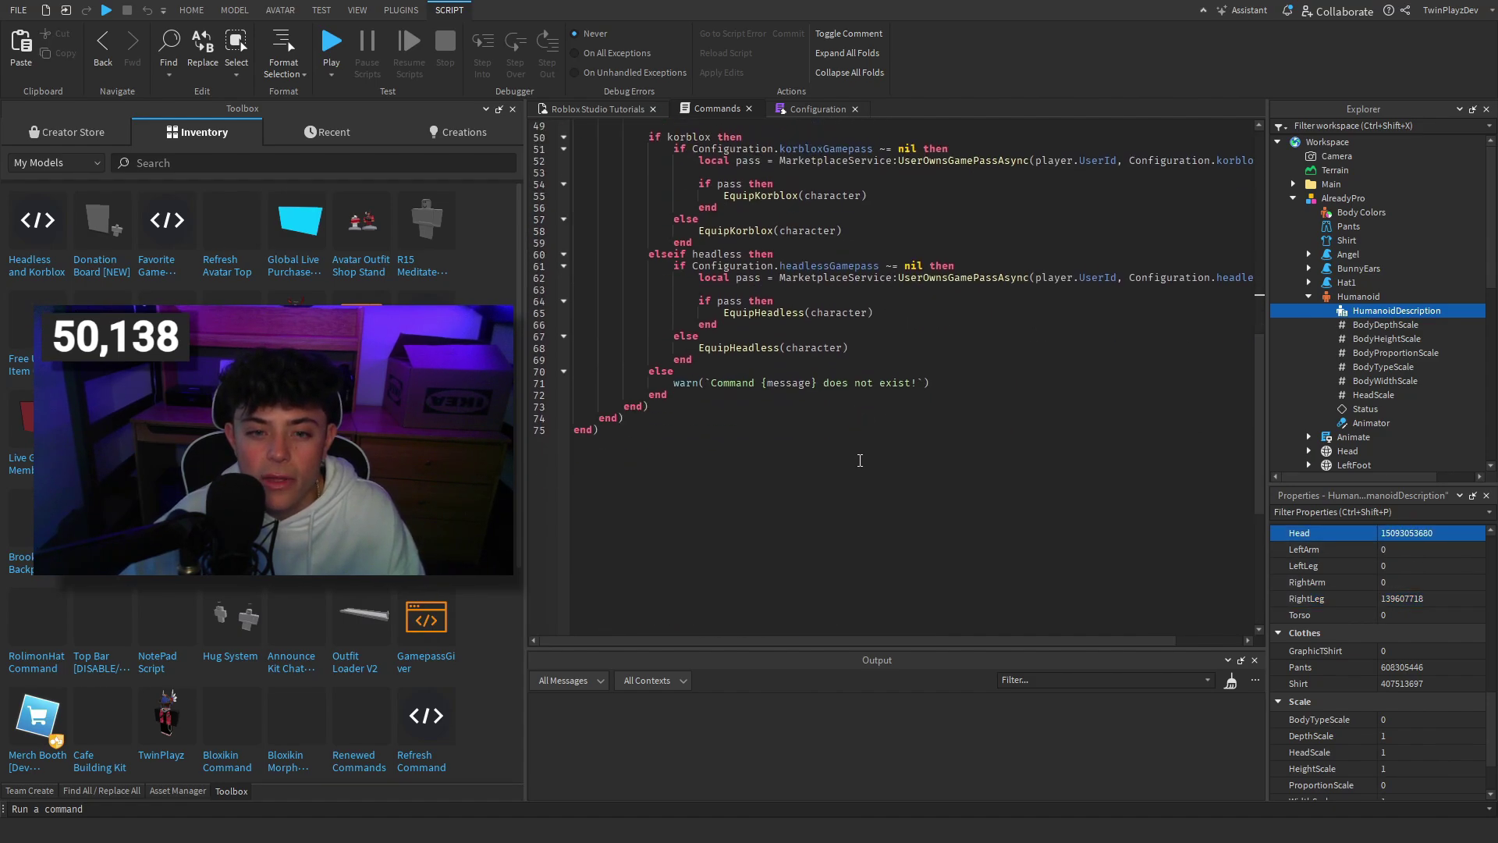
{"action": "scroll", "coordinate": [702, 546], "scroll_direction": "up", "scroll_amount": 4}
{"action": "left_click_drag", "start_coordinate": [695, 577], "coordinate": [646, 219]}
{"action": "left_click", "coordinate": [607, 199]}
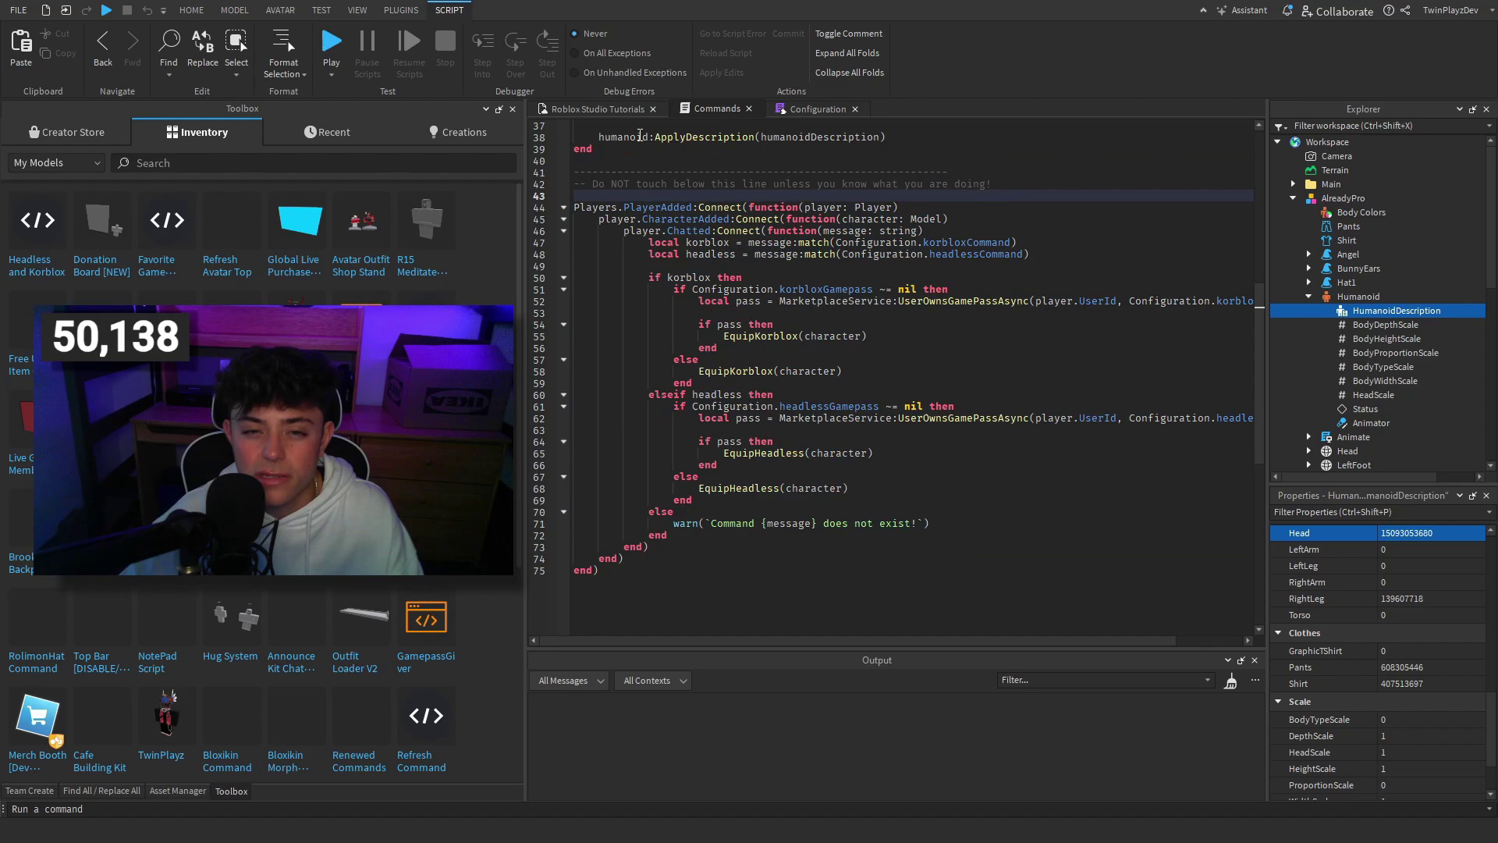
{"action": "left_click", "coordinate": [598, 108]}
{"action": "left_click", "coordinate": [840, 373]}
{"action": "key", "text": "Delete"}
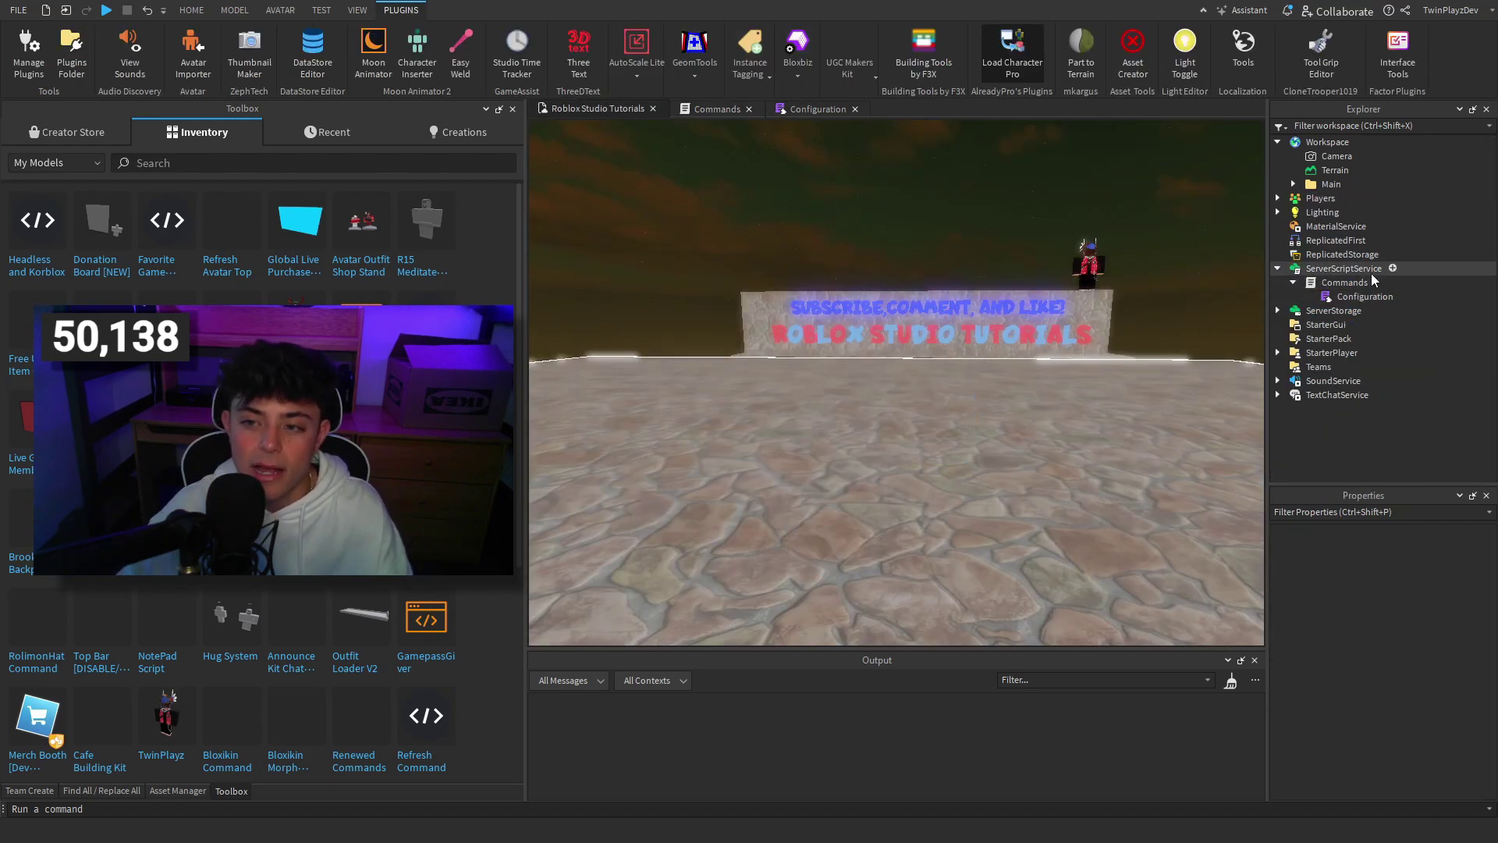
- Highlight the player-joined connection, the chat handler, and the /korblox match on line 47
{"action": "left_click", "coordinate": [724, 108]}
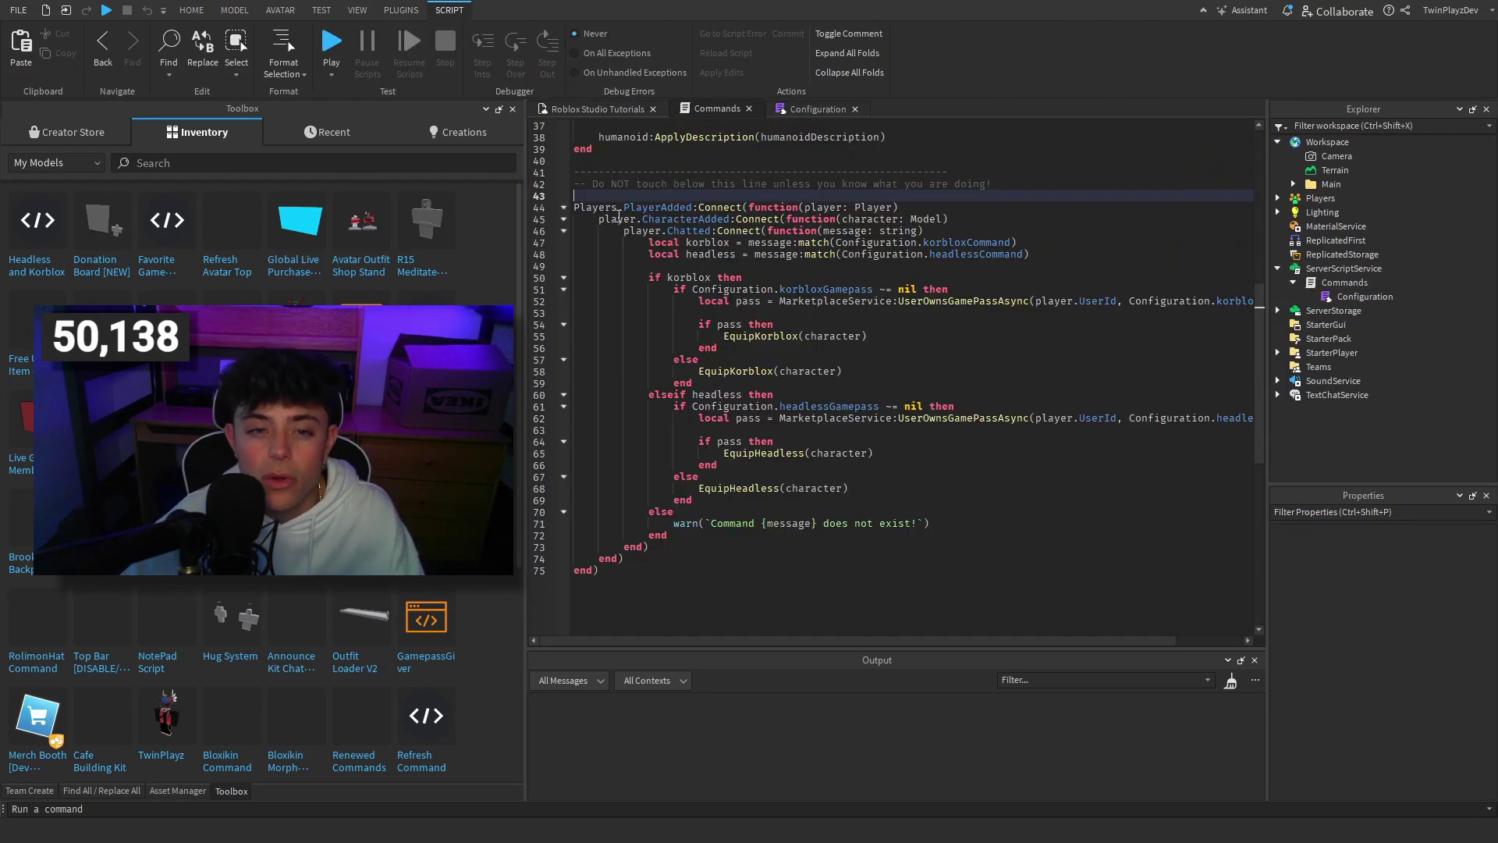
{"action": "left_click_drag", "start_coordinate": [604, 208], "coordinate": [685, 220]}
{"action": "left_click", "coordinate": [684, 221]}
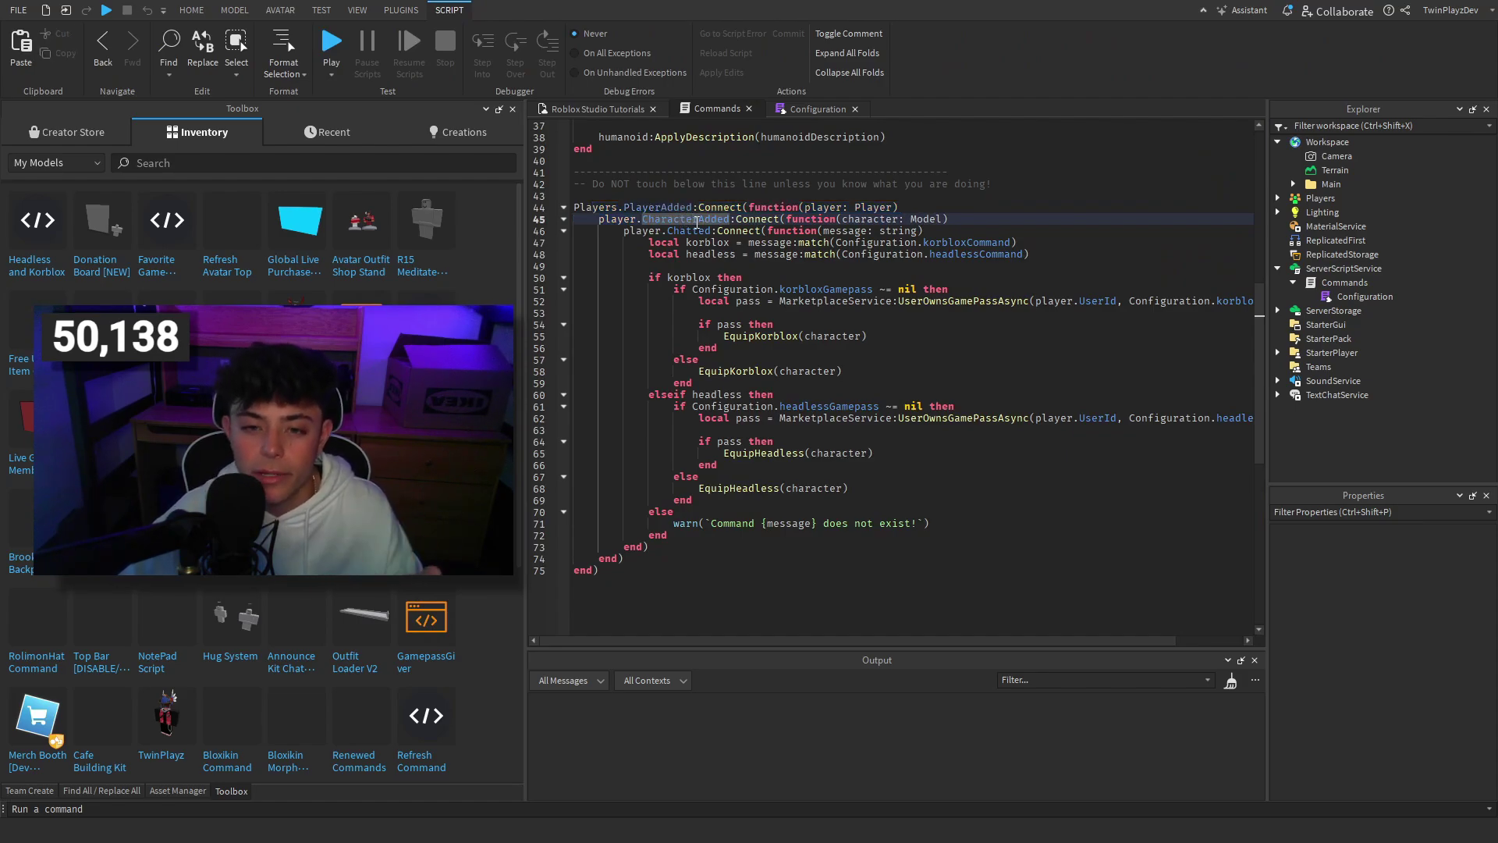
{"action": "left_click_drag", "start_coordinate": [624, 231], "coordinate": [679, 543]}
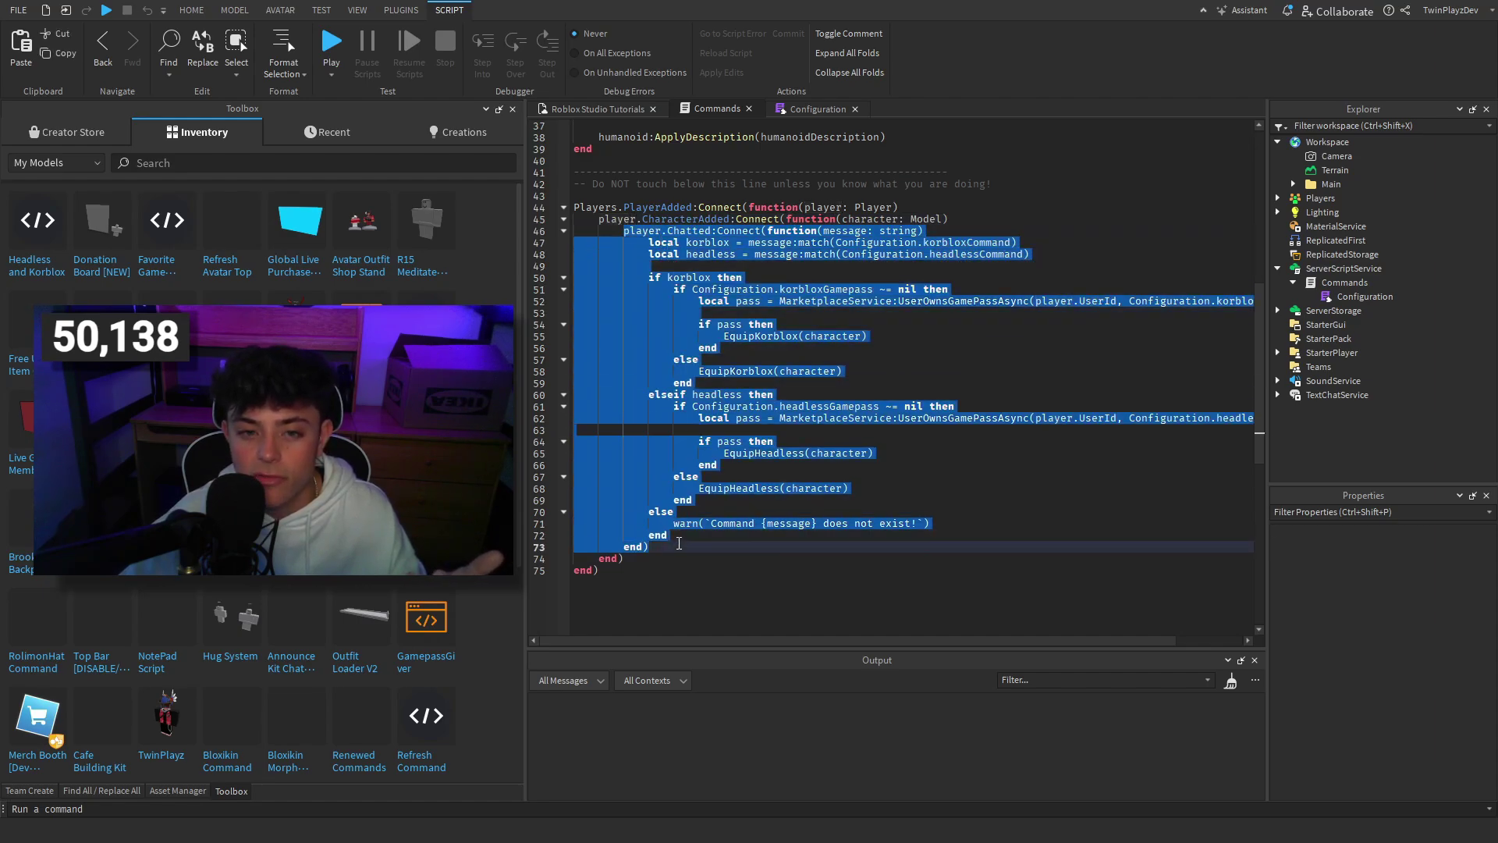
{"action": "left_click", "coordinate": [680, 535]}
{"action": "left_click", "coordinate": [644, 242]}
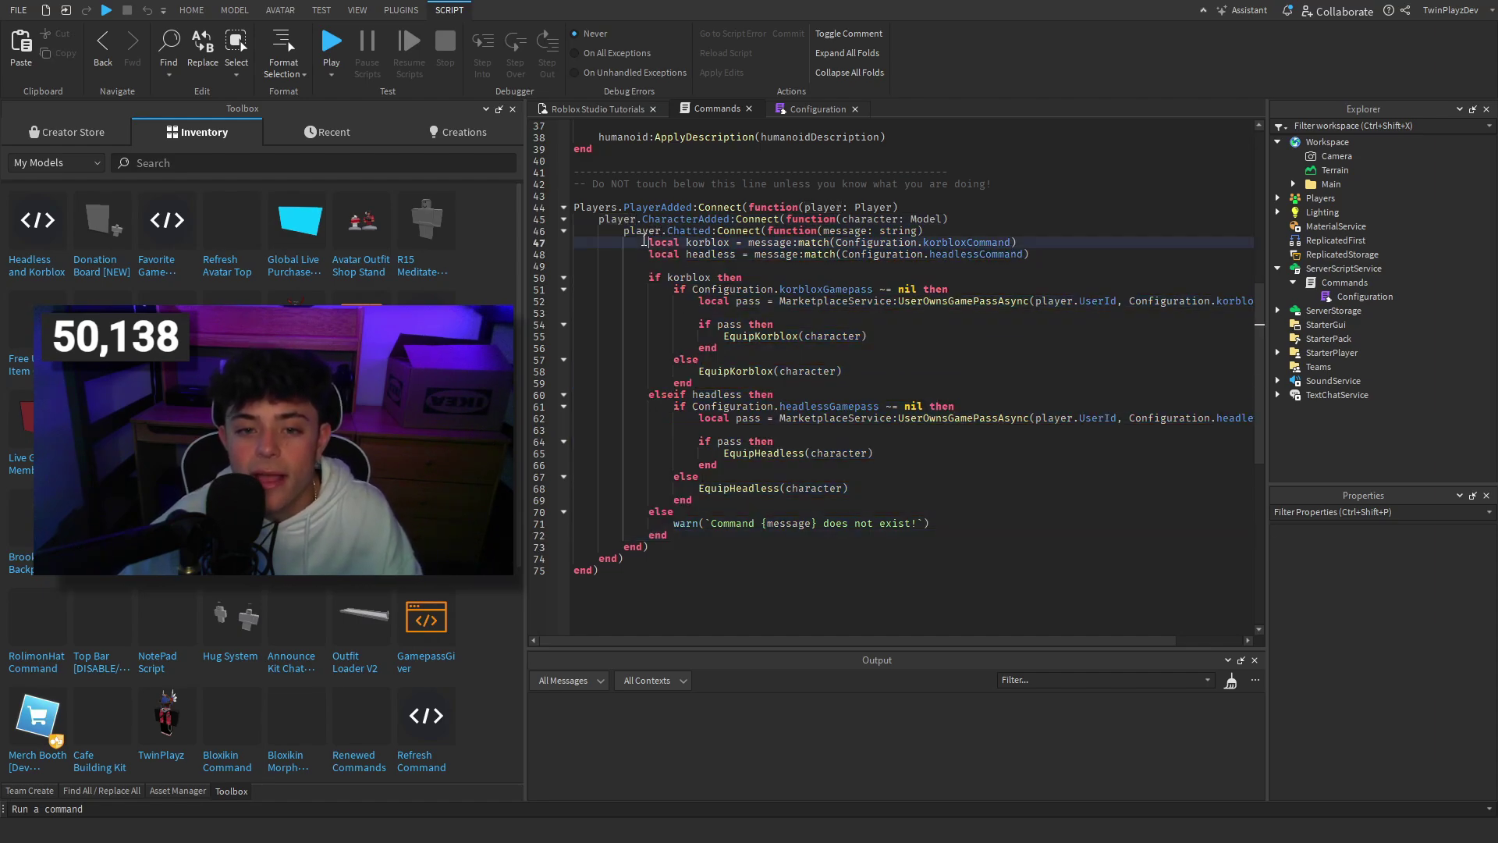
{"action": "double_click", "coordinate": [781, 243]}
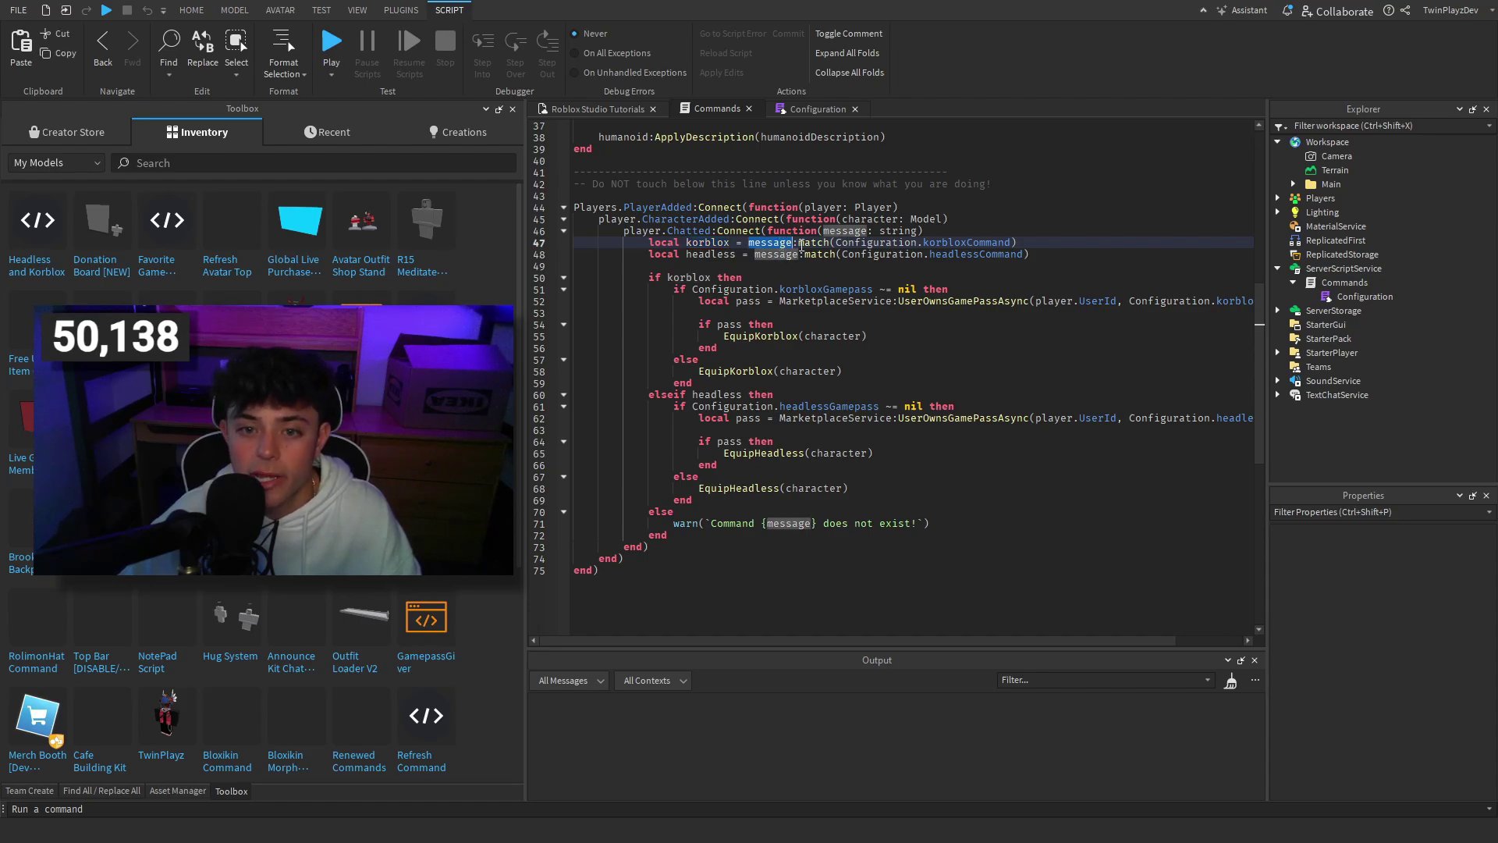
{"action": "double_click", "coordinate": [812, 243]}
{"action": "double_click", "coordinate": [879, 255]}
- Check the /korblox command string in the Configuration module, then return to the Commands script's chat handler
{"action": "left_click", "coordinate": [869, 245]}
{"action": "left_click", "coordinate": [816, 110]}
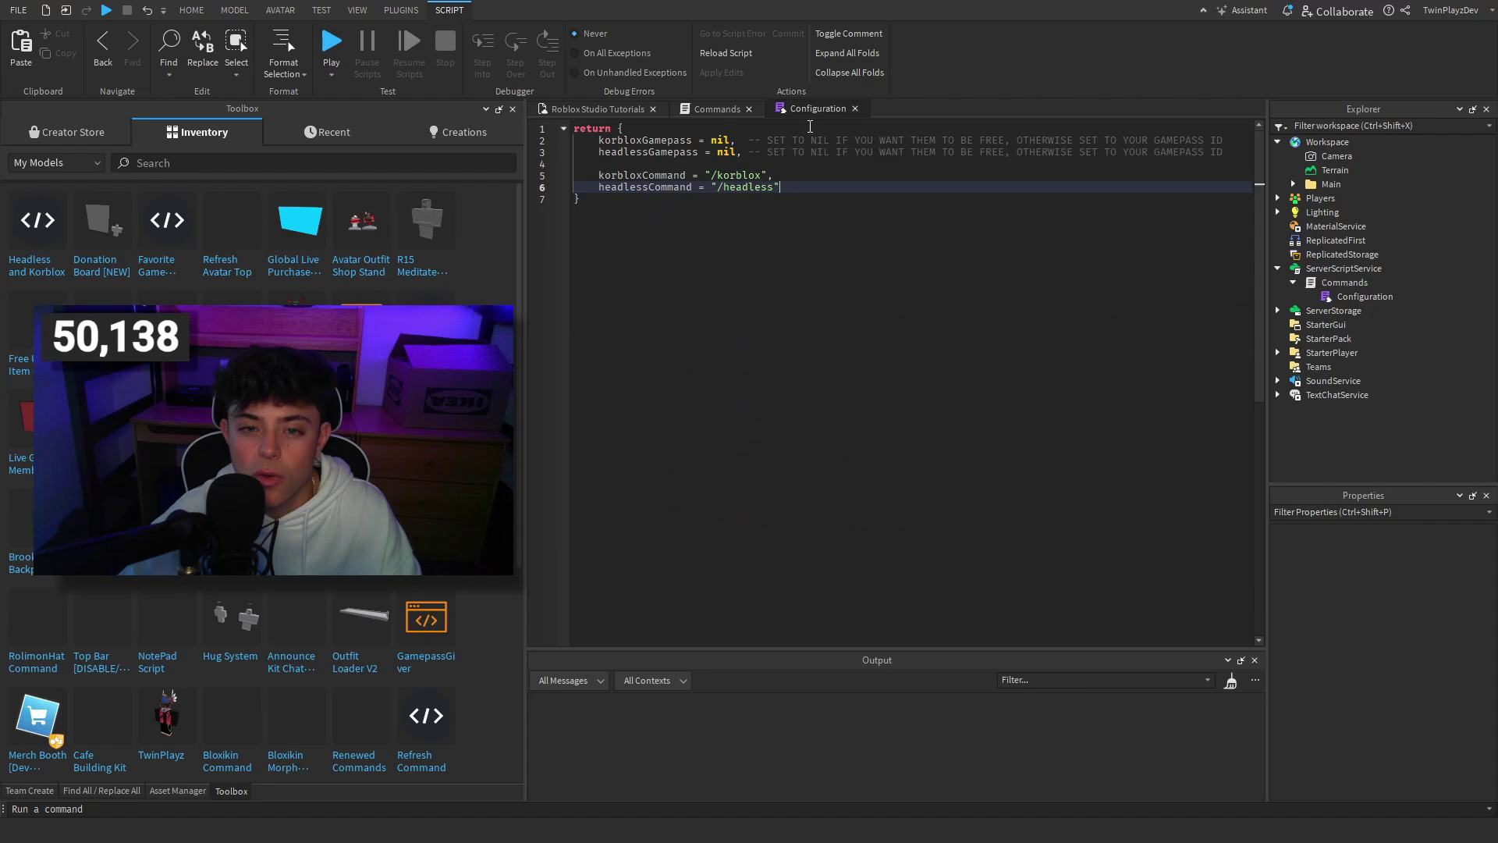
{"action": "left_click_drag", "start_coordinate": [792, 178], "coordinate": [713, 179]}
{"action": "left_click", "coordinate": [711, 179]}
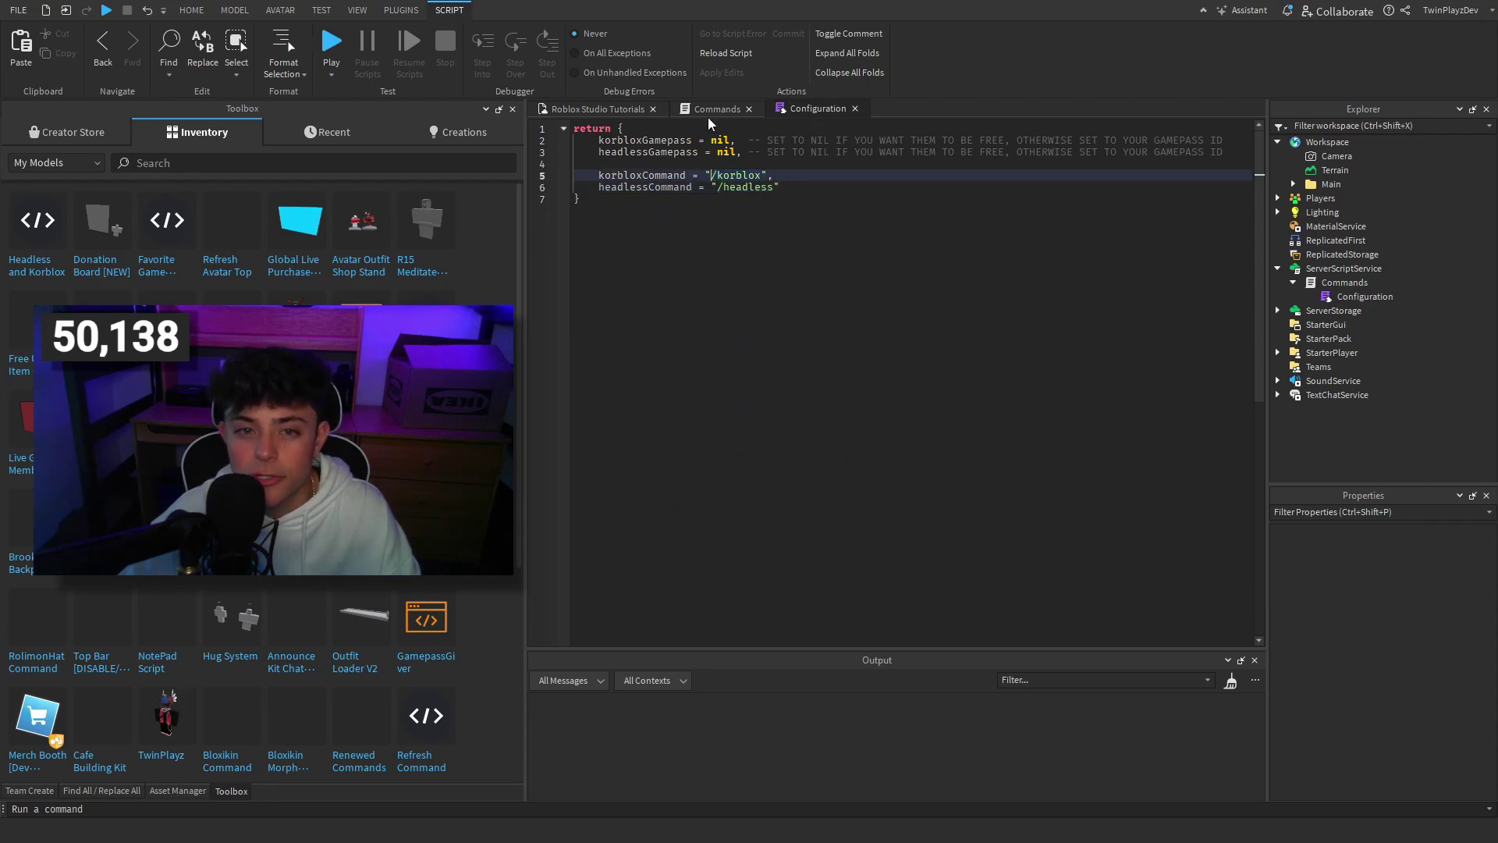
{"action": "left_click", "coordinate": [712, 113]}
- Highlight the korblox/headless if-elseif block and show where korblox and headless are used
{"action": "left_click", "coordinate": [694, 313]}
{"action": "left_click", "coordinate": [647, 278]}
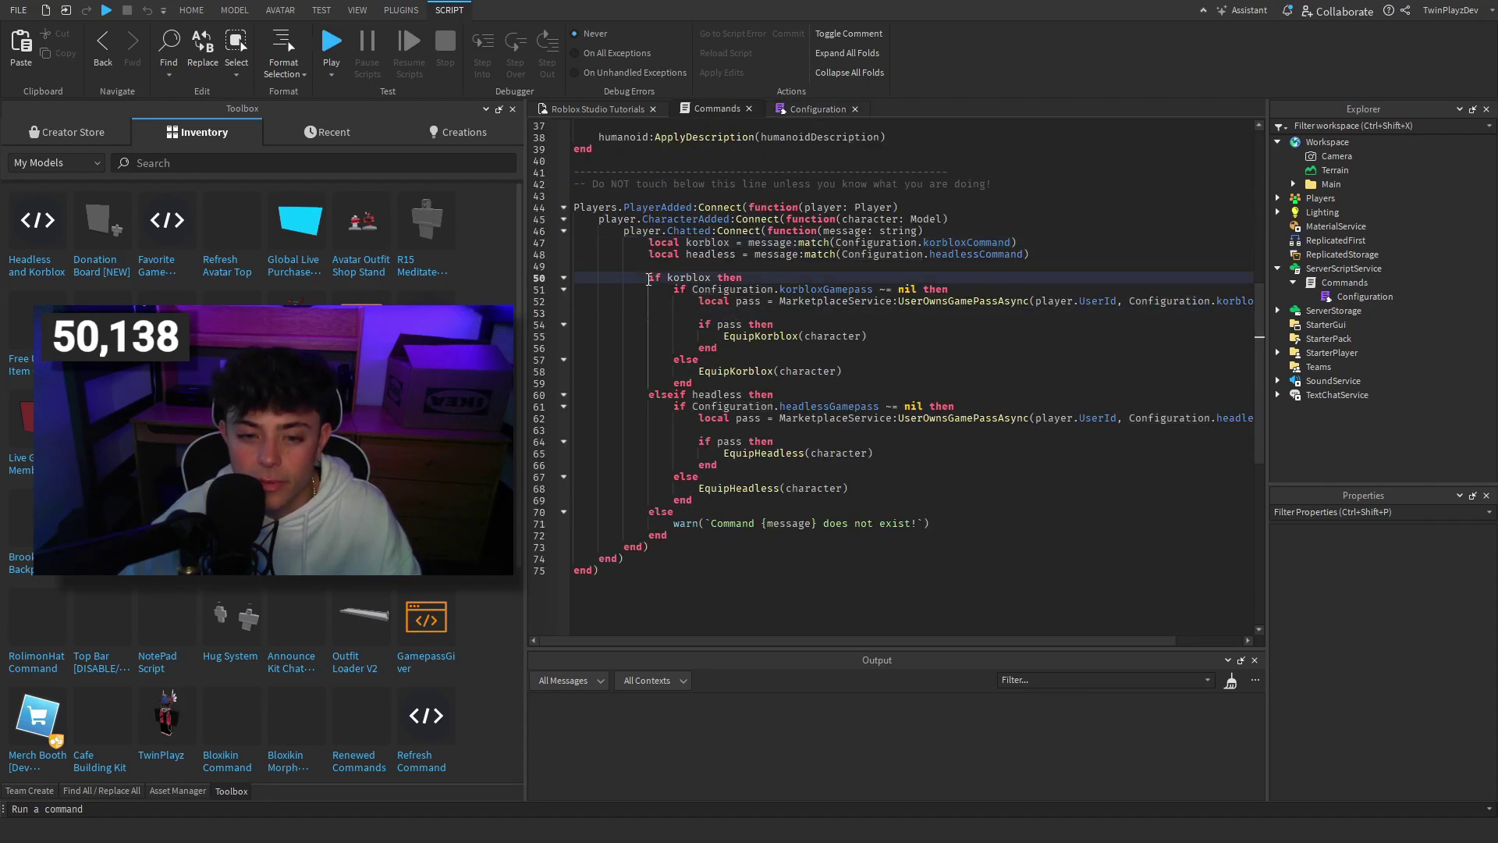
{"action": "left_click_drag", "start_coordinate": [642, 278], "coordinate": [718, 499]}
{"action": "left_click", "coordinate": [718, 498]}
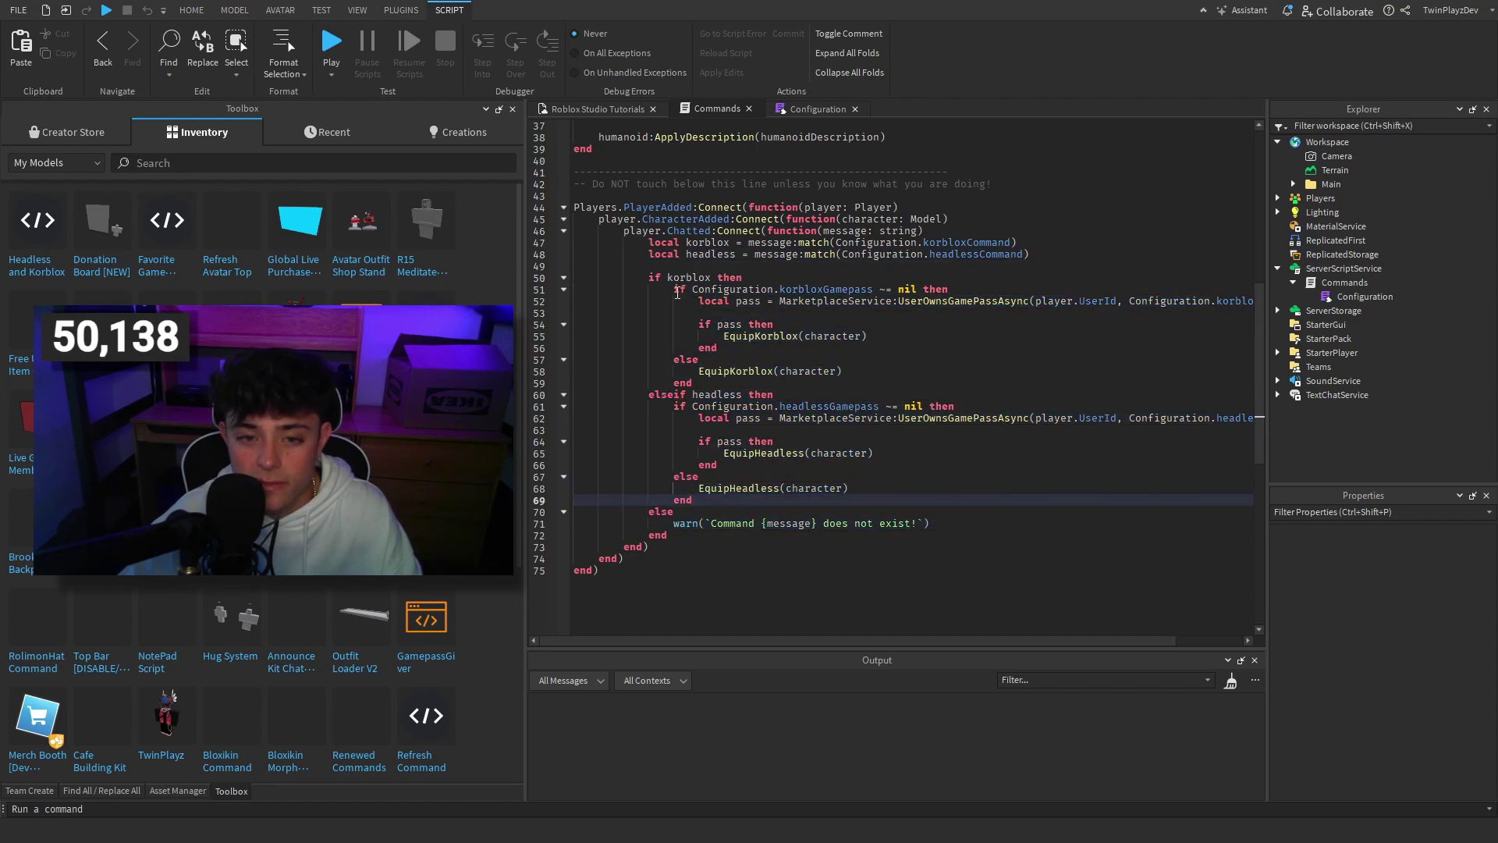
{"action": "double_click", "coordinate": [682, 278]}
{"action": "double_click", "coordinate": [714, 395]}
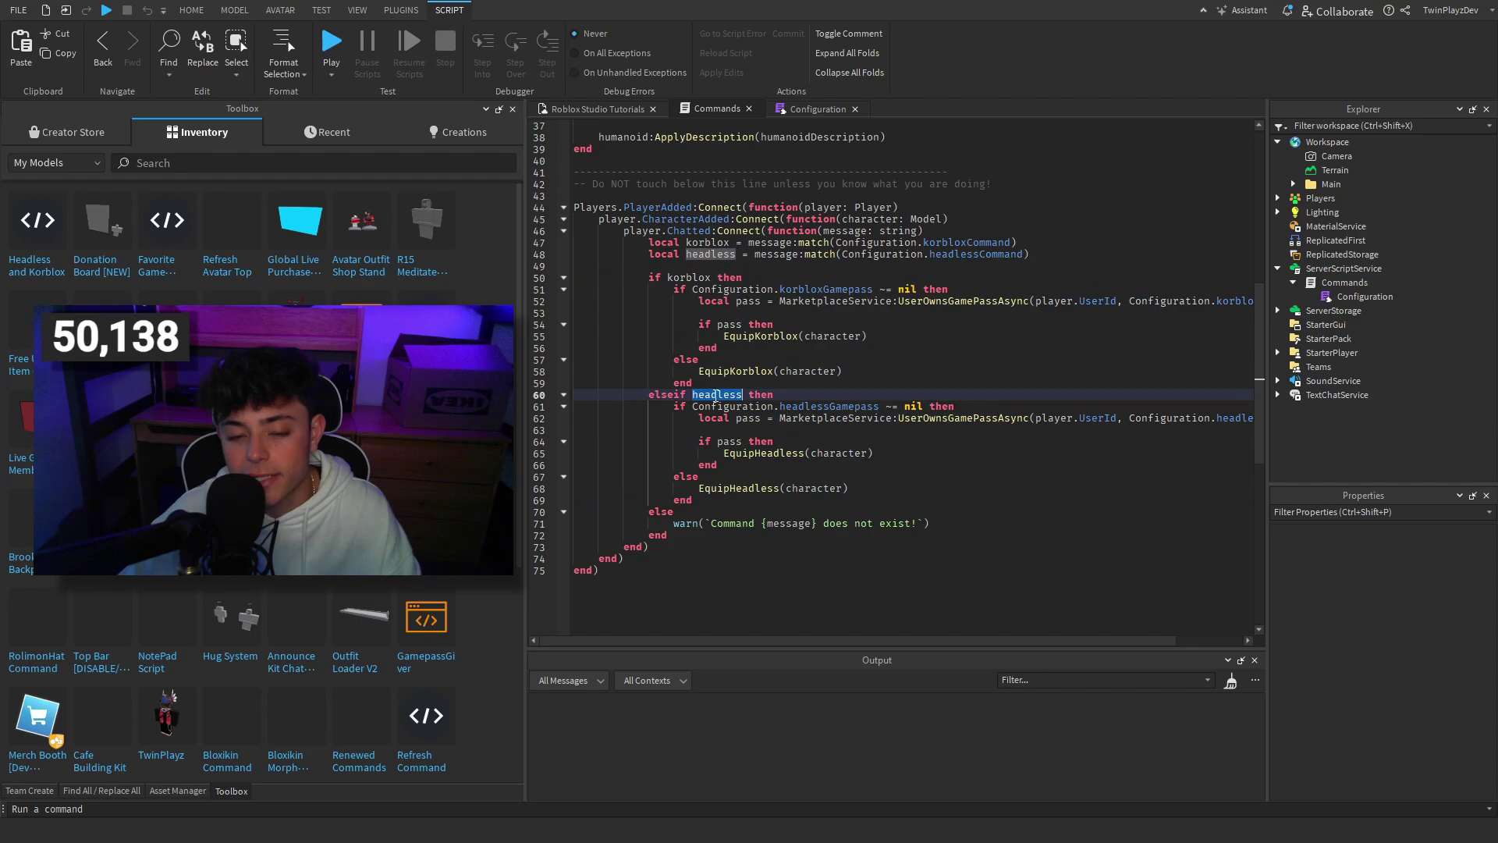
- Point out the korblox branch (lines 50–59), the unknown-command warn, and the gamepass nil and UserOwnsGamePassAsync checks
{"action": "left_click_drag", "start_coordinate": [668, 278], "coordinate": [702, 387]}
{"action": "left_click", "coordinate": [702, 385]}
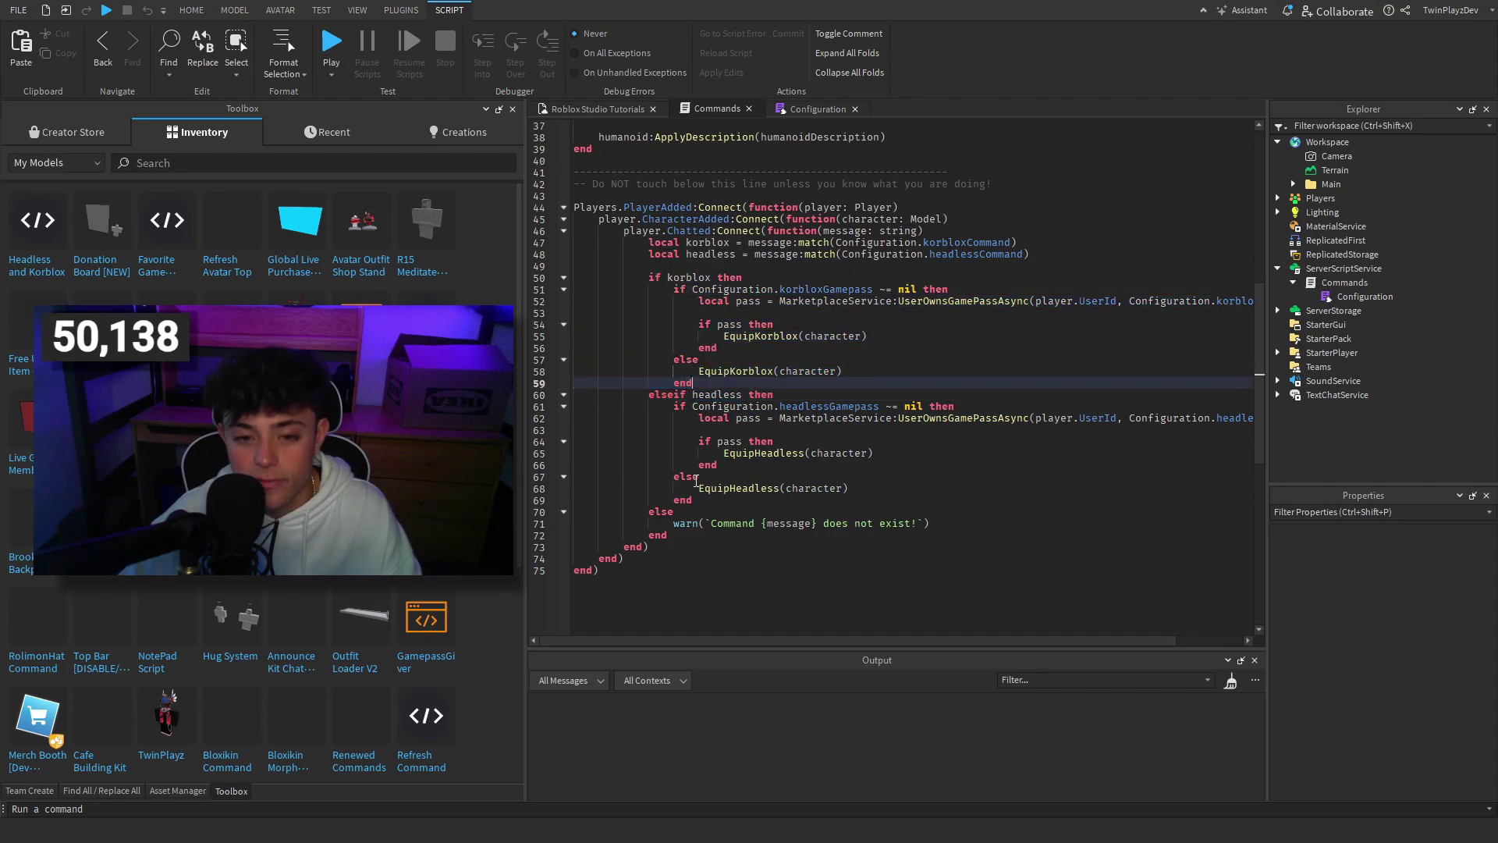
{"action": "left_click_drag", "start_coordinate": [673, 524], "coordinate": [960, 521]}
{"action": "left_click", "coordinate": [959, 522]}
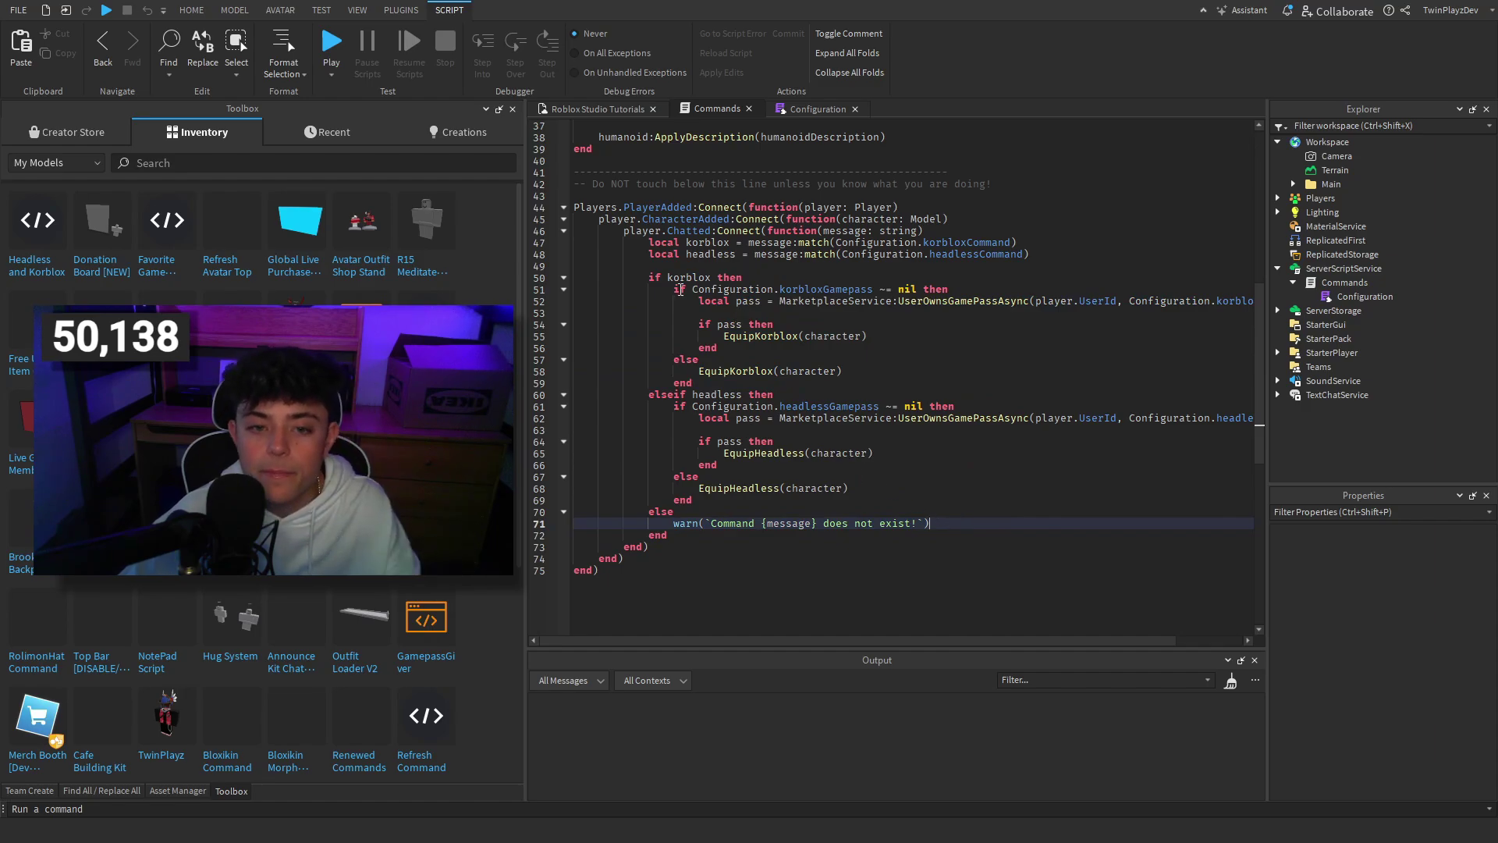
{"action": "left_click_drag", "start_coordinate": [673, 289], "coordinate": [888, 305]}
{"action": "left_click", "coordinate": [898, 302]}
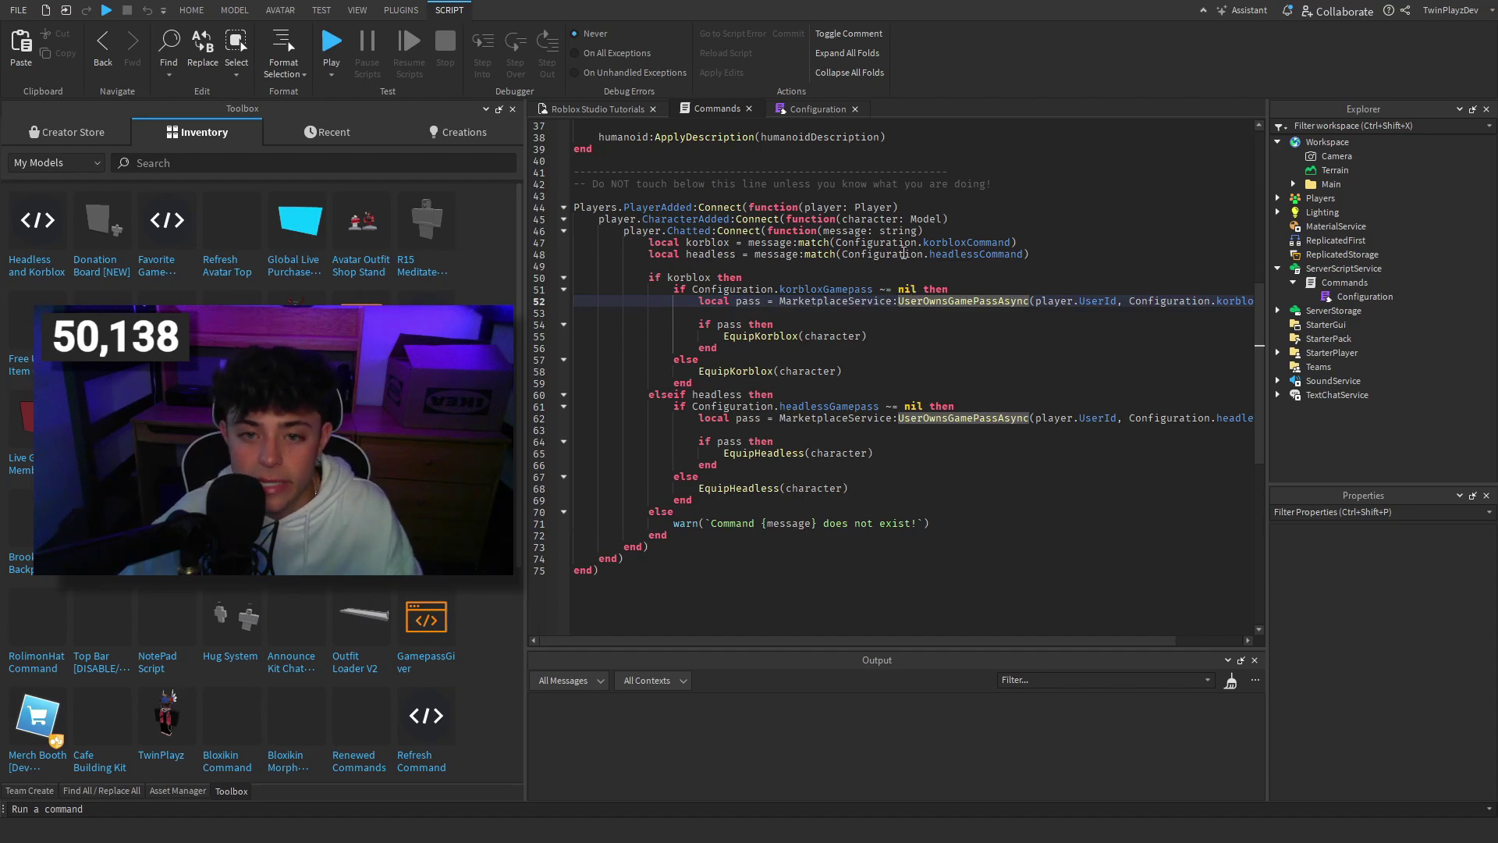
{"action": "left_click", "coordinate": [818, 109]}
{"action": "left_click", "coordinate": [725, 164]}
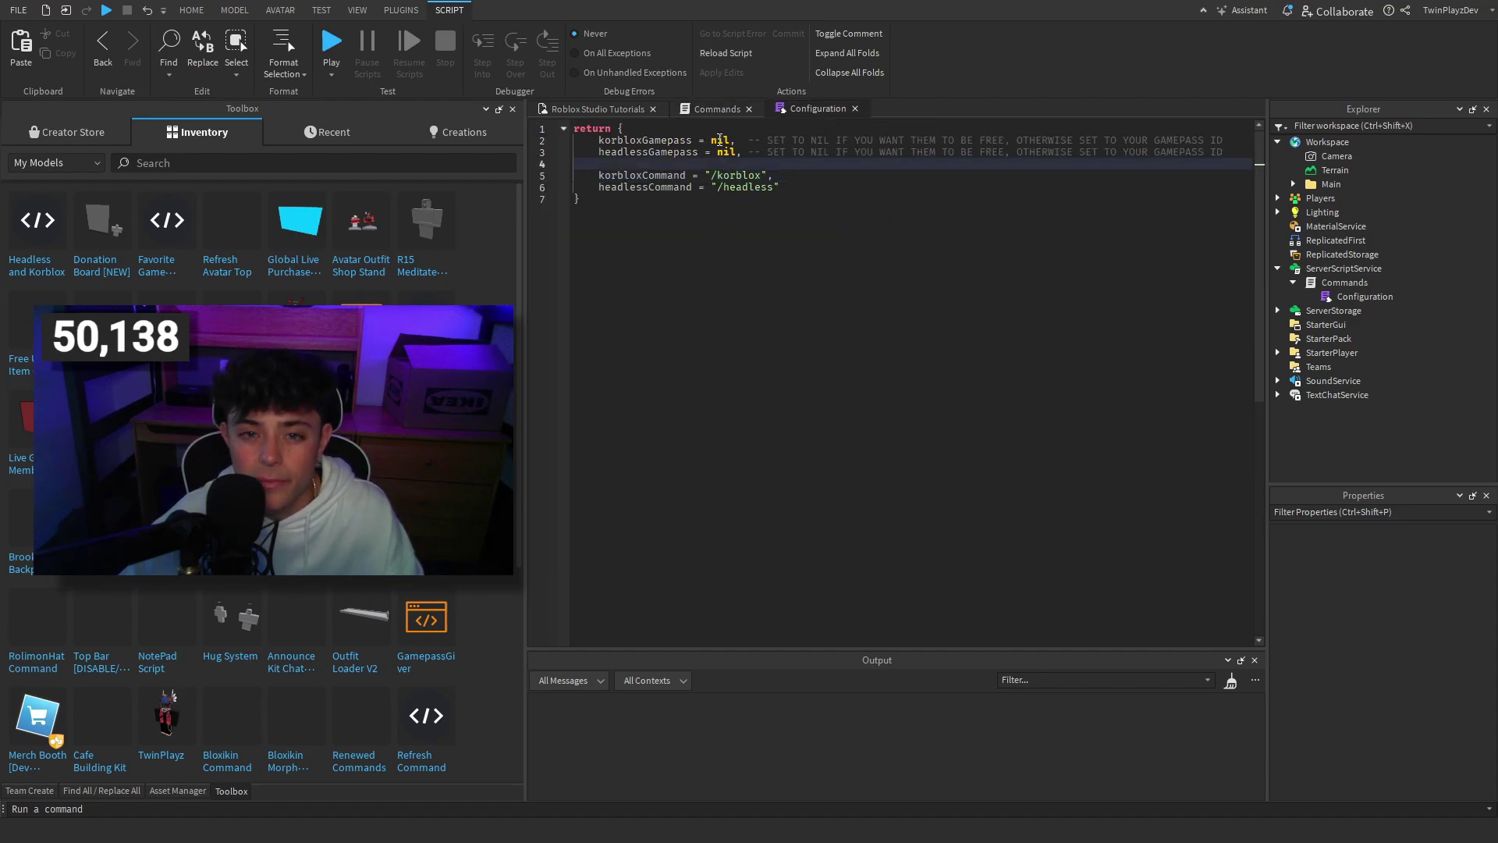
{"action": "left_click", "coordinate": [717, 109]}
{"action": "left_click", "coordinate": [699, 301]}
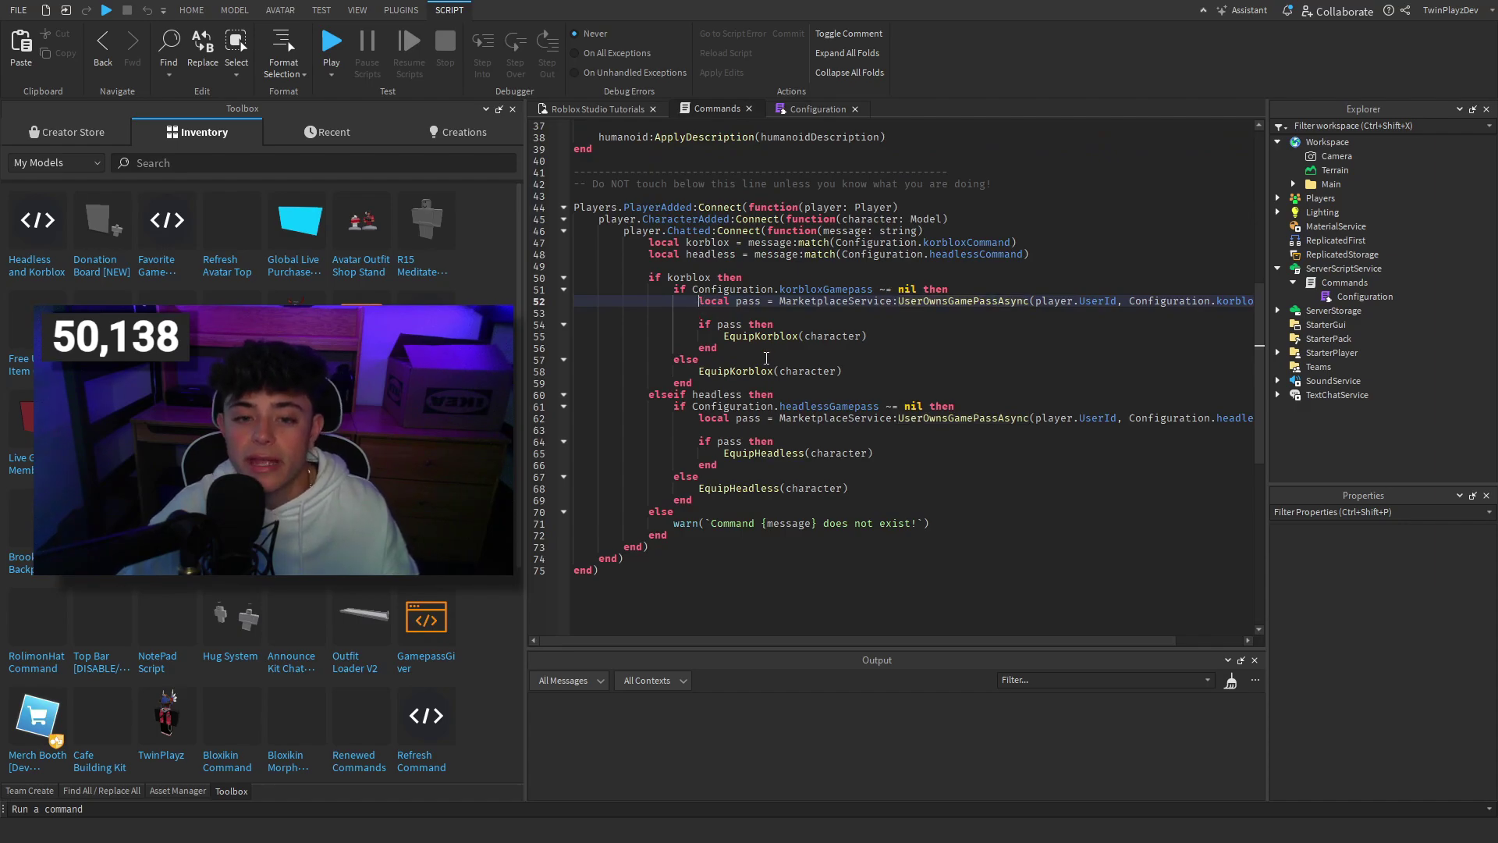
{"action": "double_click", "coordinate": [907, 290]}
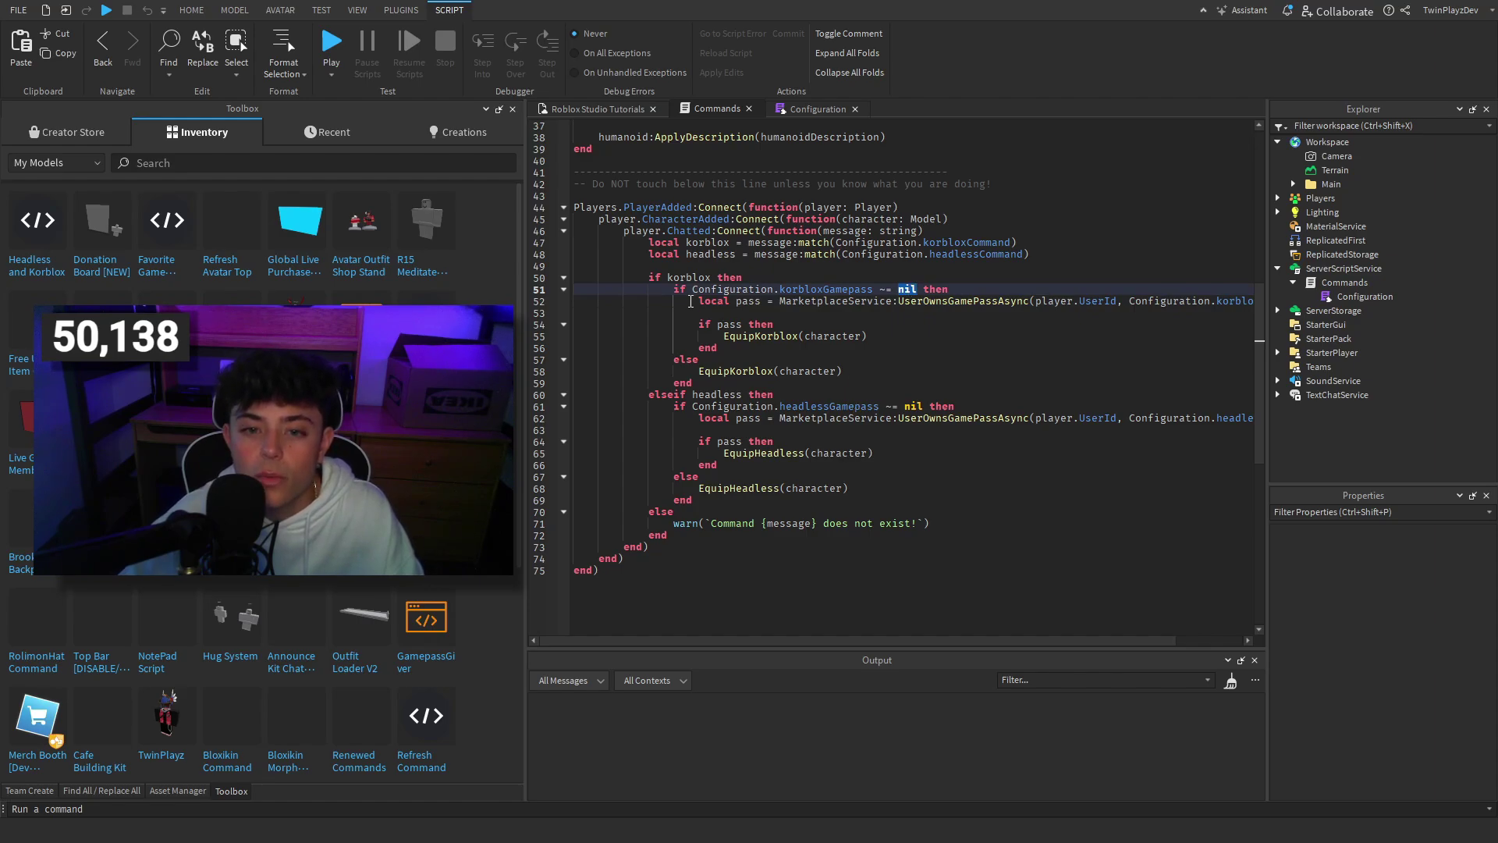
{"action": "left_click_drag", "start_coordinate": [691, 301], "coordinate": [1258, 313]}
{"action": "left_click", "coordinate": [803, 109]}
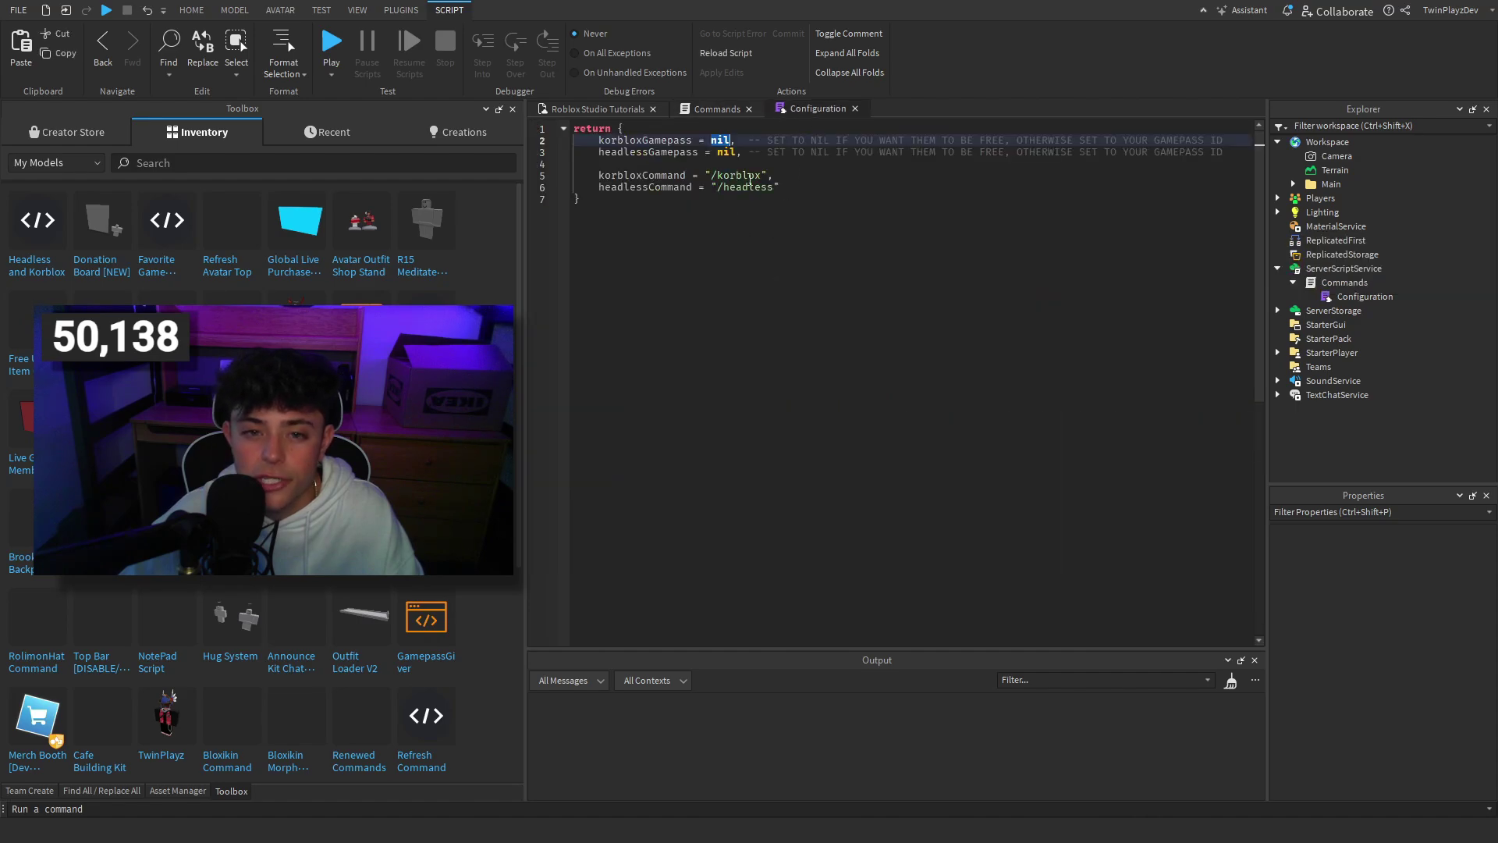
{"action": "left_click", "coordinate": [708, 109]}
{"action": "double_click", "coordinate": [926, 302]}
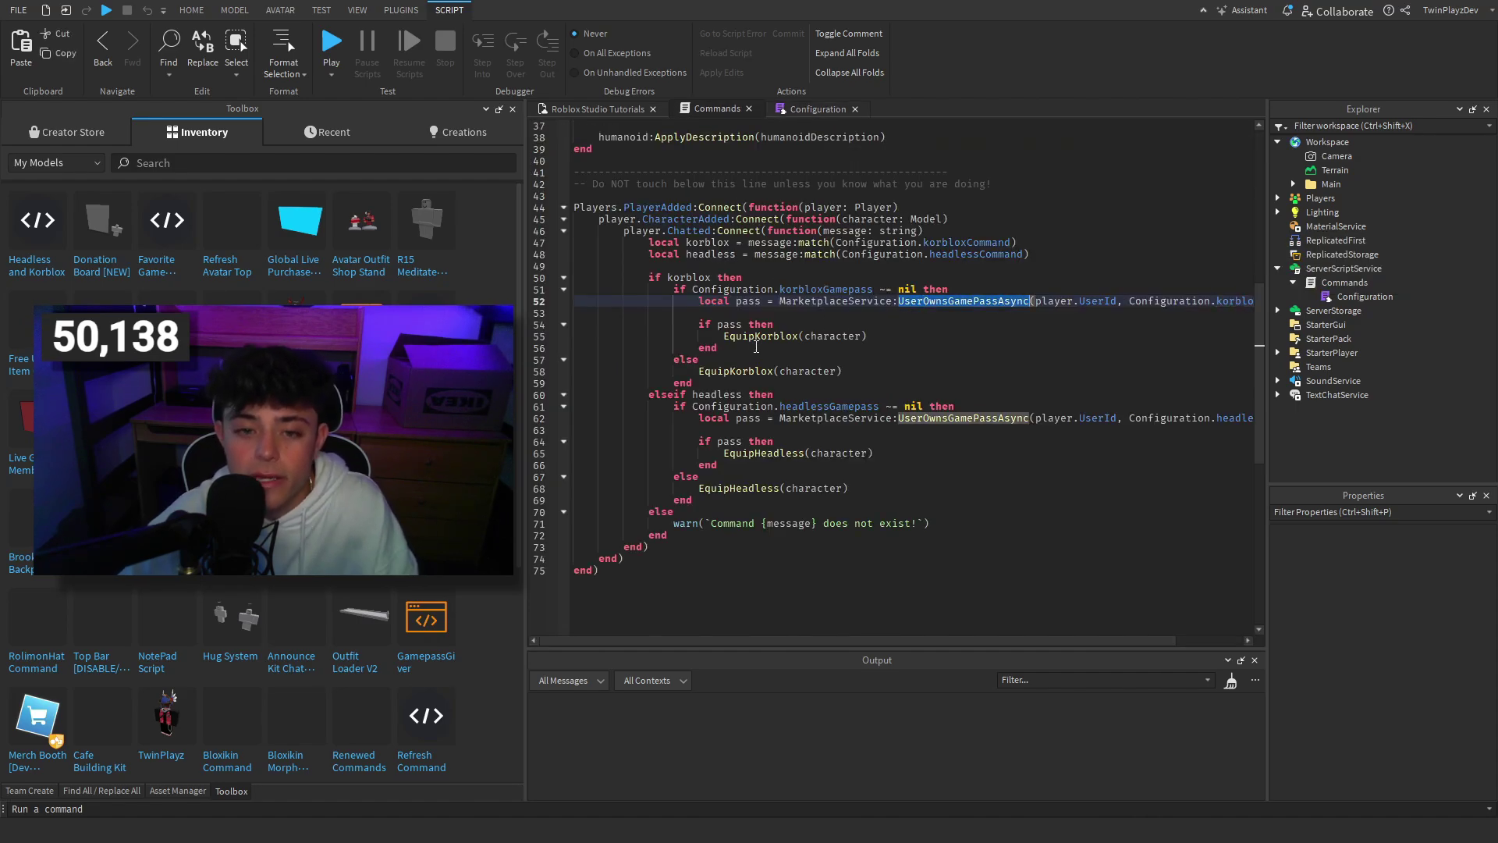
{"action": "left_click_drag", "start_coordinate": [699, 325], "coordinate": [891, 338]}
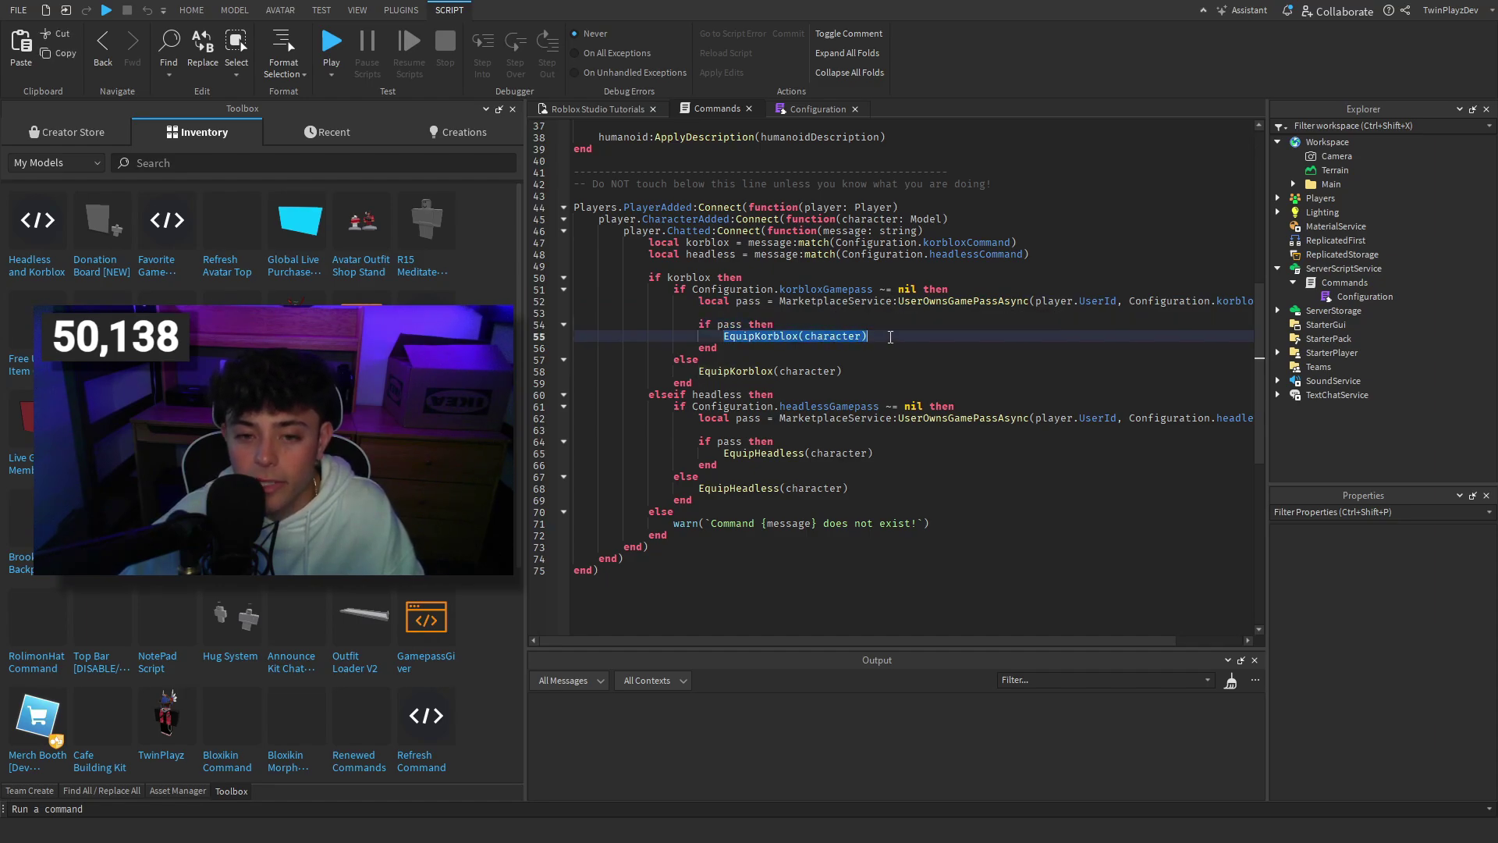
{"action": "scroll", "coordinate": [759, 364], "scroll_direction": "up", "scroll_amount": 7}
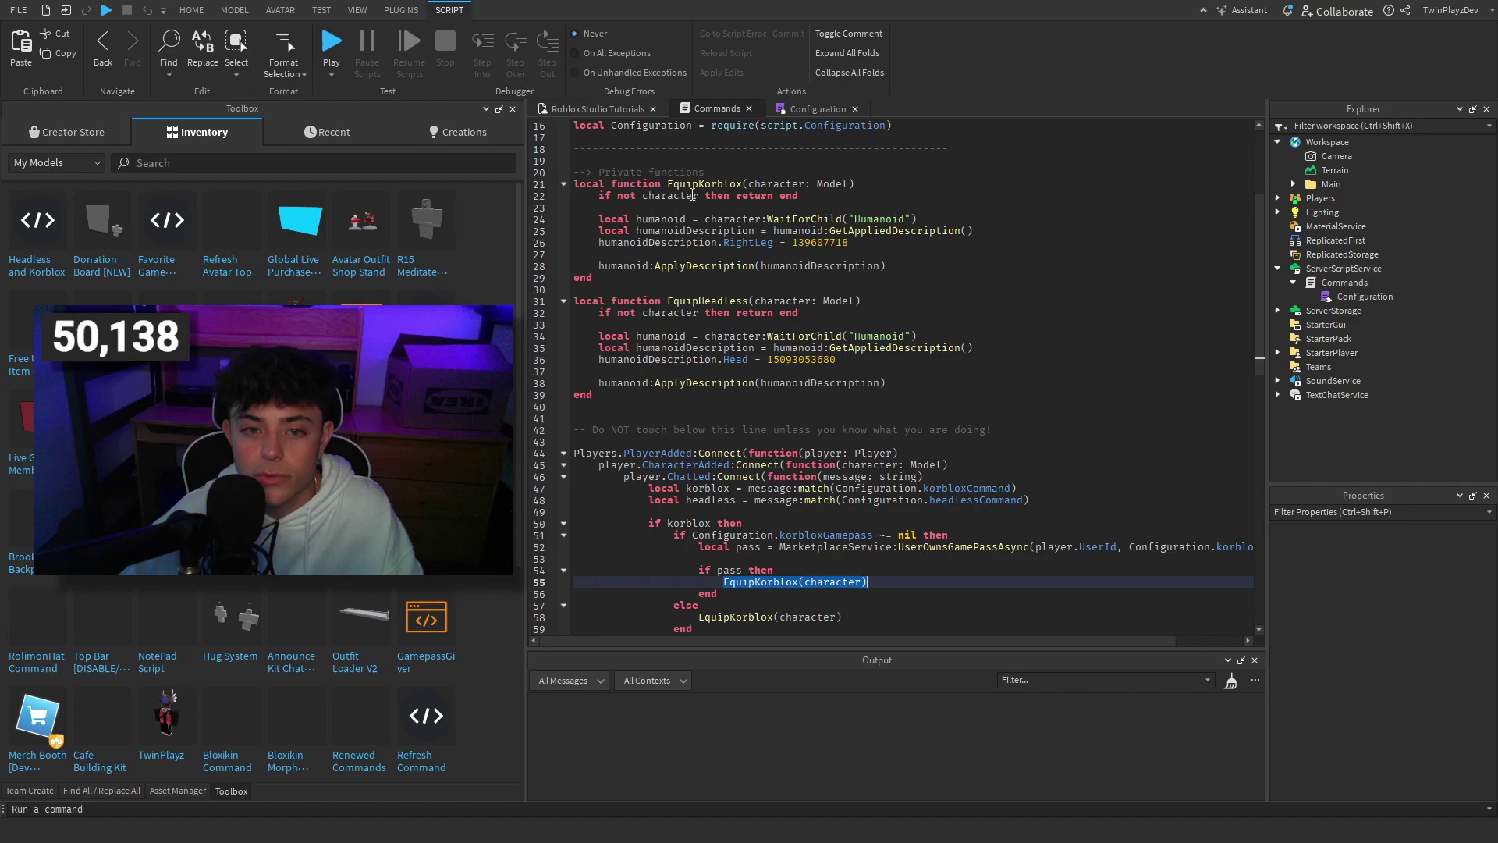
{"action": "left_click_drag", "start_coordinate": [576, 184], "coordinate": [660, 286]}
{"action": "left_click", "coordinate": [661, 286]}
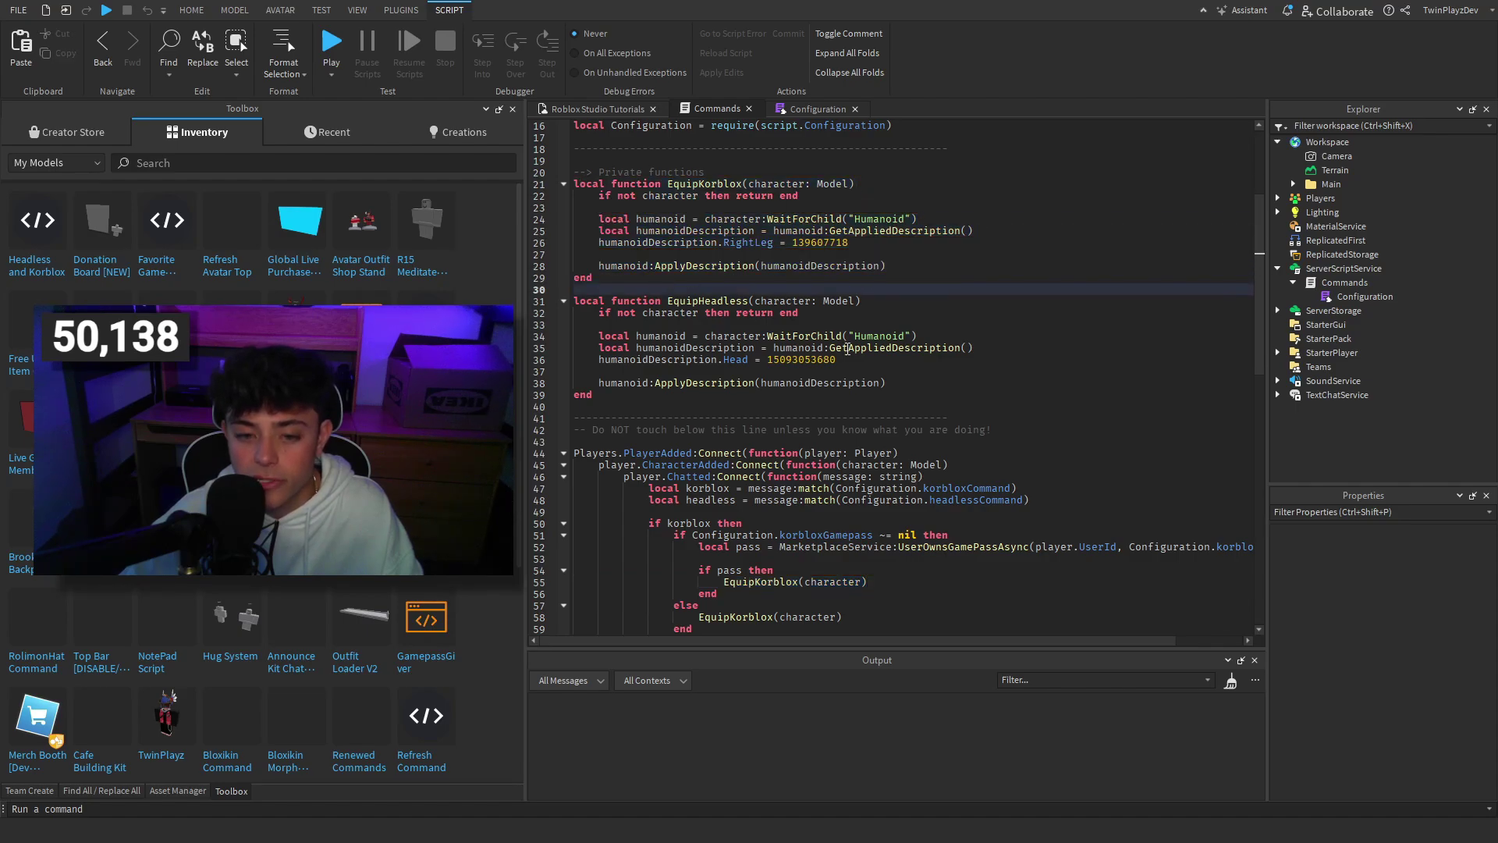
{"action": "scroll", "coordinate": [848, 349], "scroll_direction": "down", "scroll_amount": 7}
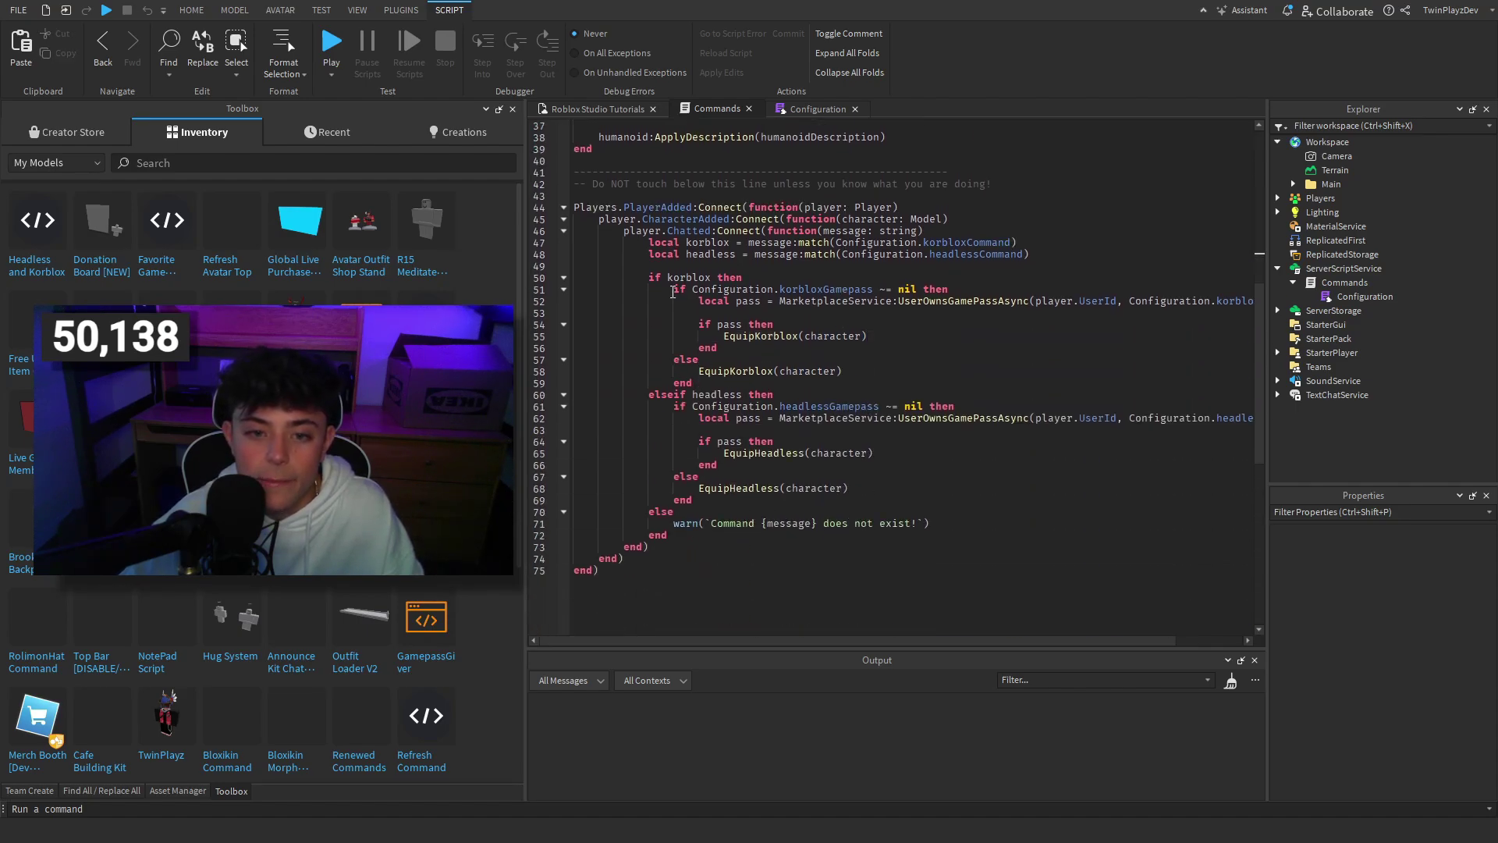
{"action": "left_click_drag", "start_coordinate": [672, 292], "coordinate": [952, 289]}
{"action": "left_click", "coordinate": [963, 289]}
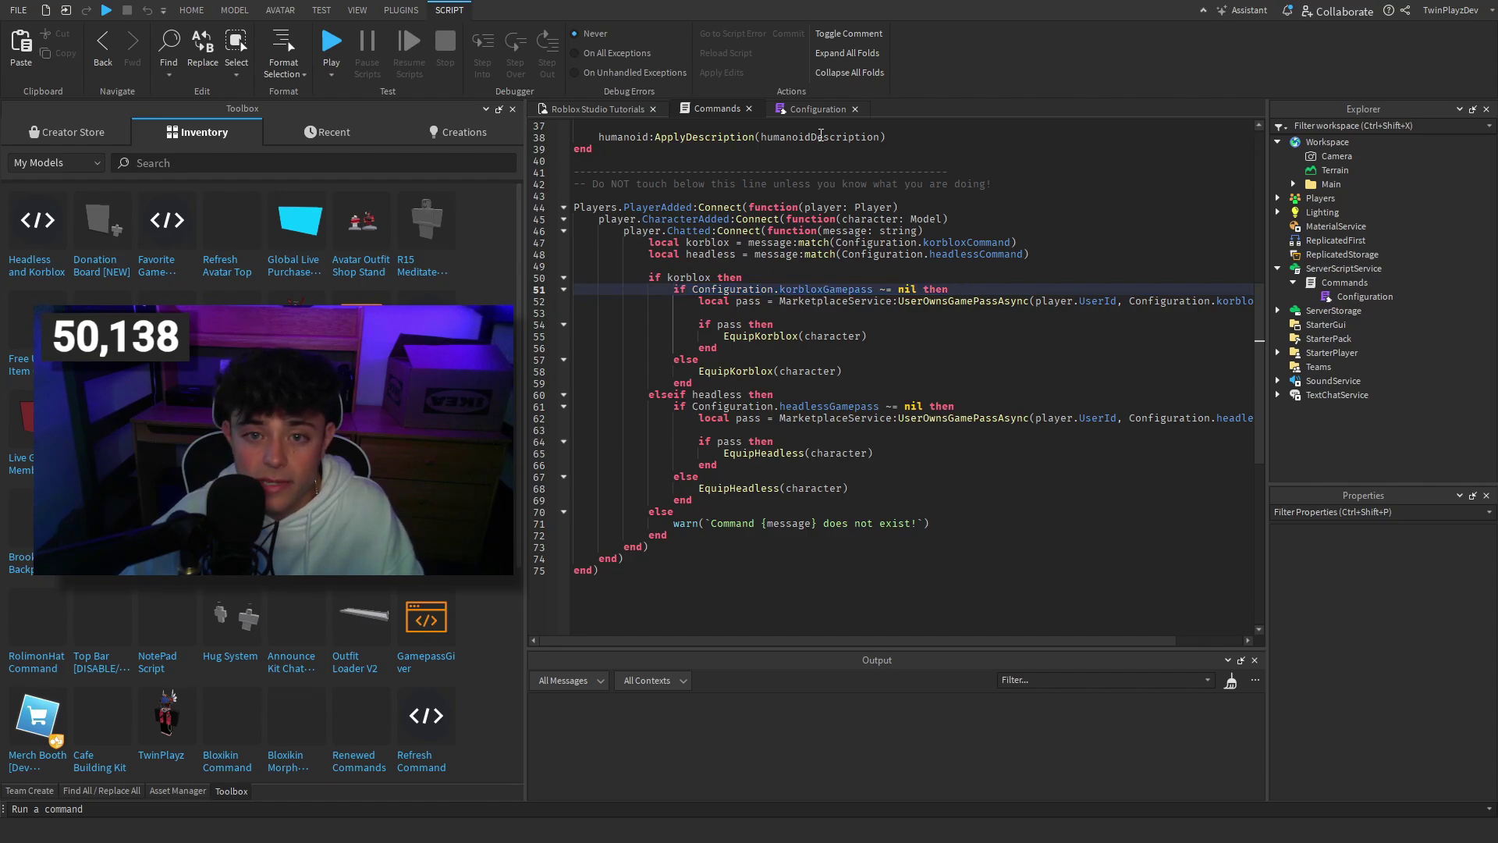
{"action": "left_click", "coordinate": [817, 109]}
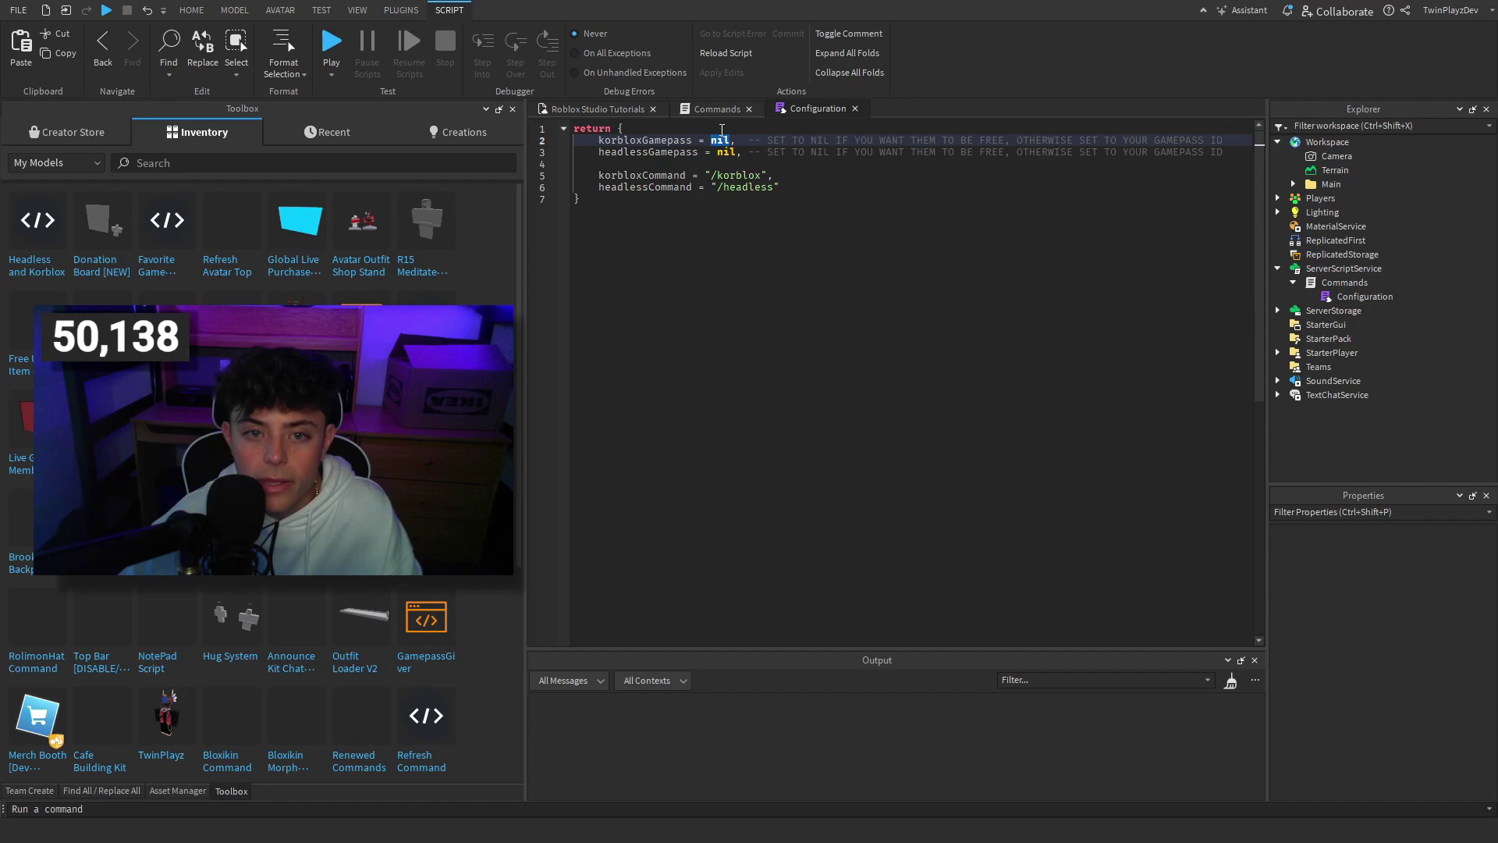
{"action": "left_click", "coordinate": [716, 110]}
{"action": "left_click", "coordinate": [753, 371]}
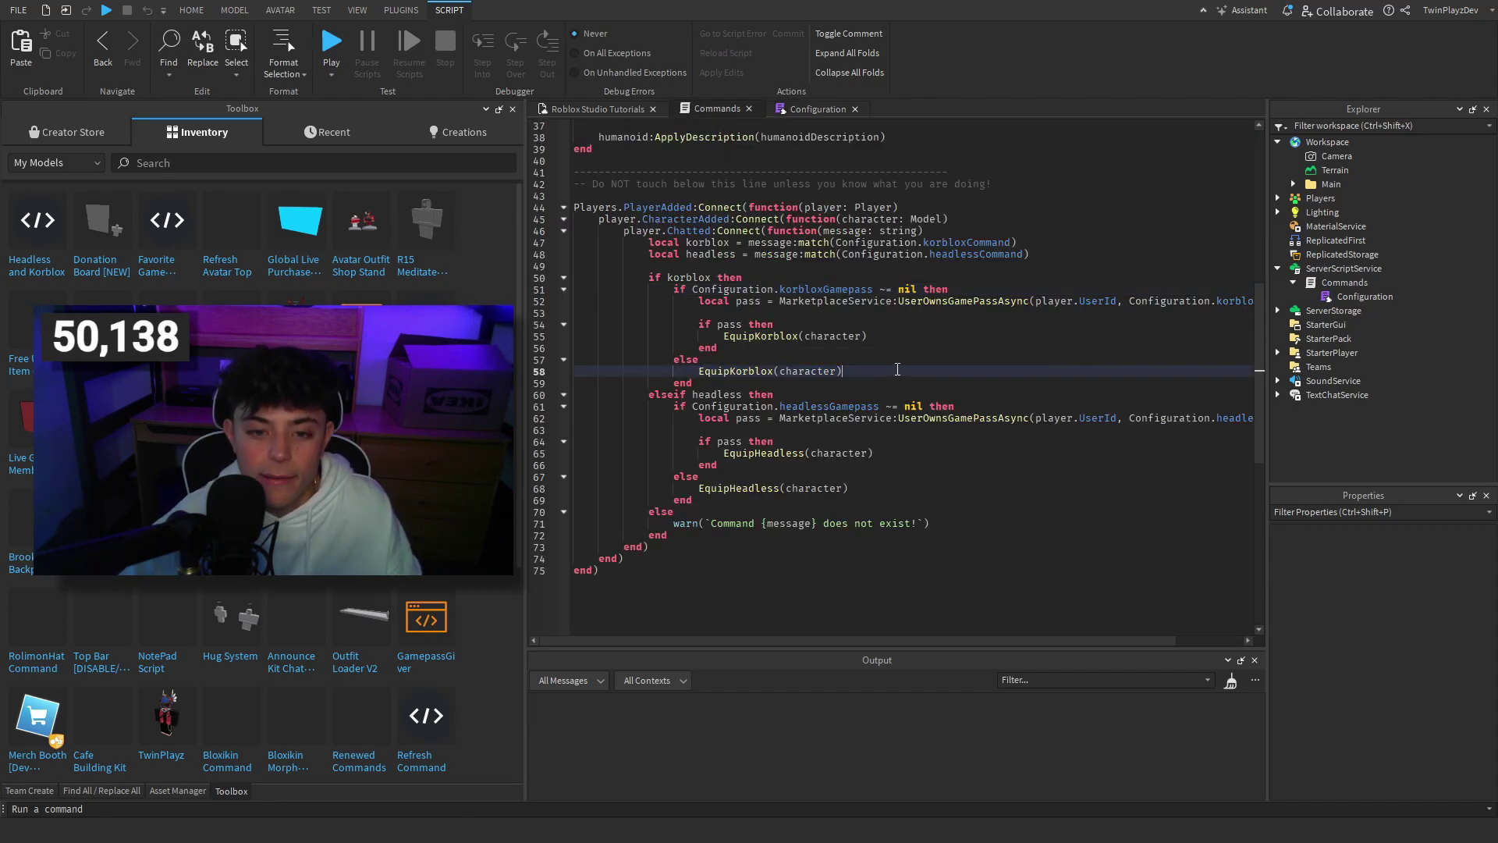
{"action": "left_click_drag", "start_coordinate": [674, 406], "coordinate": [716, 500]}
{"action": "left_click", "coordinate": [706, 480]}
{"action": "left_click", "coordinate": [721, 504]}
{"action": "scroll", "coordinate": [723, 508], "scroll_direction": "up", "scroll_amount": 12}
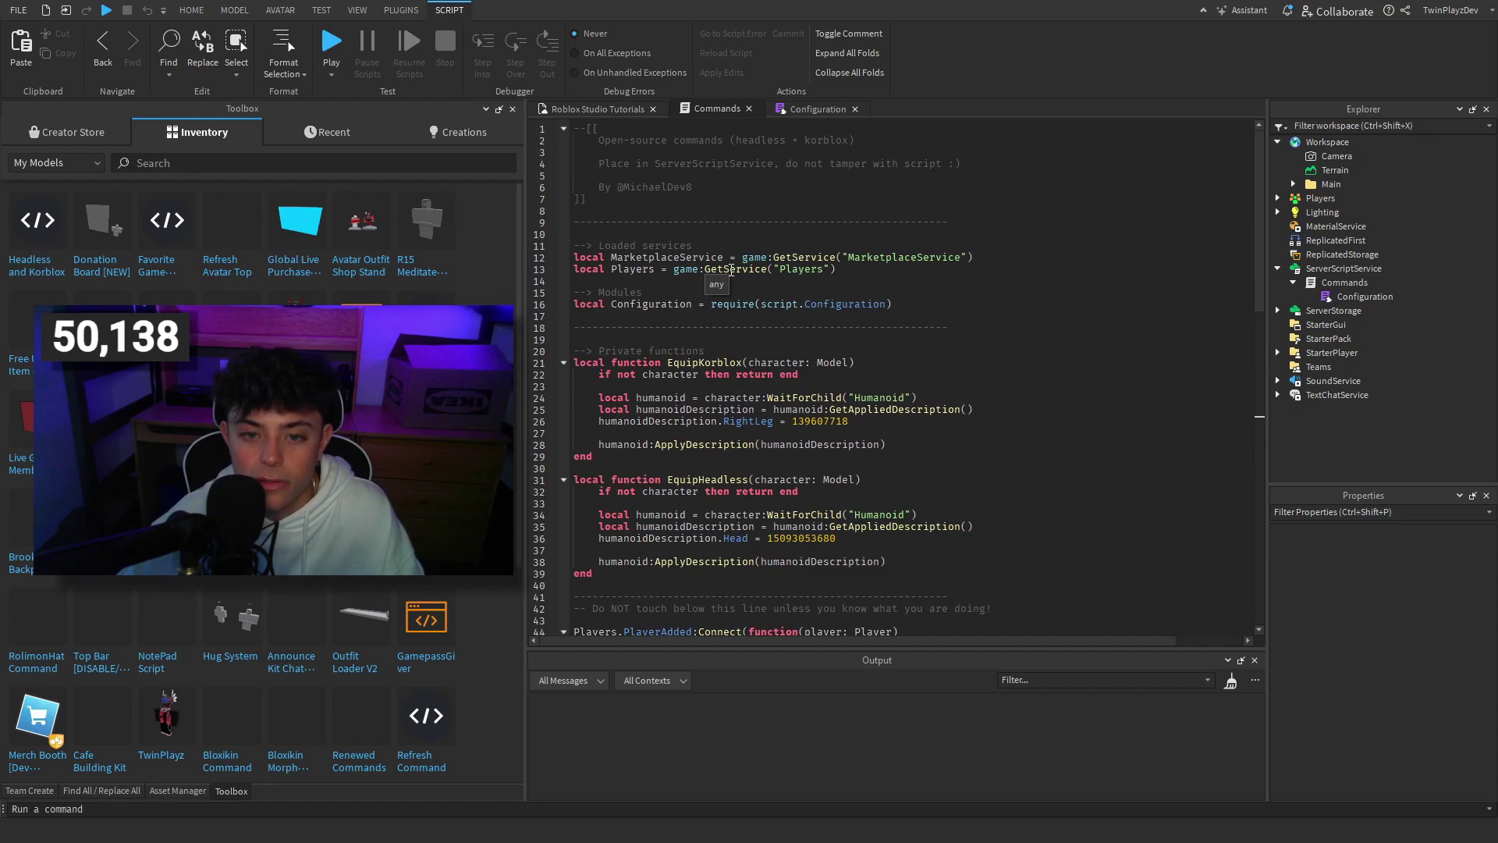
- Close the Commands and Configuration script tabs and orbit the camera around the sign
{"action": "left_click", "coordinate": [749, 109]}
{"action": "left_click", "coordinate": [760, 106]}
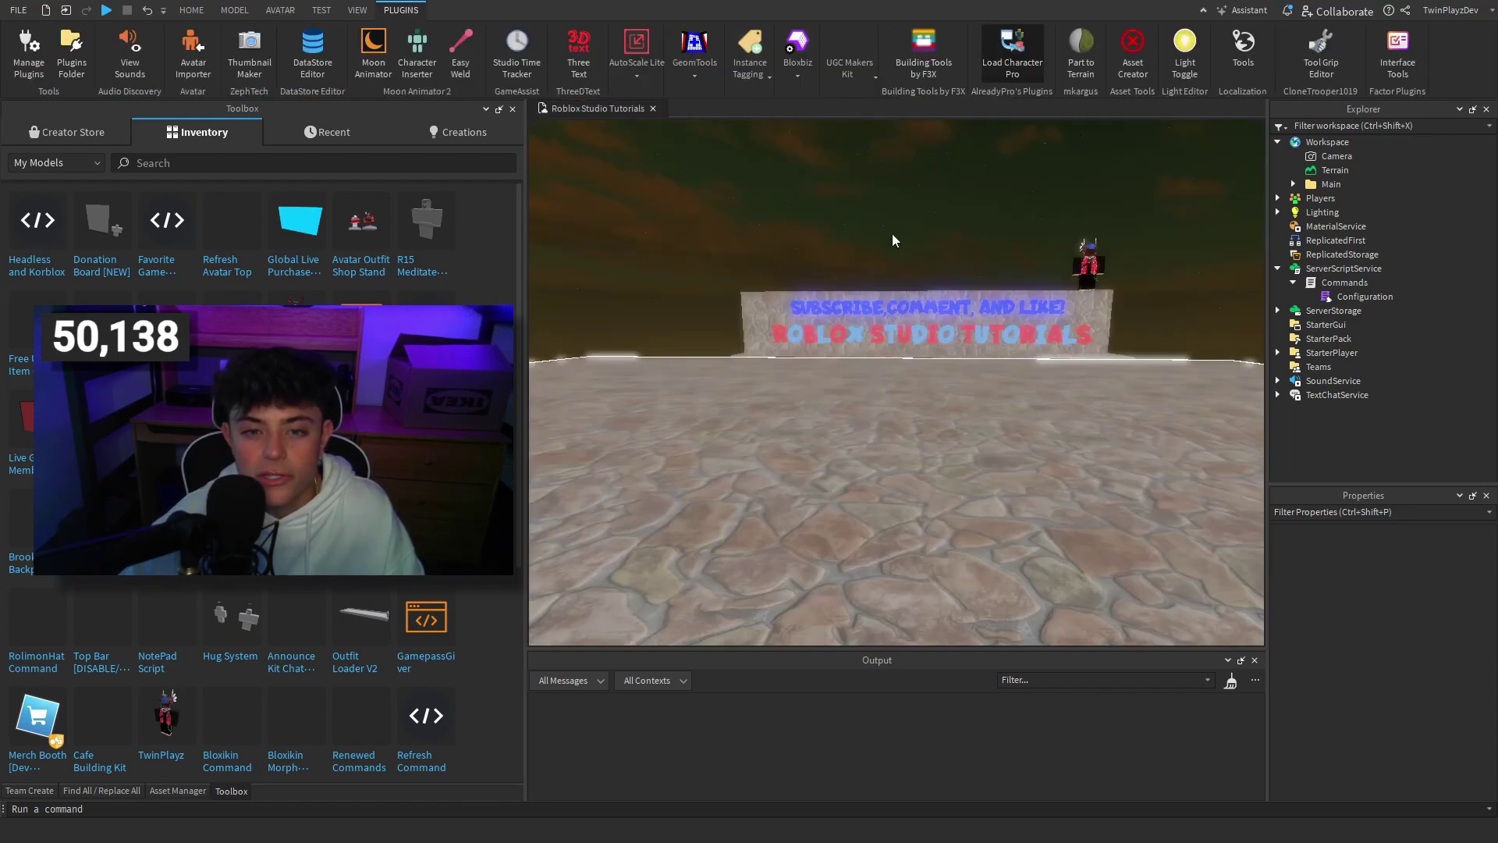
{"action": "key", "text": "w"}
{"action": "right_click_drag", "start_coordinate": [1001, 238], "coordinate": [916, 254]}
{"action": "key", "text": "s"}
- Switch from the Model ribbon to the Home ribbon and move the camera toward the sign
{"action": "left_click", "coordinate": [235, 10]}
{"action": "left_click", "coordinate": [191, 10]}
{"action": "key", "text": "w"}
{"action": "scroll", "coordinate": [917, 260], "scroll_direction": "down", "scroll_amount": 4}
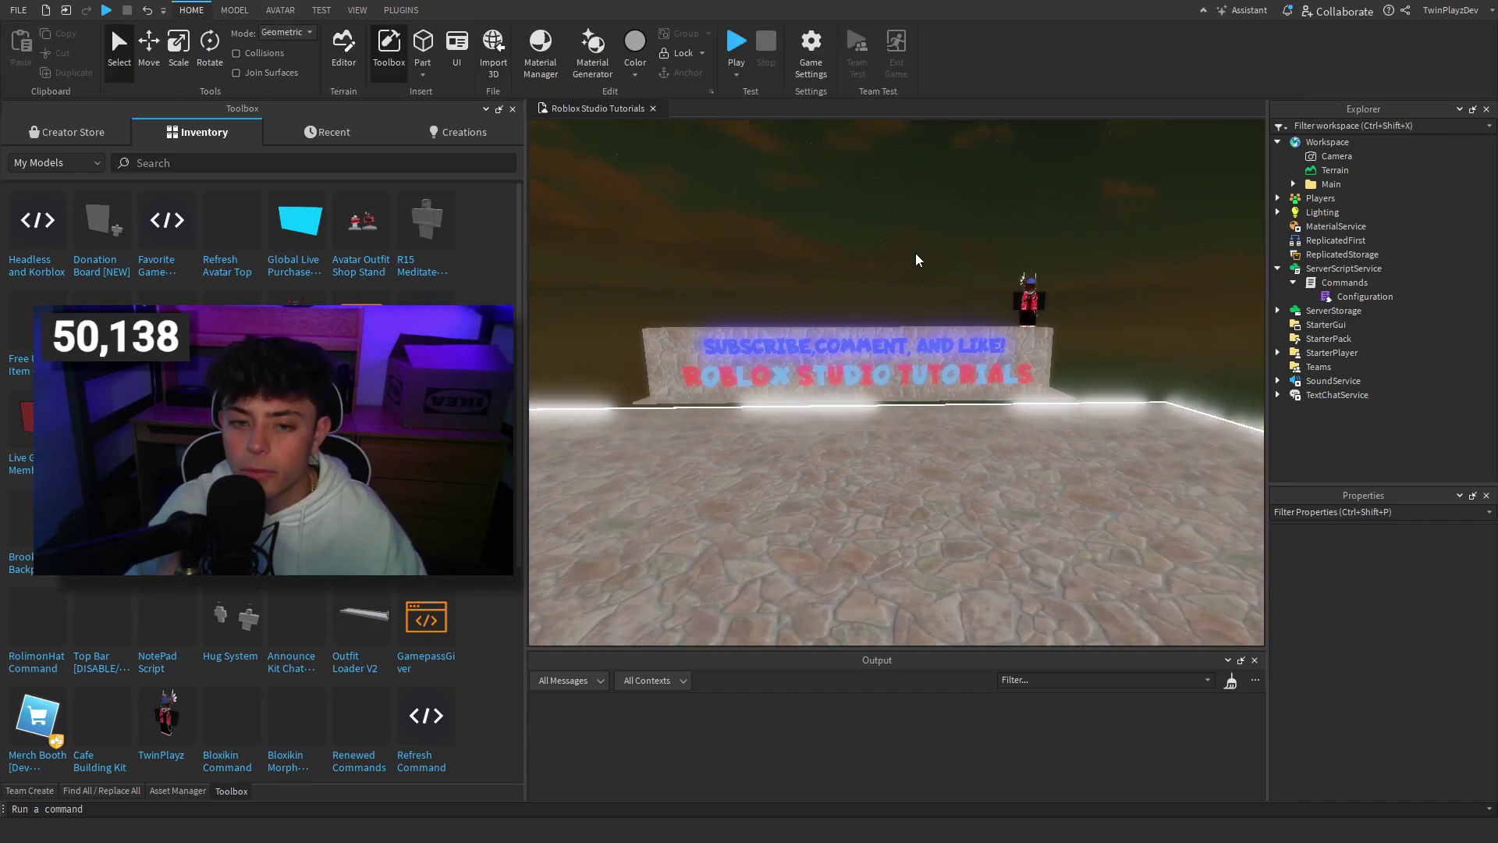